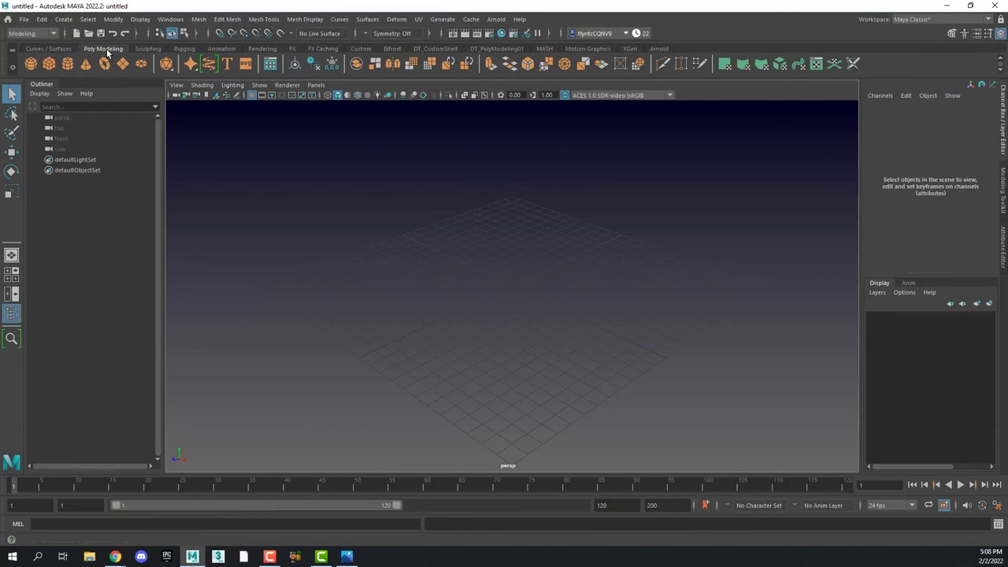
- Create a polygon cube at the centre of the grid
click(48, 64)
scroll(510, 278, down, 2)
scroll(508, 286, up, 3)
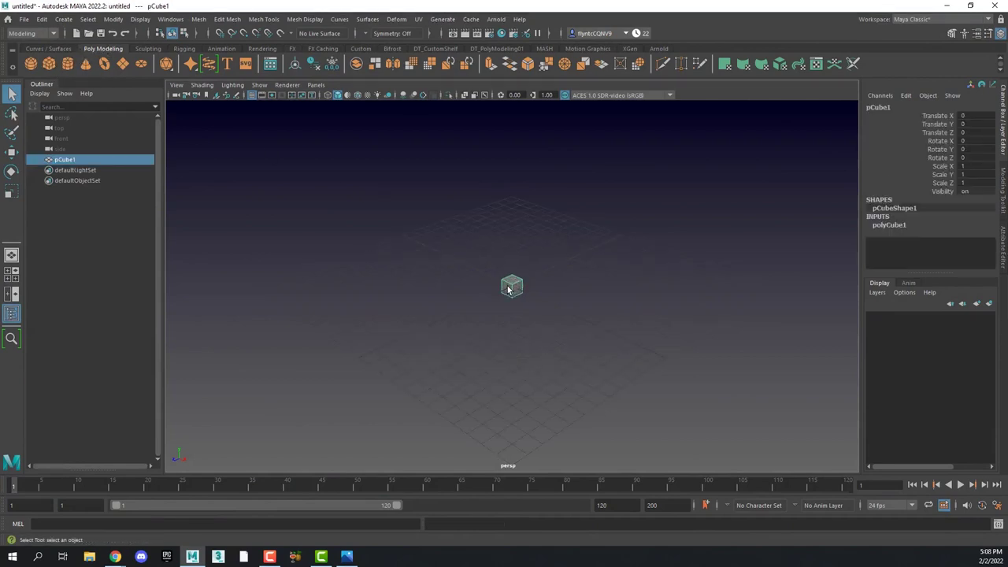
key(f)
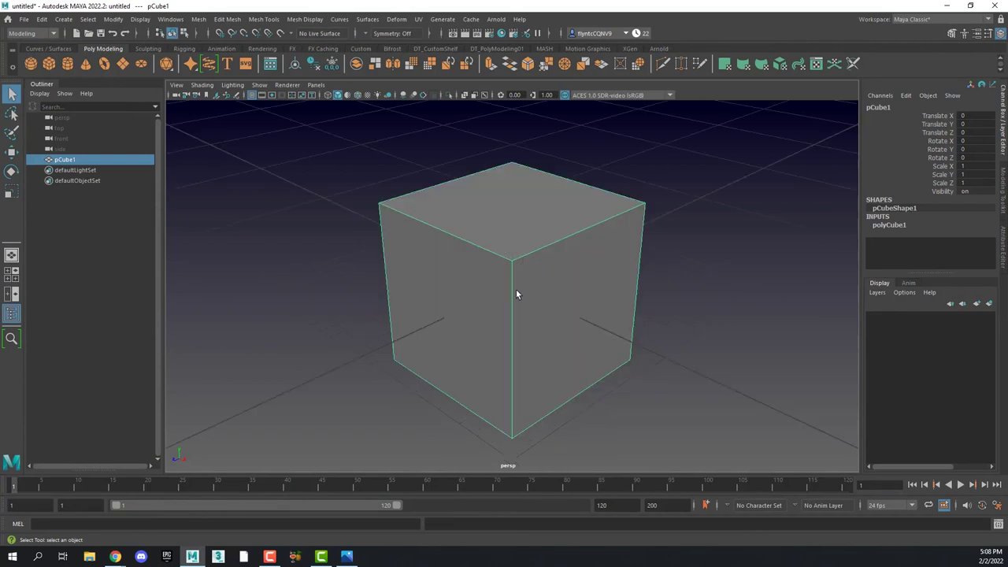
scroll(513, 283, up, 2)
scroll(513, 284, up, 1)
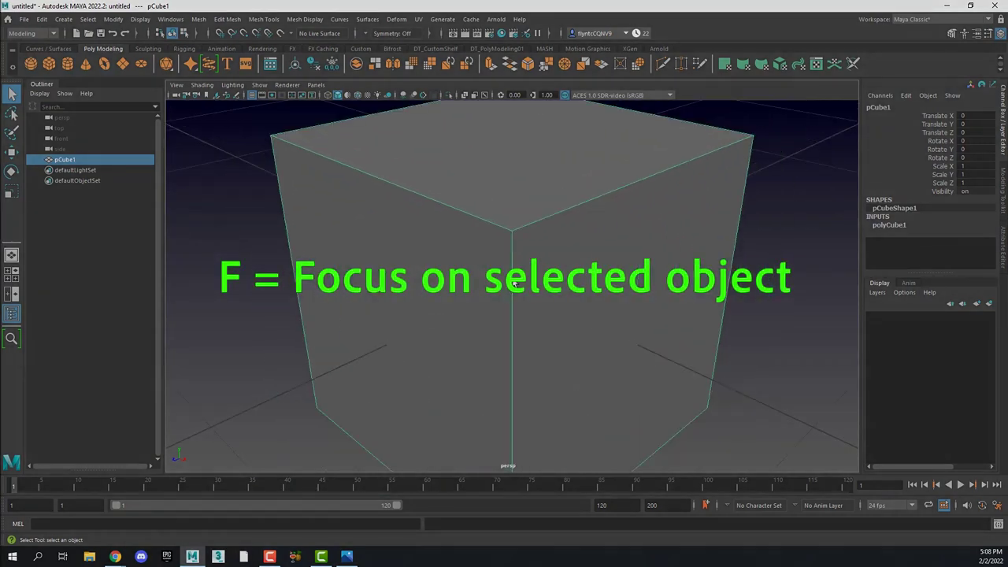
scroll(513, 284, down, 10)
scroll(514, 283, down, 2)
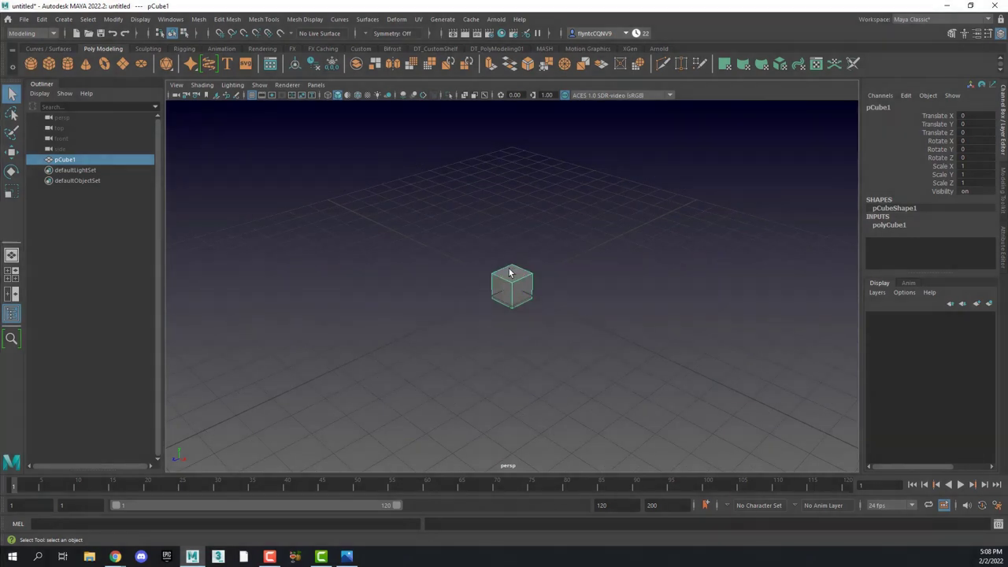
- Scale the cube into a thin upright panel, about 0.40 on X, 7.47 on Y and 7.11 on Z
click(10, 192)
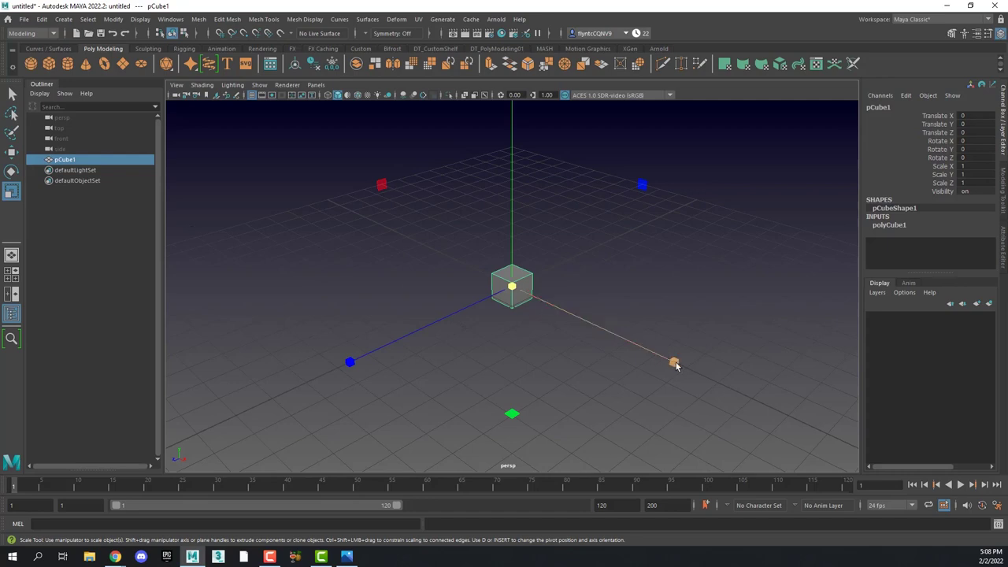
drag(677, 365, 559, 292)
drag(352, 362, 241, 411)
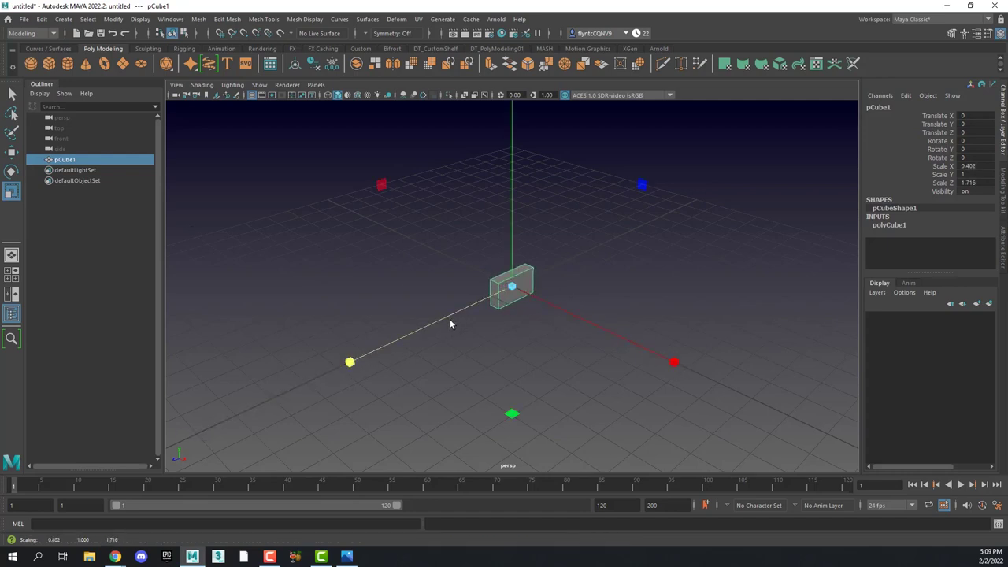
drag(455, 318, 307, 365)
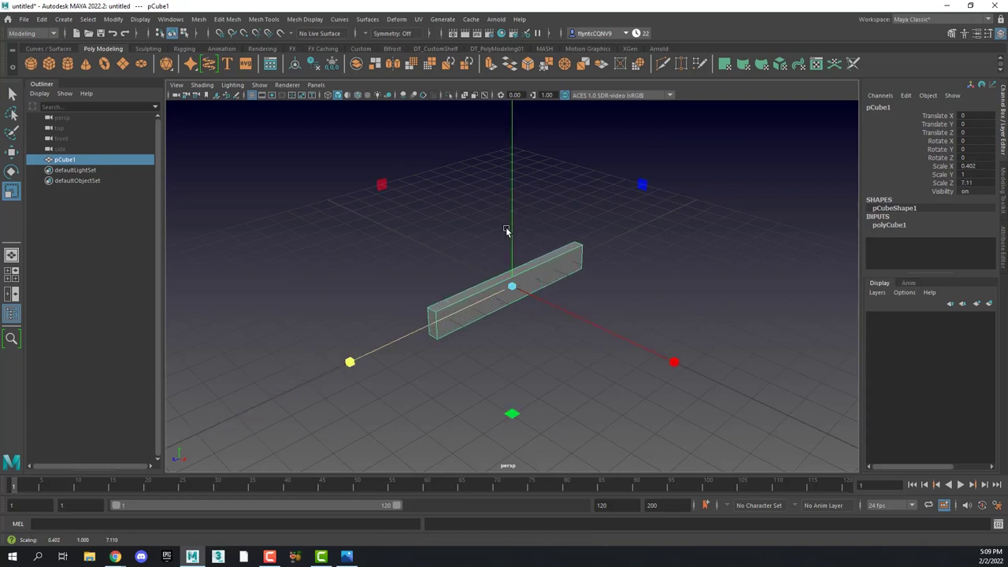
click(514, 181)
click(524, 284)
drag(512, 241, 512, 161)
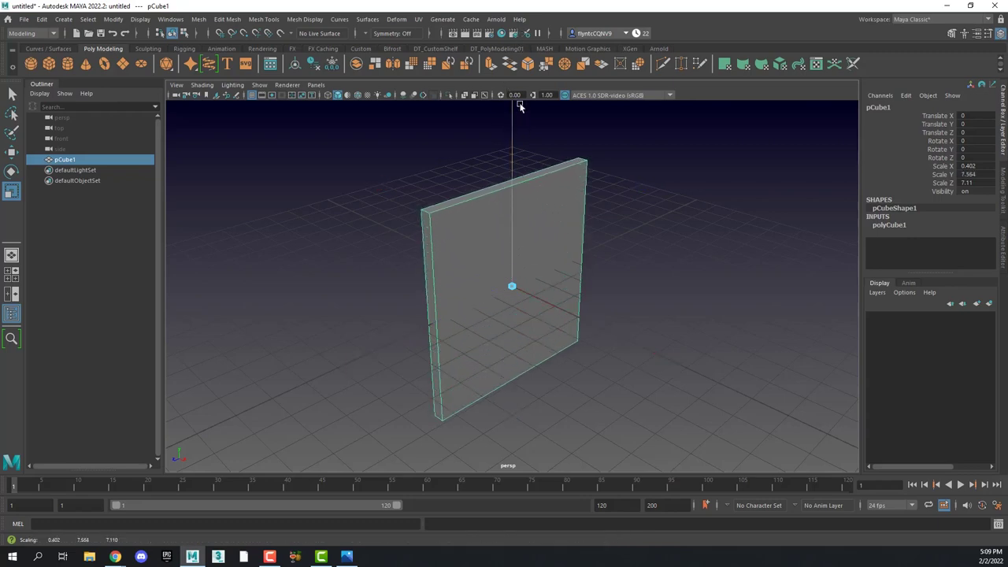
alt+drag(620, 346, 595, 339)
scroll(595, 339, up, 3)
scroll(594, 338, down, 4)
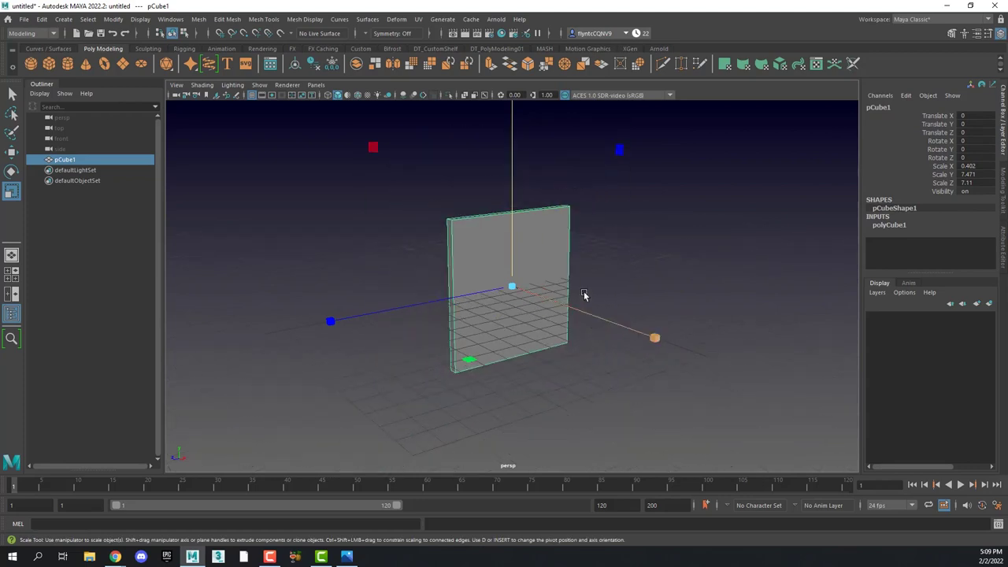
- Raise the panel to about 3.77 on Y and move it to about -9.37 on X
key(w)
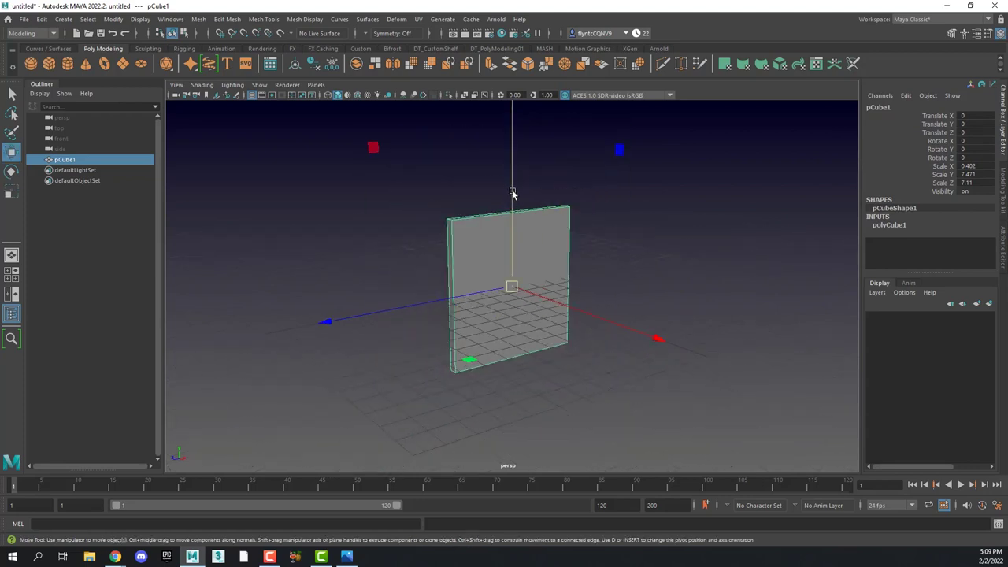
drag(512, 192, 513, 129)
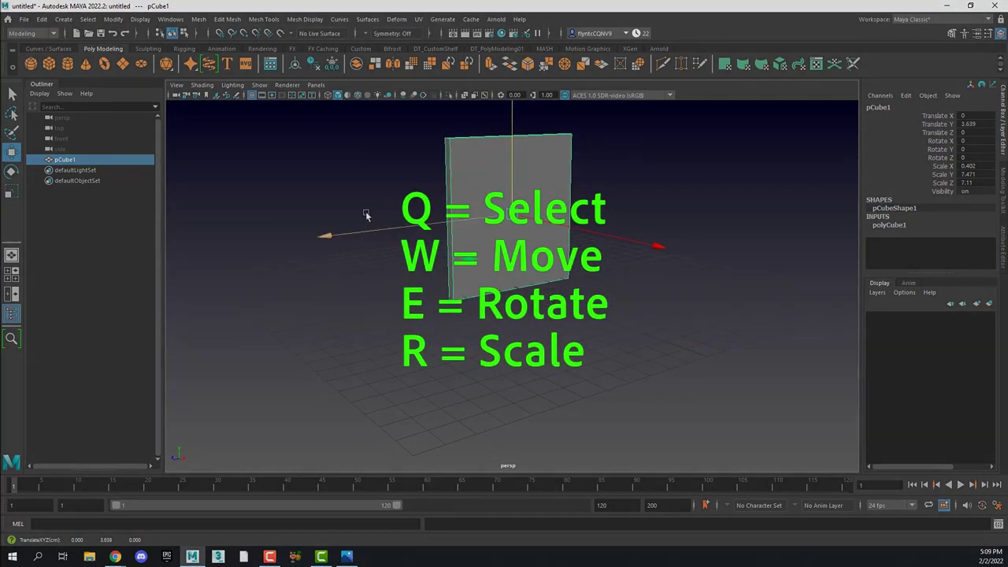
alt+drag(491, 340, 556, 339)
drag(513, 184, 513, 180)
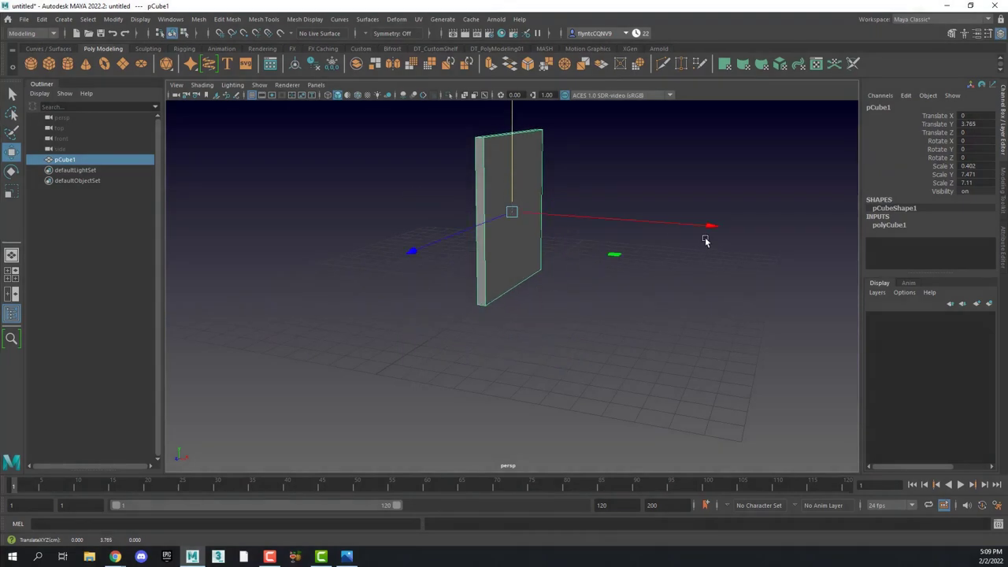
drag(707, 226, 510, 206)
alt+drag(594, 299, 549, 309)
alt+middle_drag(549, 309, 558, 375)
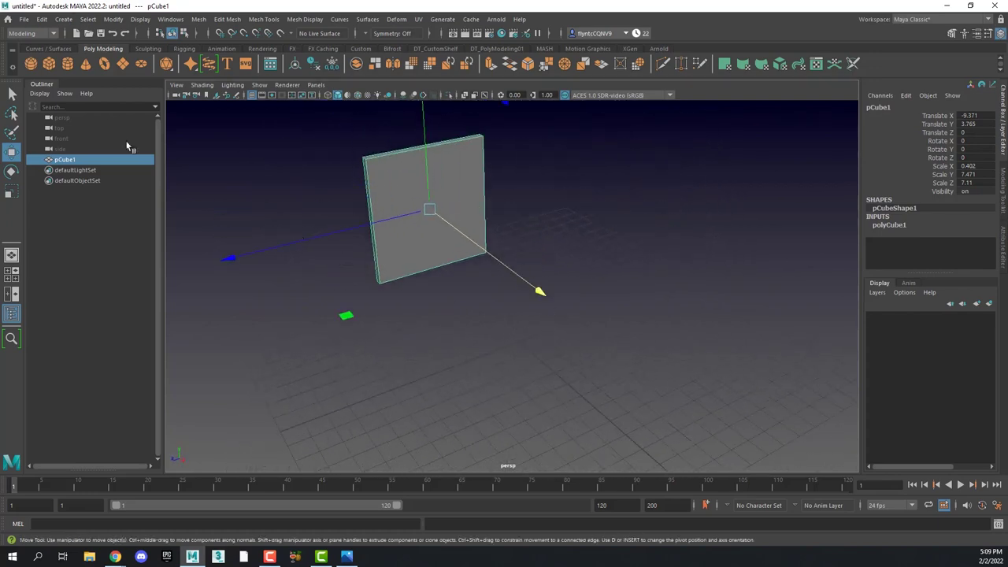
- Create a second polygon cube and scale it into a flat slab, about 15.44 on X, 0.66 on Y and 7.14 on Z
click(49, 64)
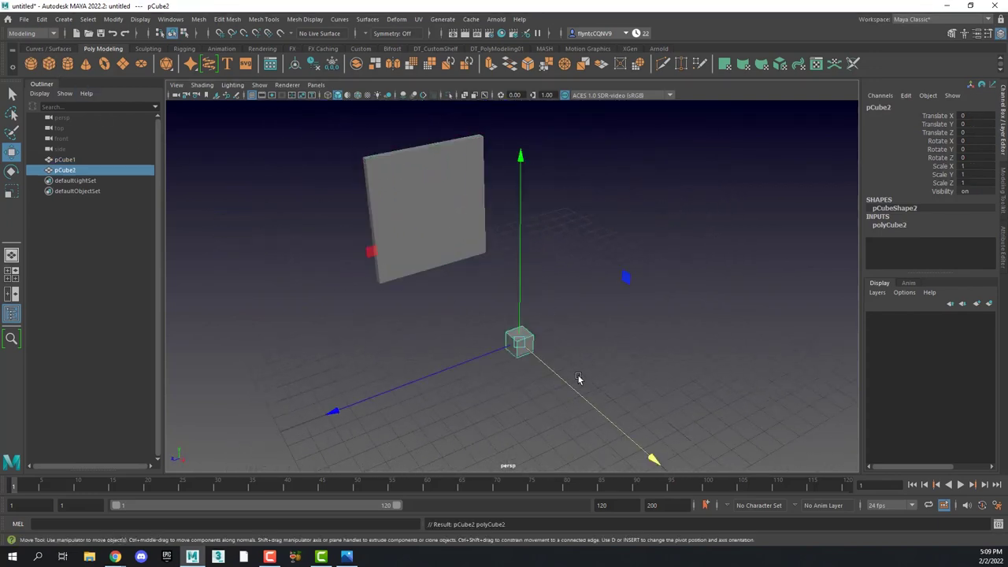
alt+drag(578, 379, 530, 394)
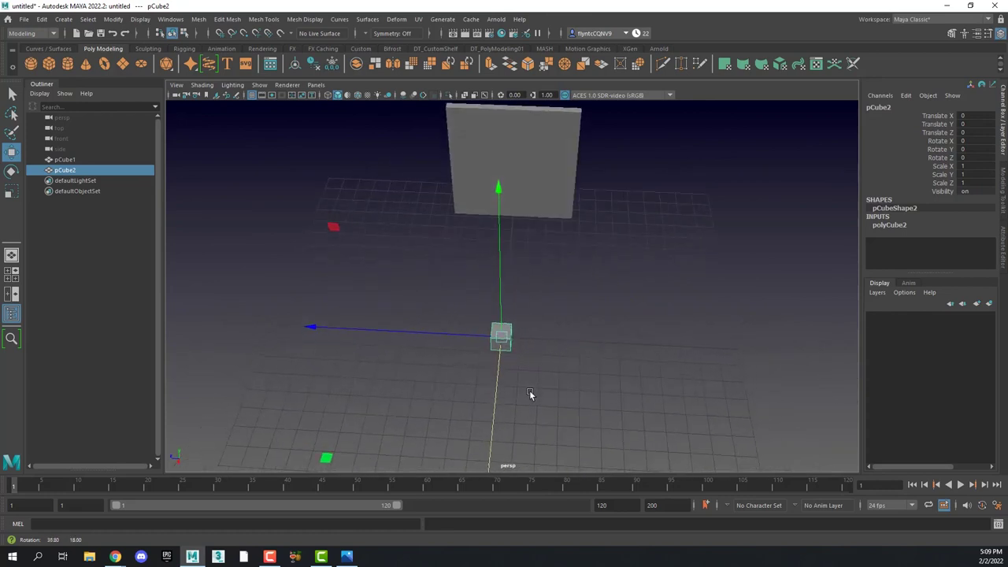
click(11, 194)
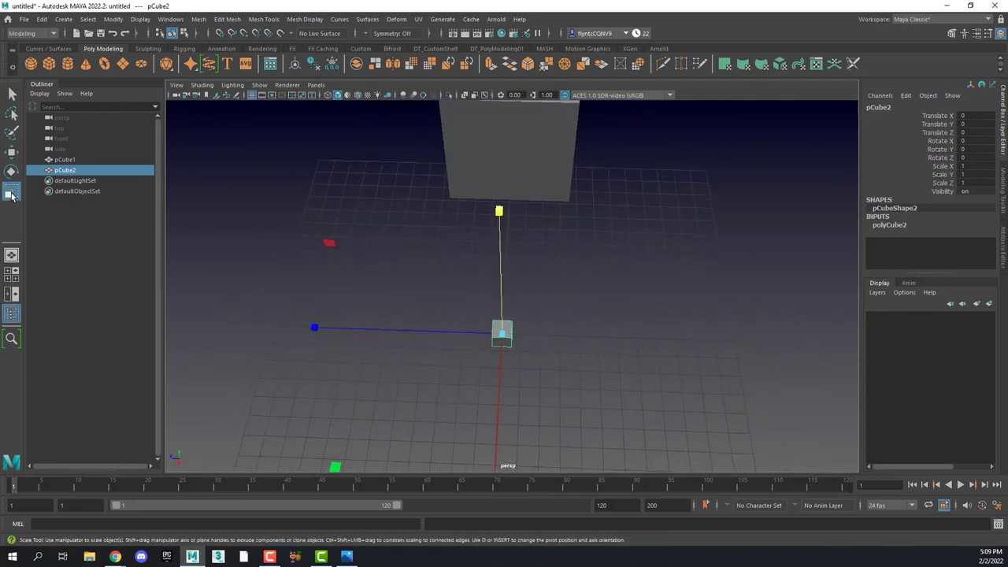
drag(342, 331, 376, 324)
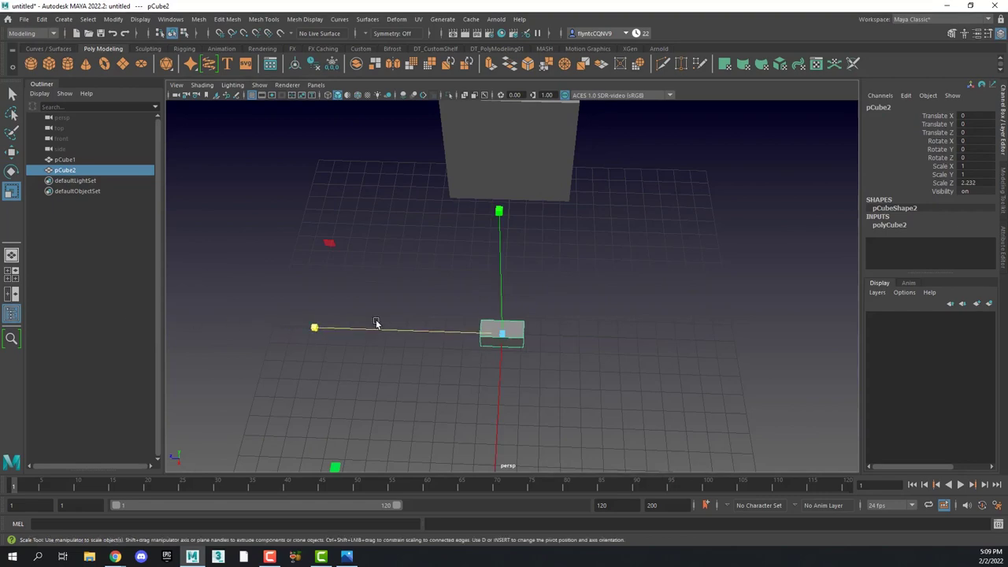
middle_drag(376, 324, 236, 332)
drag(499, 383, 431, 422)
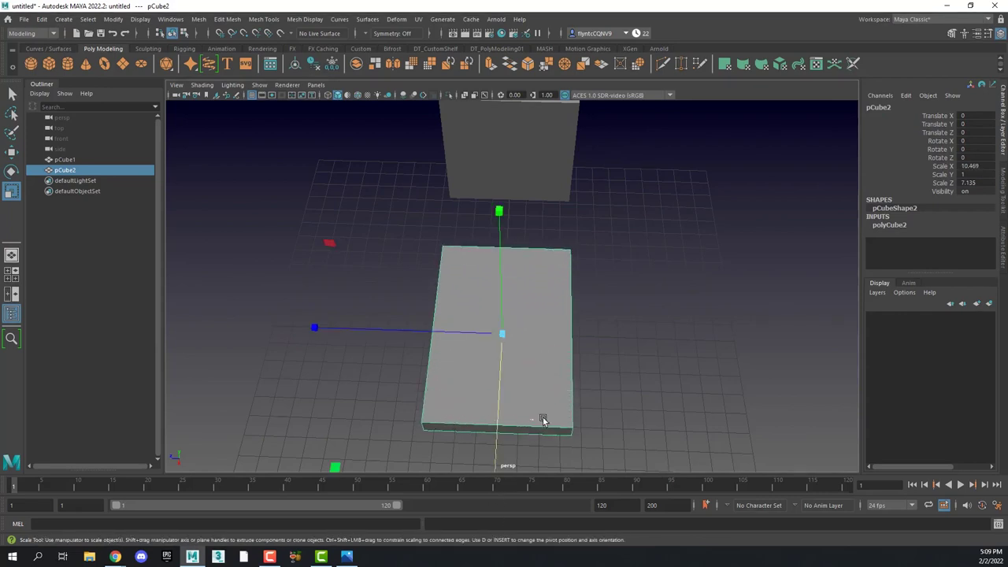
alt+drag(543, 421, 597, 365)
drag(722, 322, 808, 319)
alt+drag(693, 394, 676, 315)
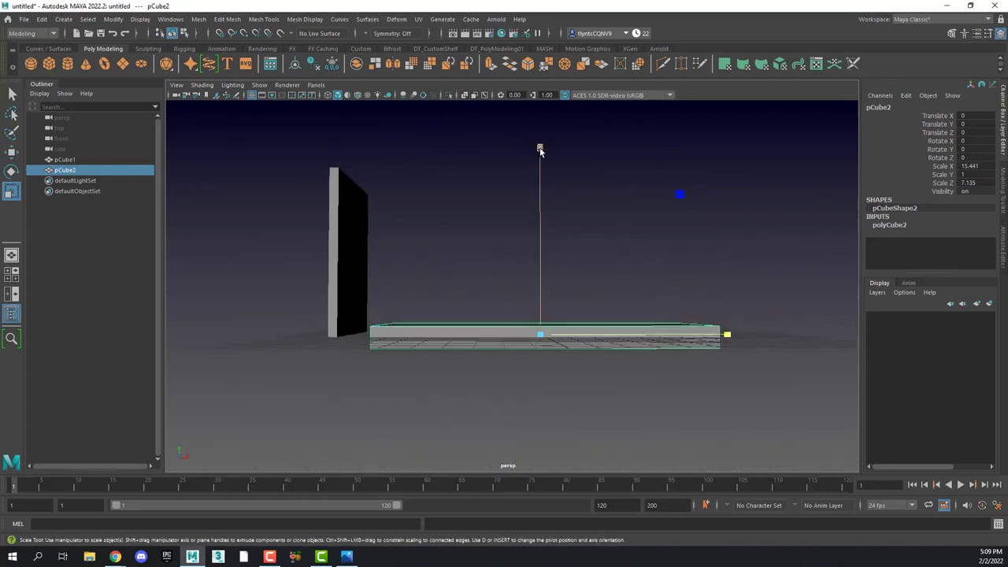
drag(539, 149, 543, 213)
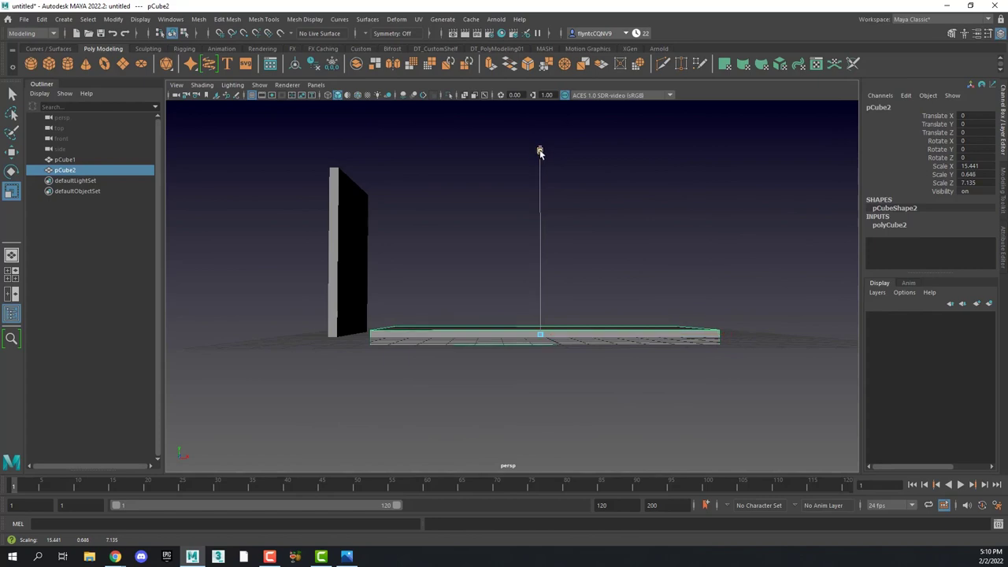
- Raise the slab to about 3.52 on Y and move the upright panel against its end, to about -7.80 on X
key(w)
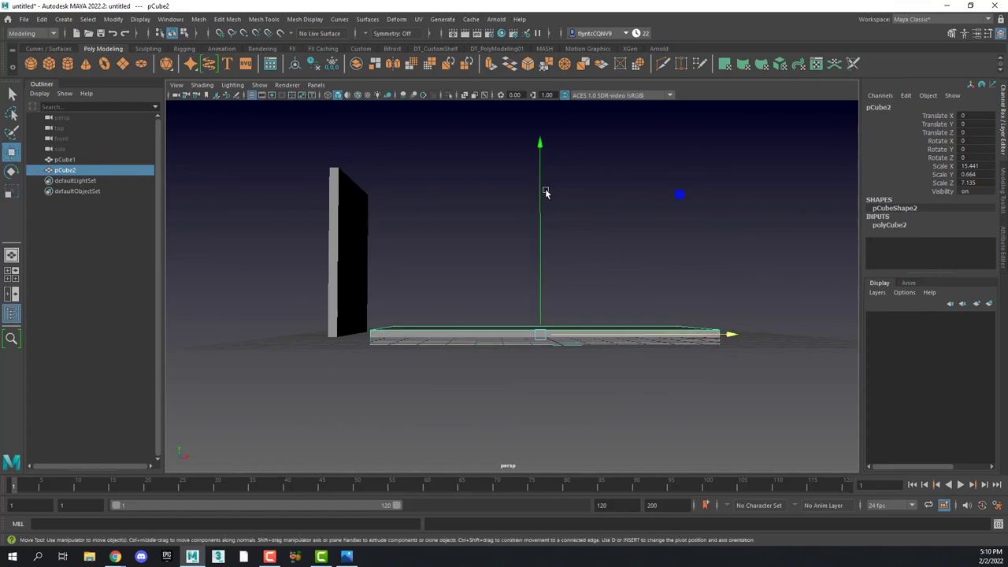
drag(542, 165, 543, 236)
click(337, 293)
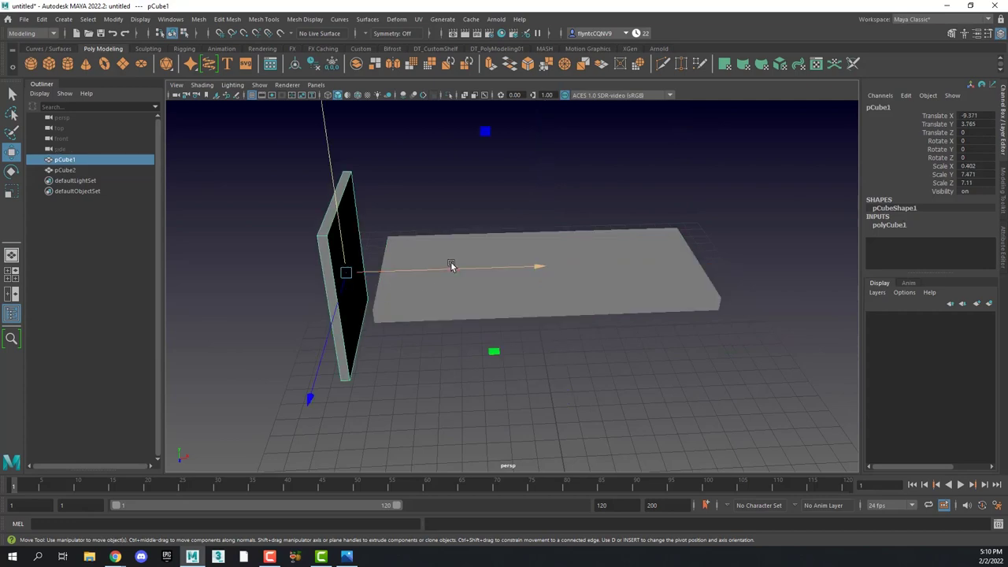
drag(449, 270, 482, 268)
- Widen the horizontal slab to a scale of about 7.25 on Z
click(678, 311)
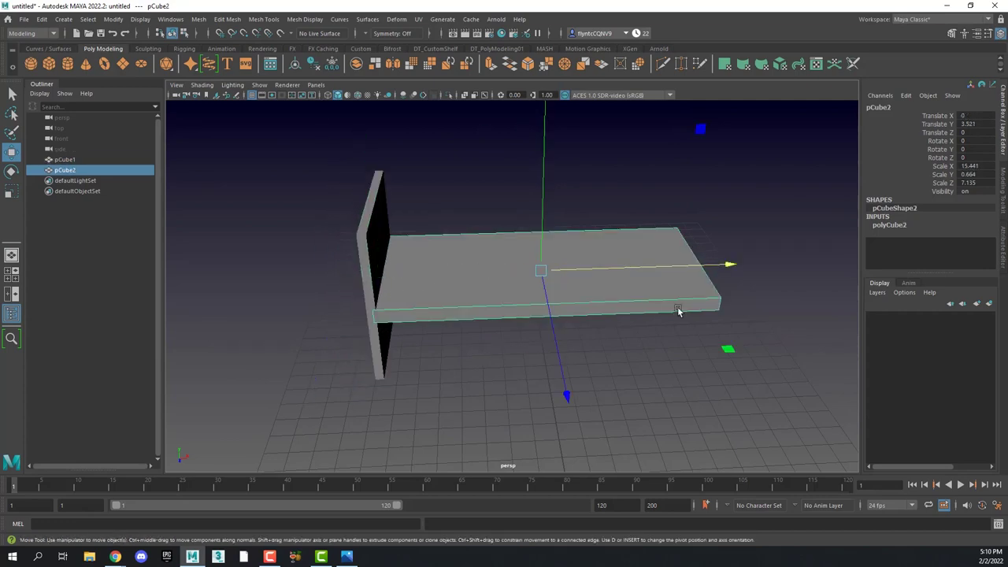
alt+drag(659, 315, 541, 320)
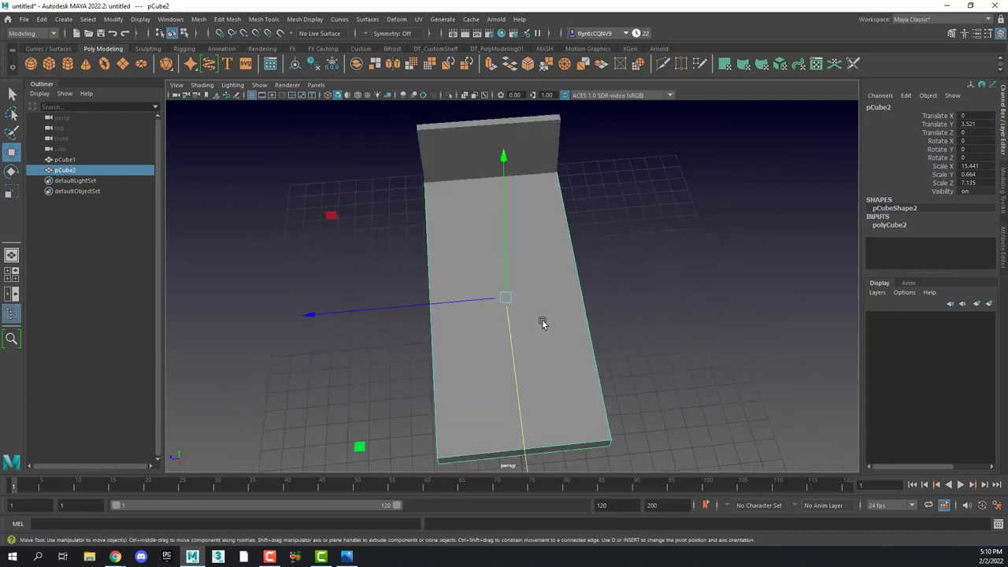
key(r)
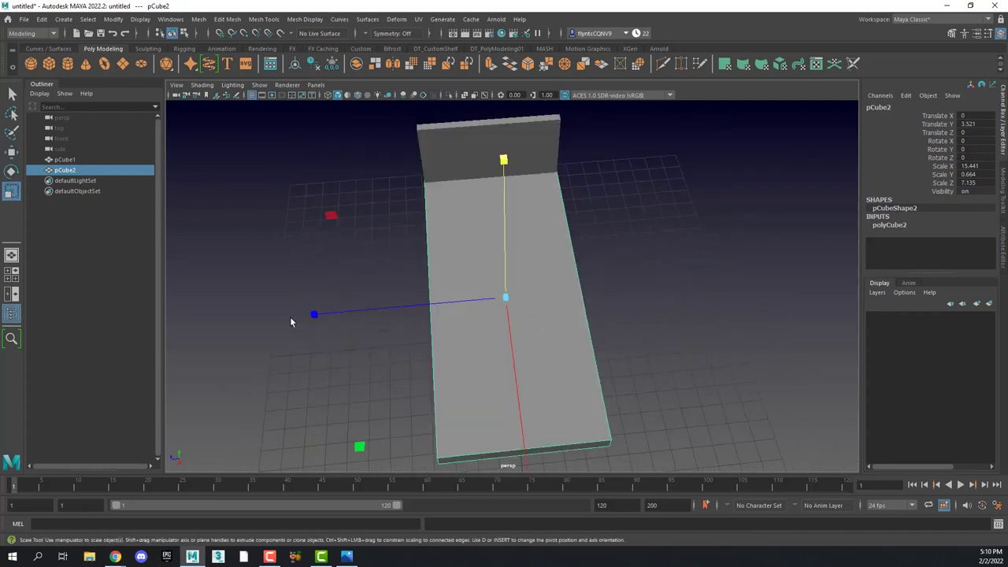
drag(315, 317, 322, 289)
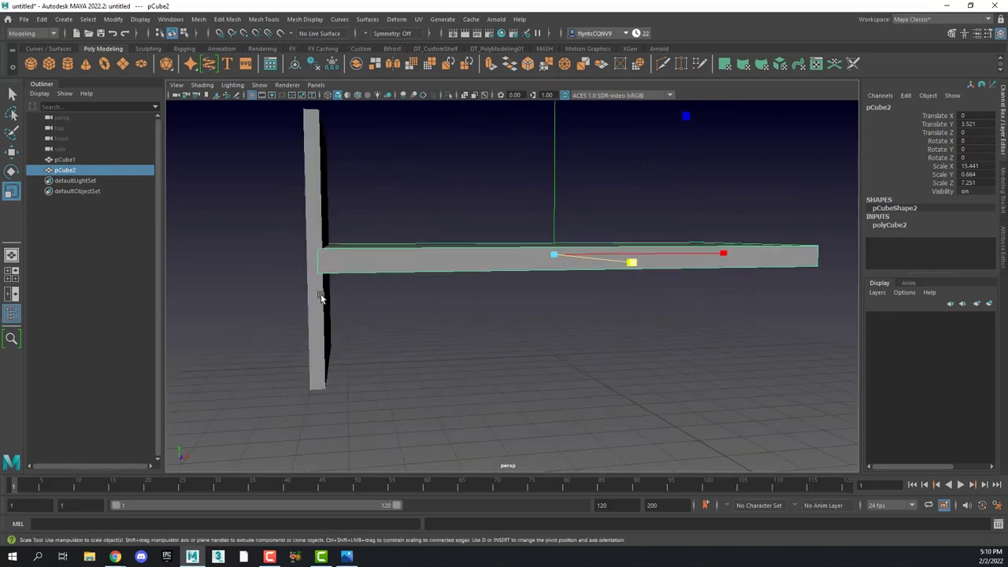
- Thicken the upright panel to a scale of about 0.54 on X
click(309, 299)
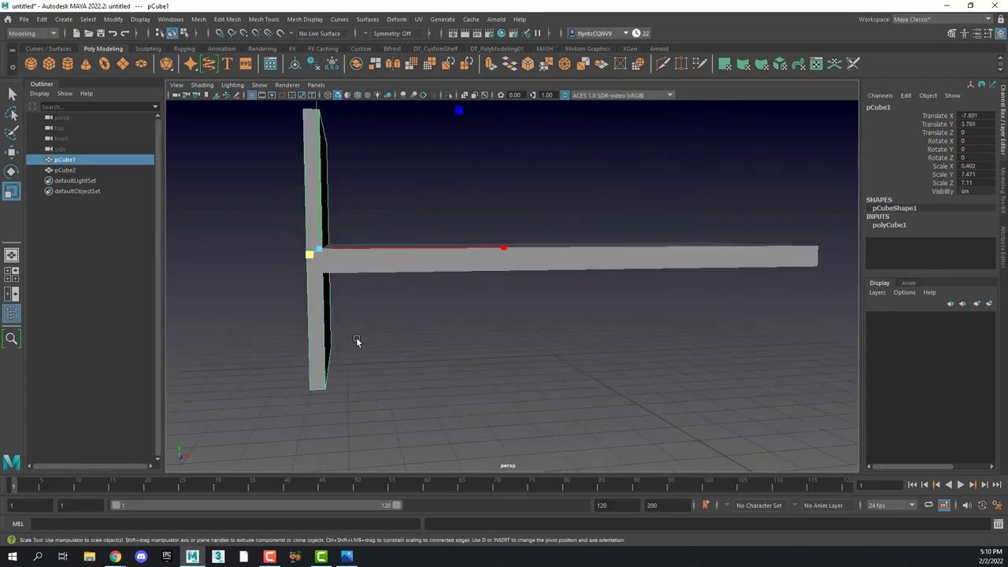
key(w)
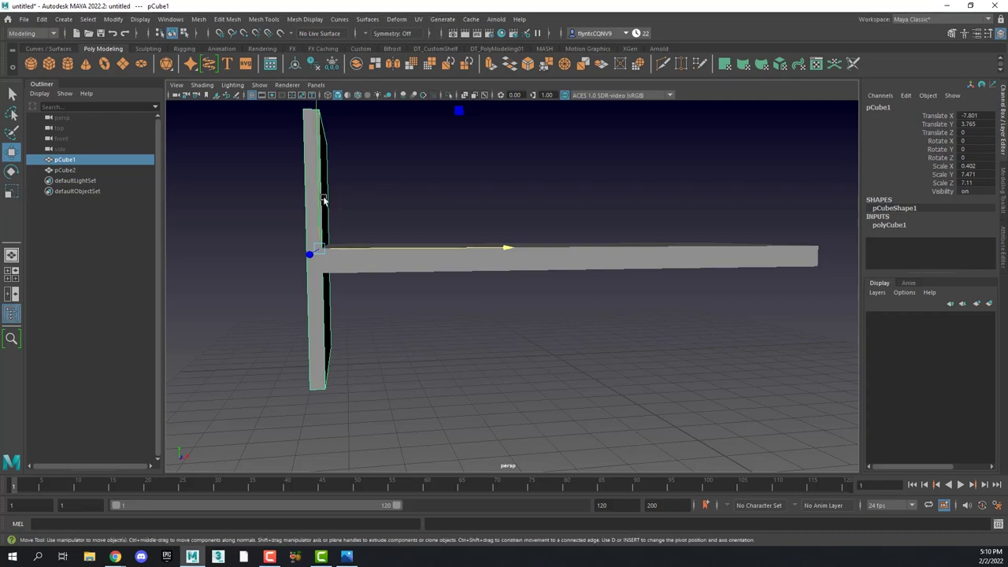
key(r)
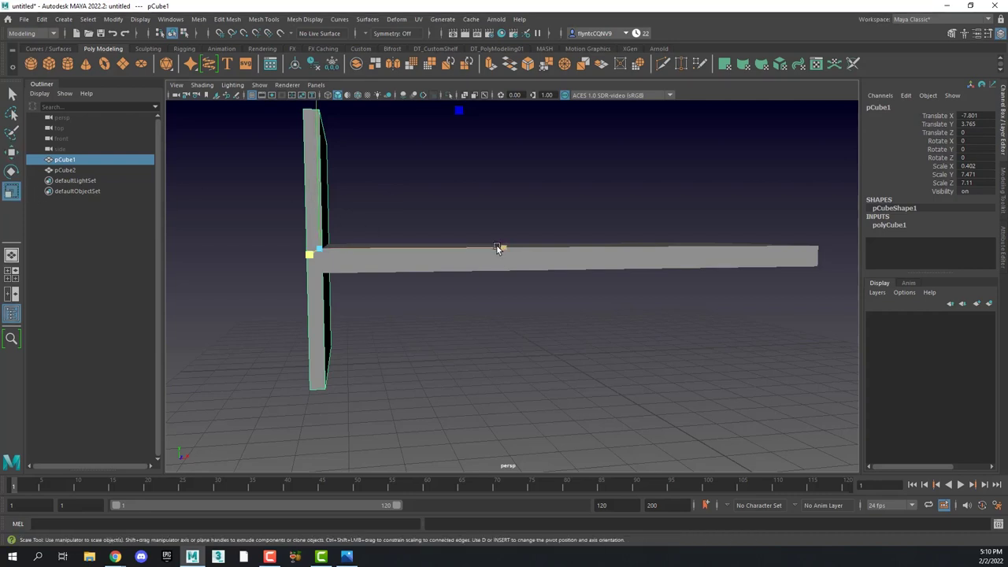
drag(500, 247, 559, 248)
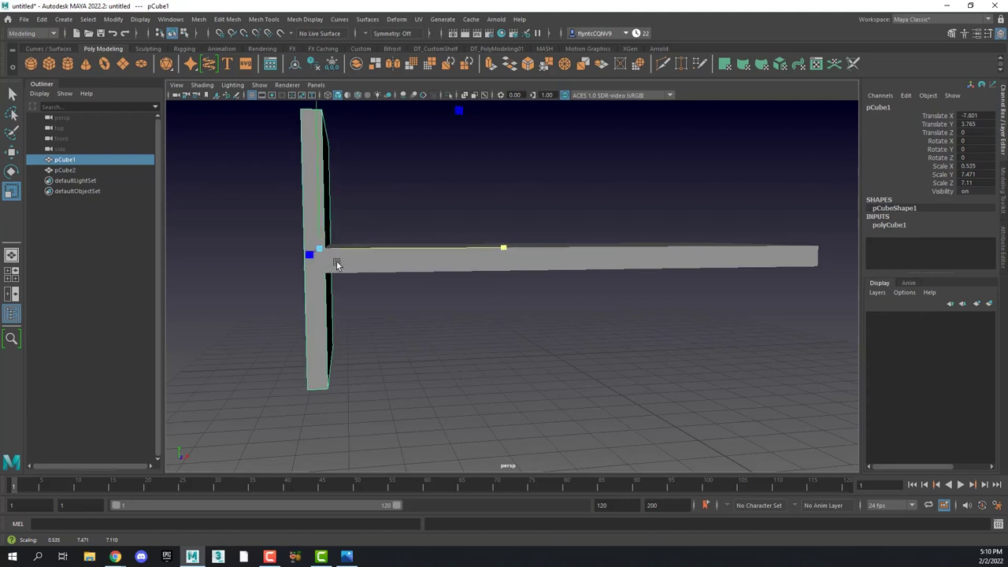
- Select the upright panel and the slab alternately to examine how their ends overlap at the joint
click(337, 265)
click(317, 236)
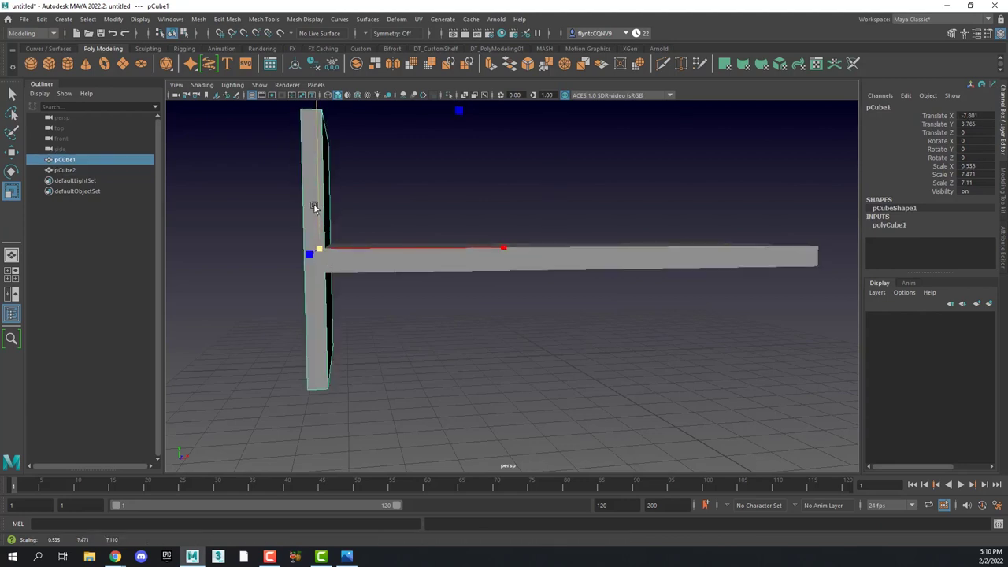
click(356, 265)
click(313, 215)
click(340, 263)
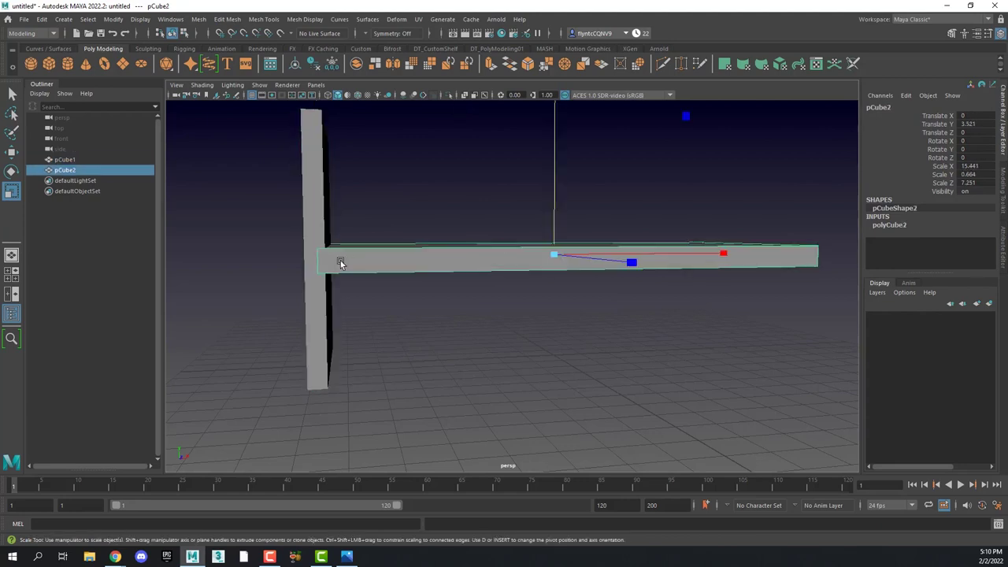
click(309, 216)
click(347, 263)
click(315, 215)
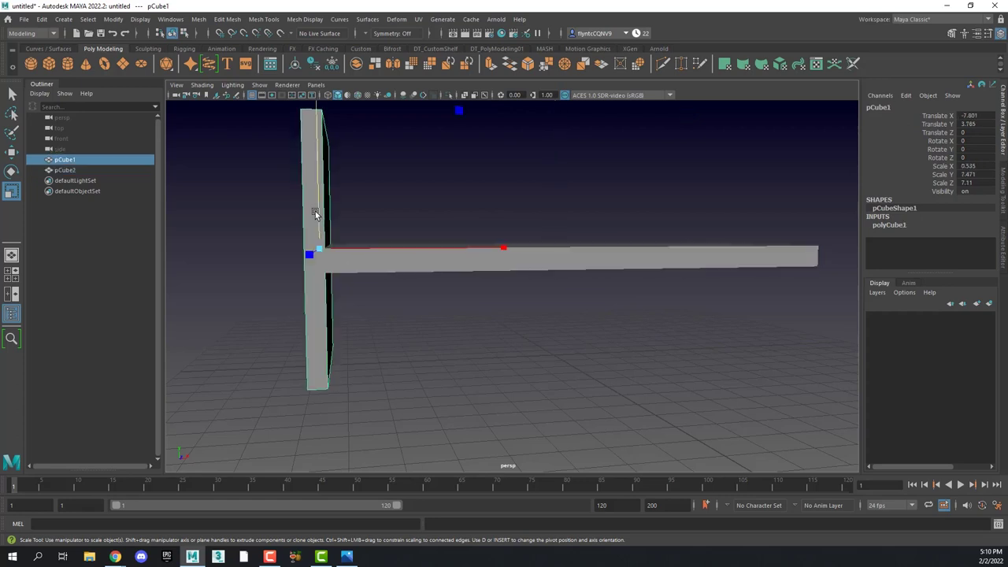
click(340, 264)
click(314, 224)
click(347, 267)
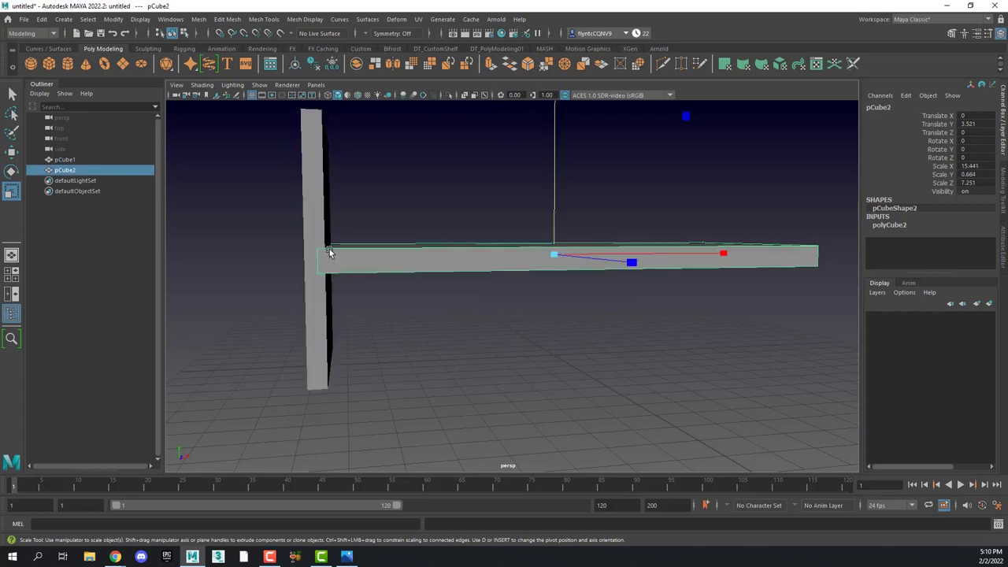
click(316, 226)
click(340, 261)
click(315, 218)
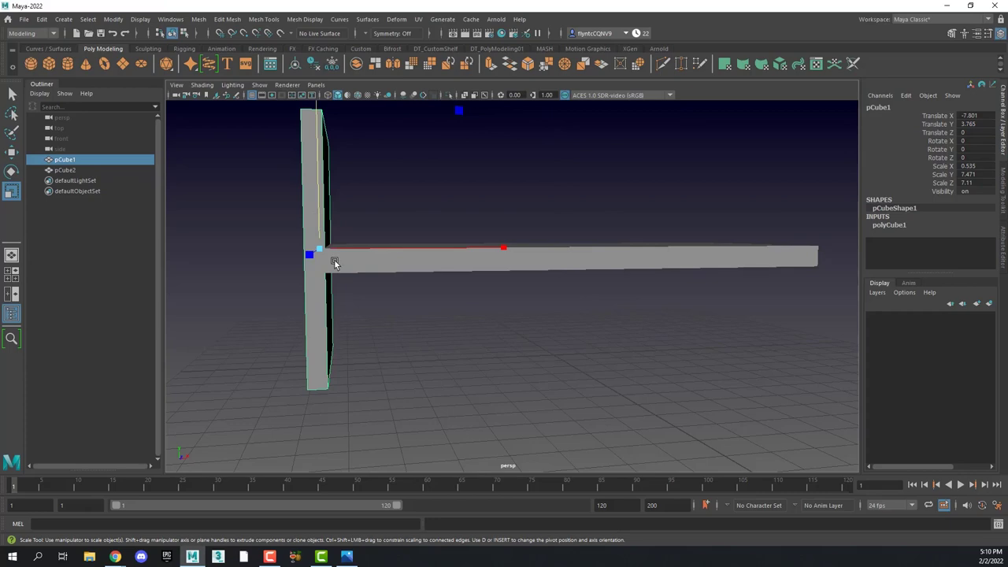
- Turn on wireframe-on-shaded display to examine how the slab's end overlaps the upright panel, and clear the selection
click(334, 262)
click(314, 214)
click(337, 263)
click(315, 218)
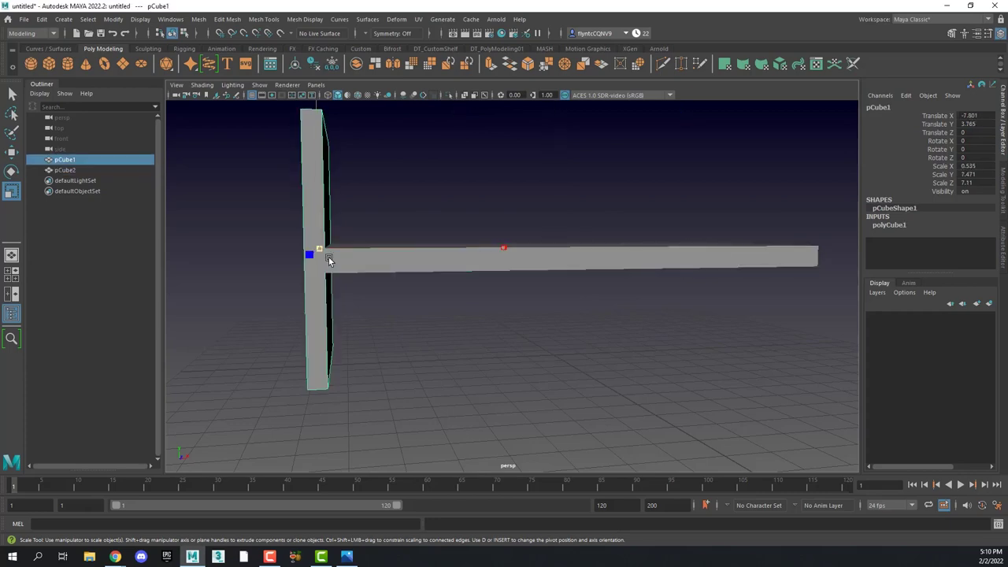
click(346, 266)
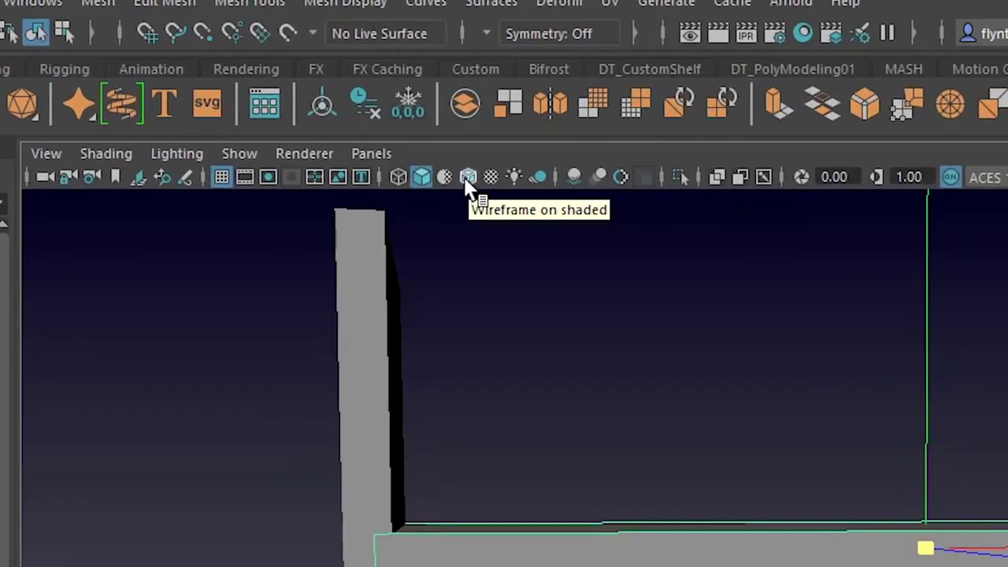
click(372, 409)
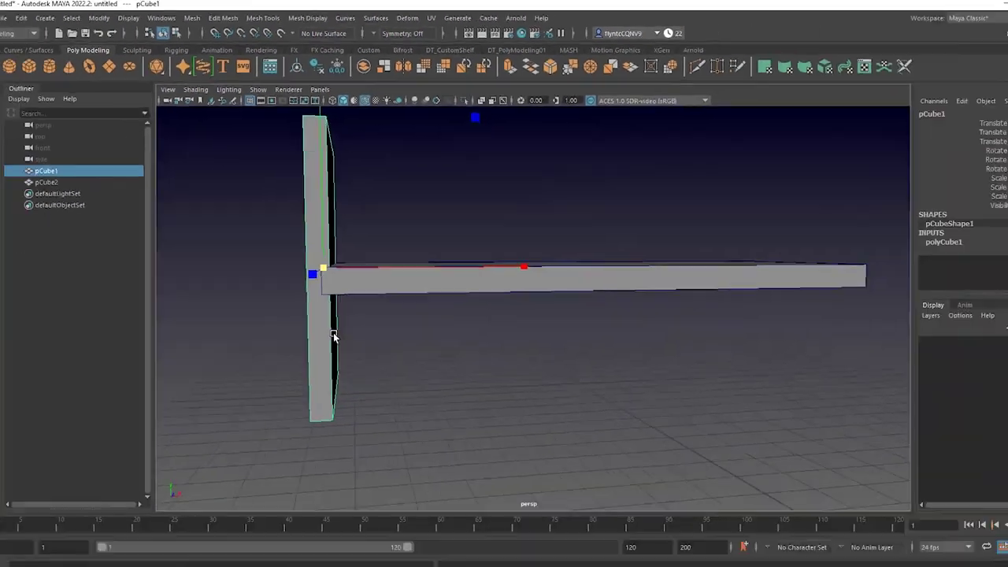
click(456, 342)
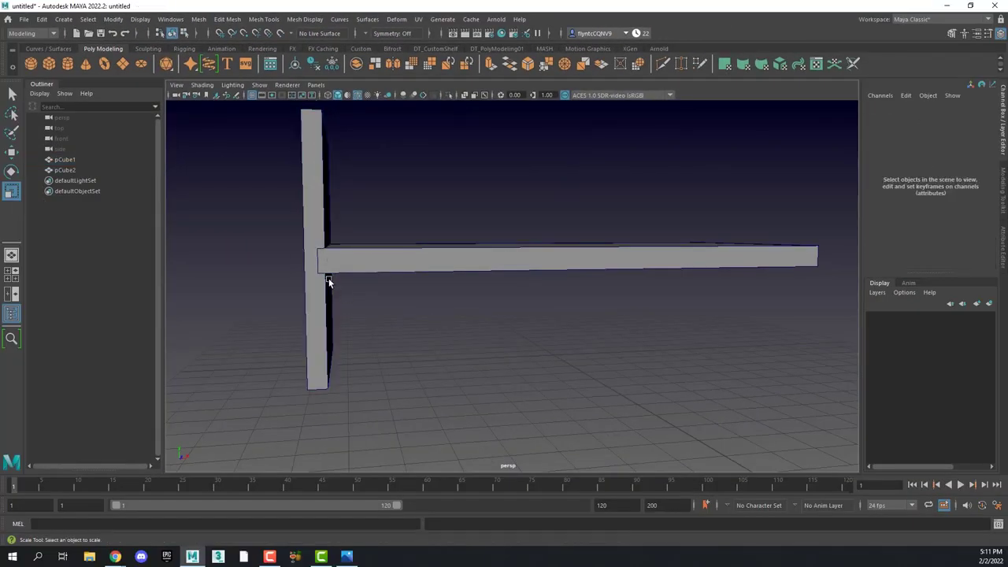
- Move the upright panel slightly further into the slab's end, to about -7.72 on X
scroll(313, 291, down, 1)
scroll(313, 292, up, 4)
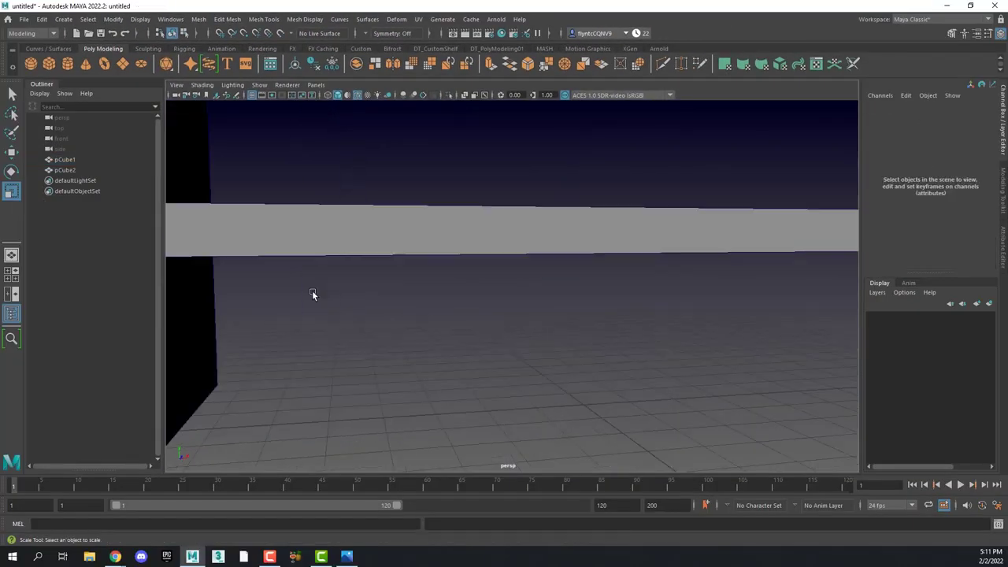
scroll(312, 290, down, 3)
click(318, 288)
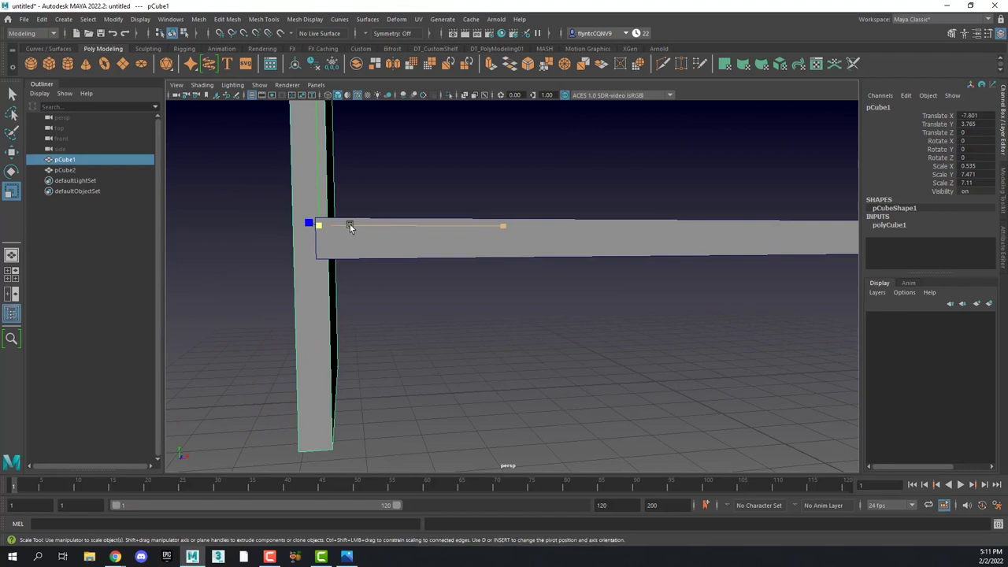
key(w)
drag(493, 223, 496, 223)
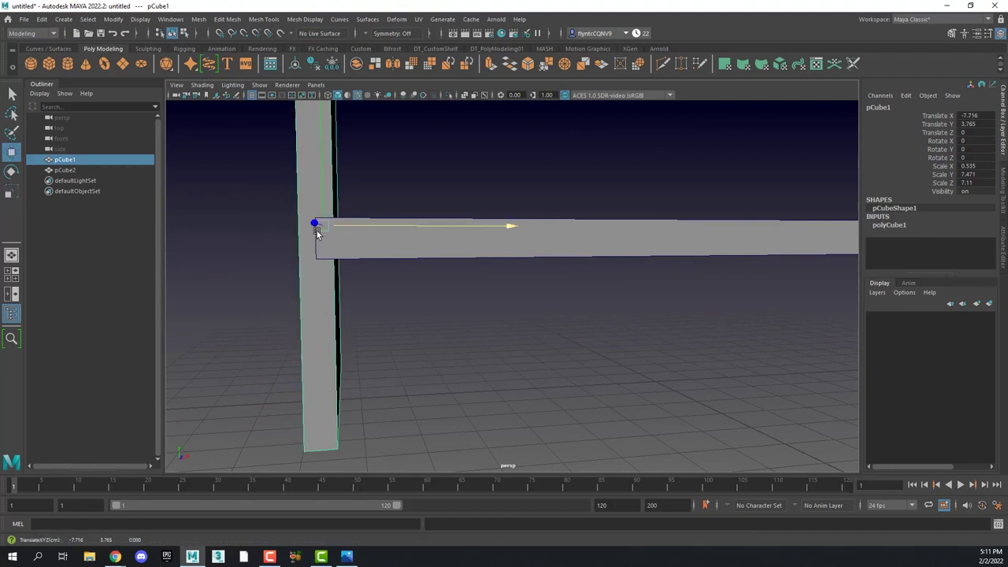
scroll(389, 292, up, 3)
scroll(396, 297, down, 4)
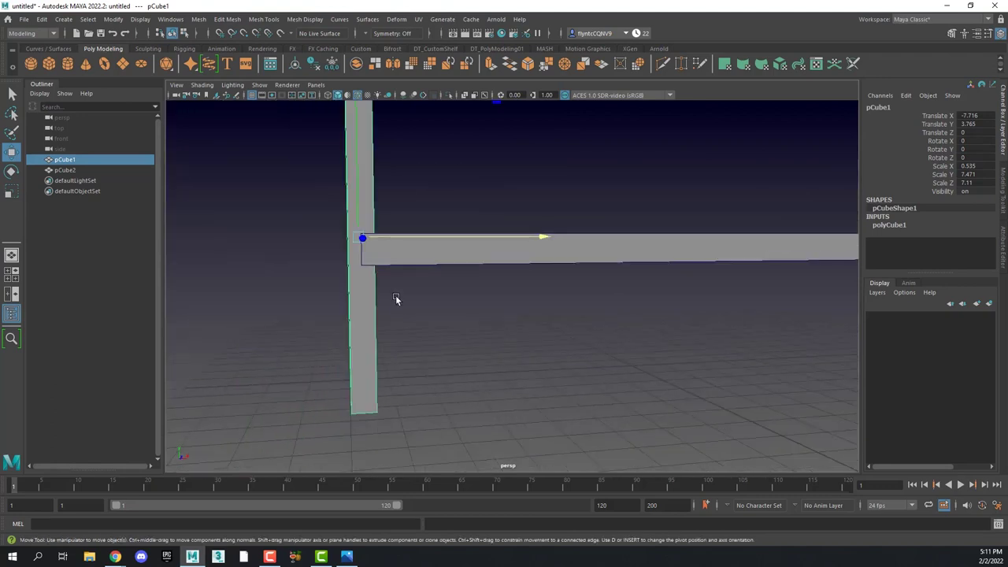
- Duplicate the upright panel along X and place the copy at the slab's opposite end, at about 7.66 on X
alt+middle_drag(396, 297, 439, 313)
alt+drag(441, 311, 266, 332)
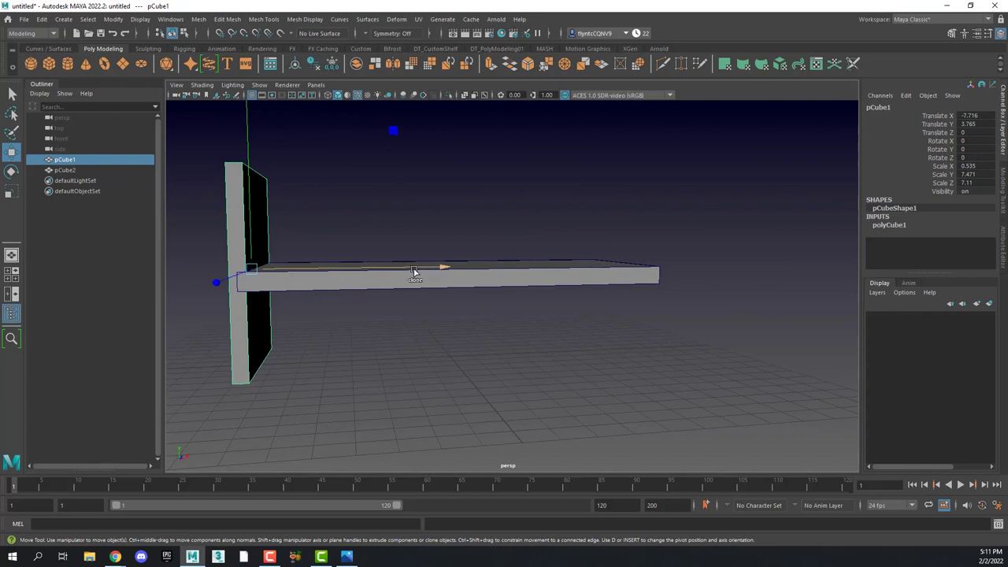
mouse_move(414, 271)
shift+mouse_down()
mouse_move(747, 282)
mouse_move(727, 315)
mouse_move(719, 306)
shift+mouse_up()
scroll(652, 287, down, 2)
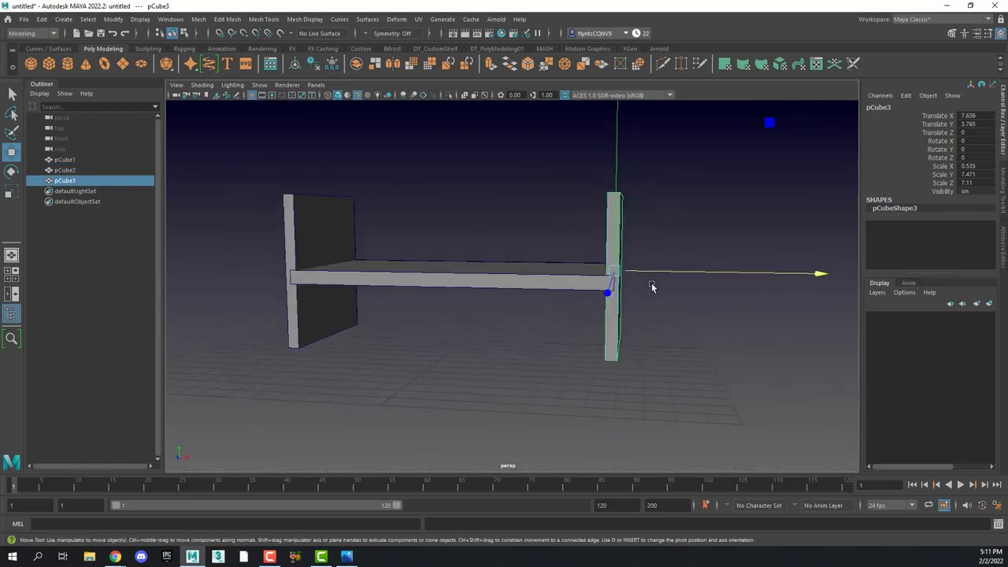
scroll(652, 286, up, 4)
drag(774, 260, 775, 261)
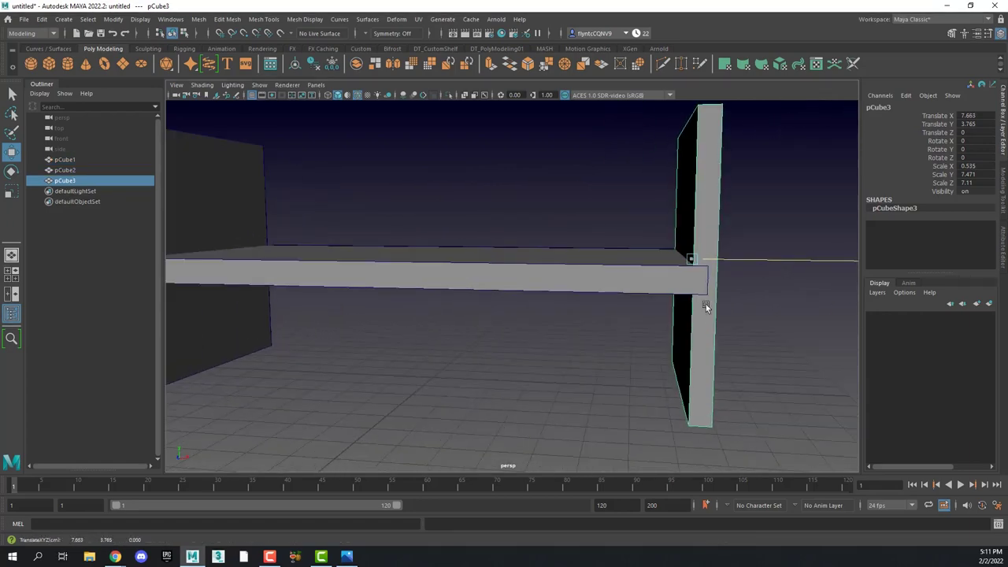
alt+right_drag(705, 307, 470, 365)
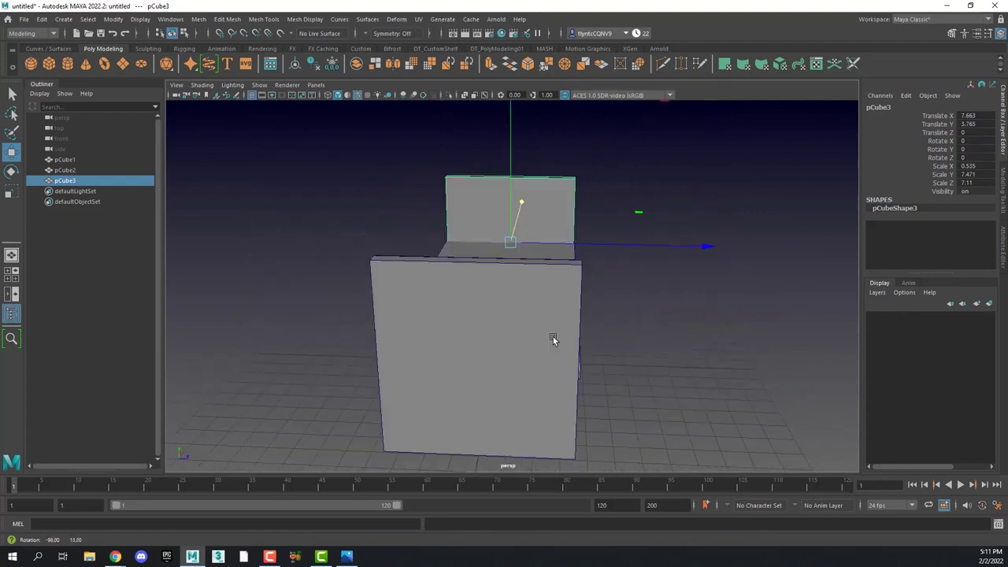
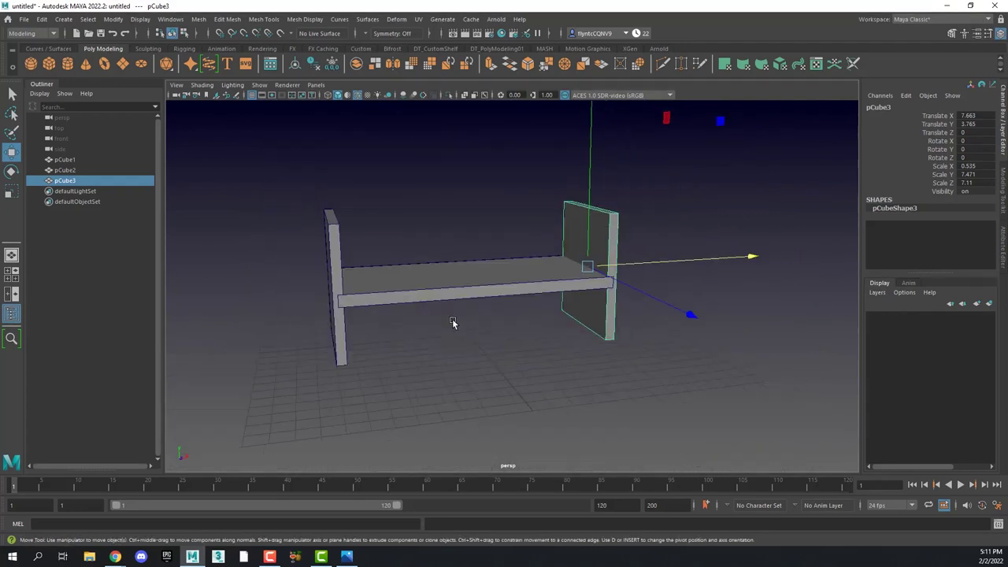
alt+middle_drag(452, 322, 562, 330)
alt+drag(561, 330, 441, 313)
scroll(441, 313, up, 2)
scroll(441, 312, down, 2)
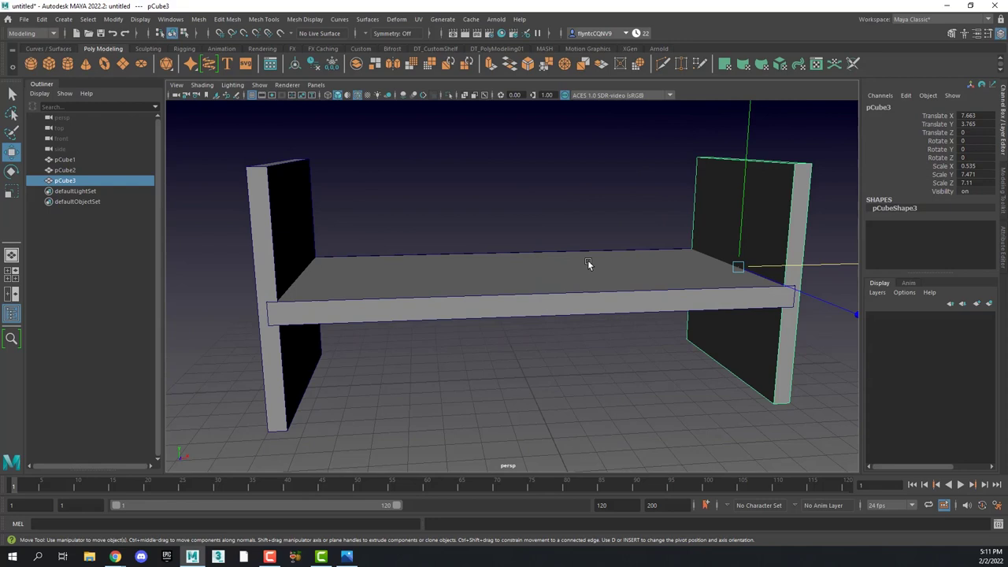
- Select the original upright panel, start the Multi-Cut tool on it and show the Modeling Toolkit
click(265, 279)
scroll(307, 284, down, 2)
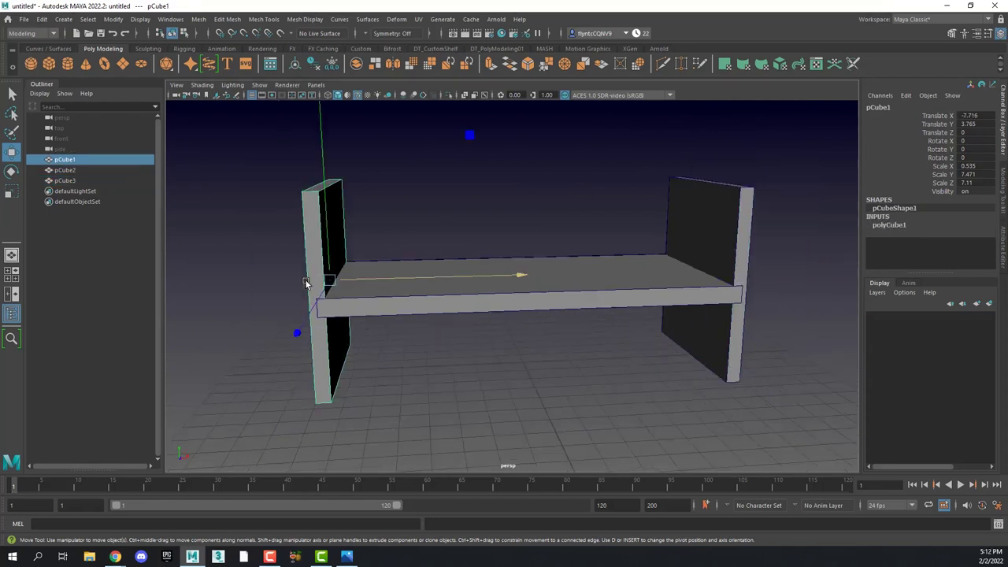
scroll(316, 295, up, 3)
alt+middle_drag(317, 307, 532, 267)
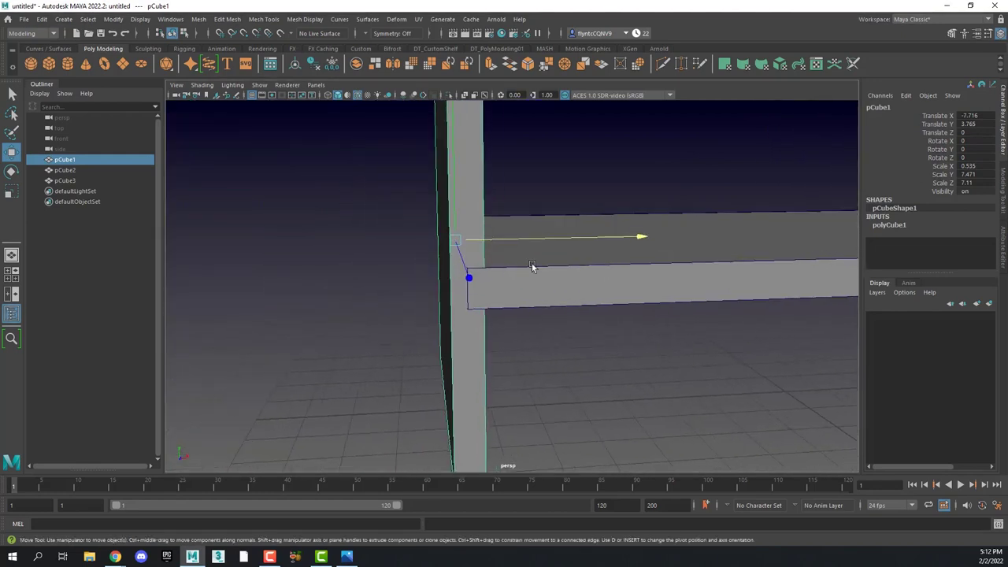
alt+drag(509, 268, 500, 289)
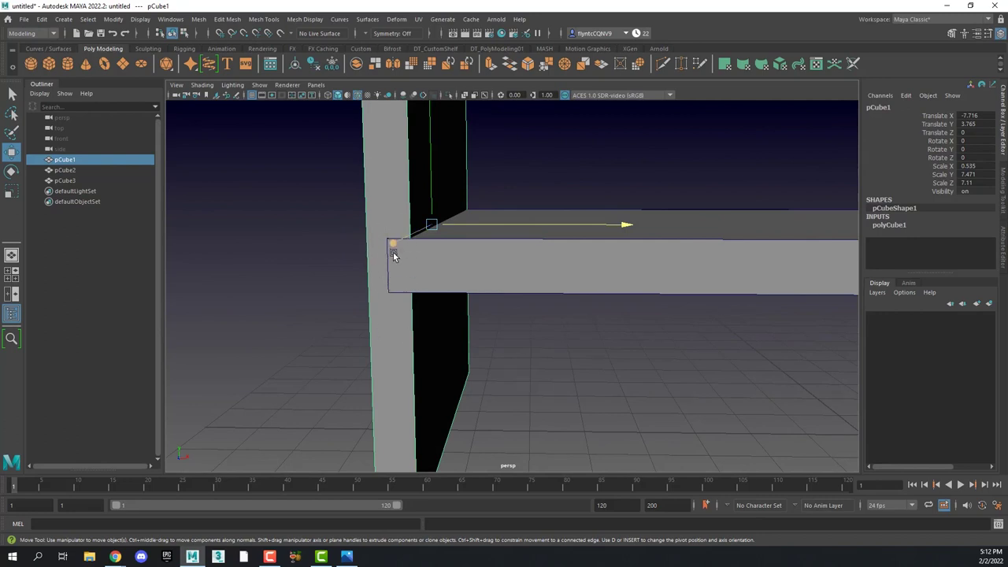
scroll(394, 260, up, 2)
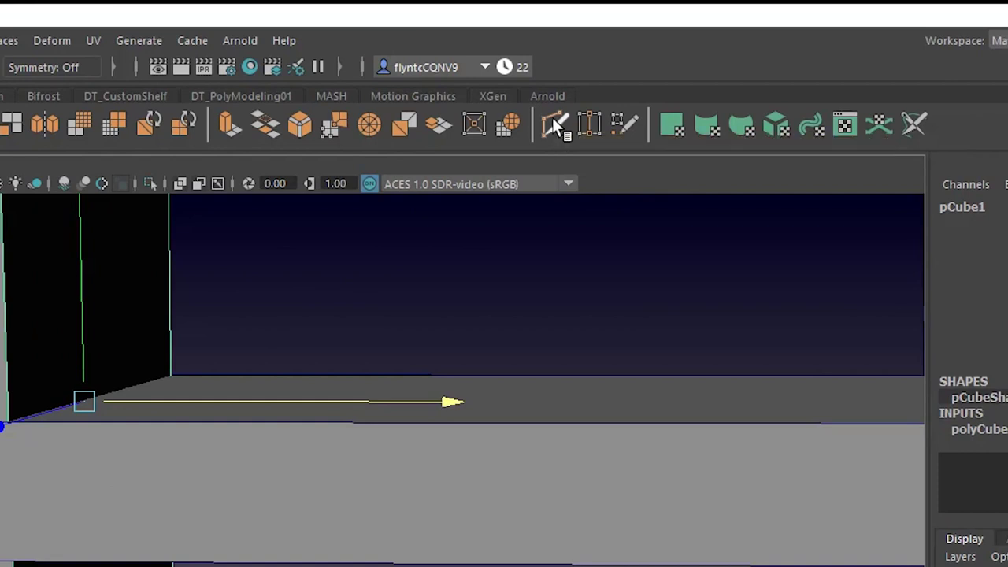
click(552, 120)
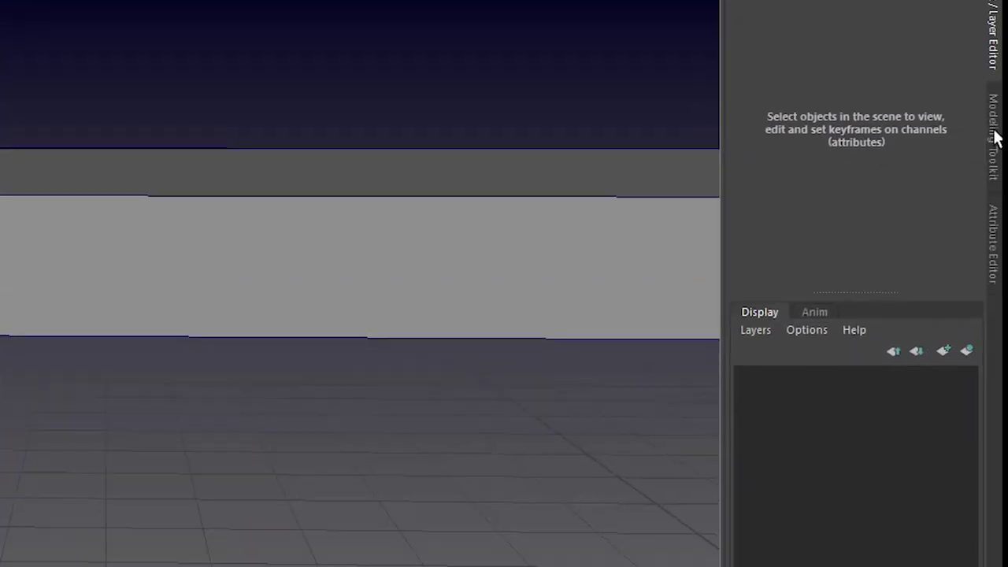
click(994, 128)
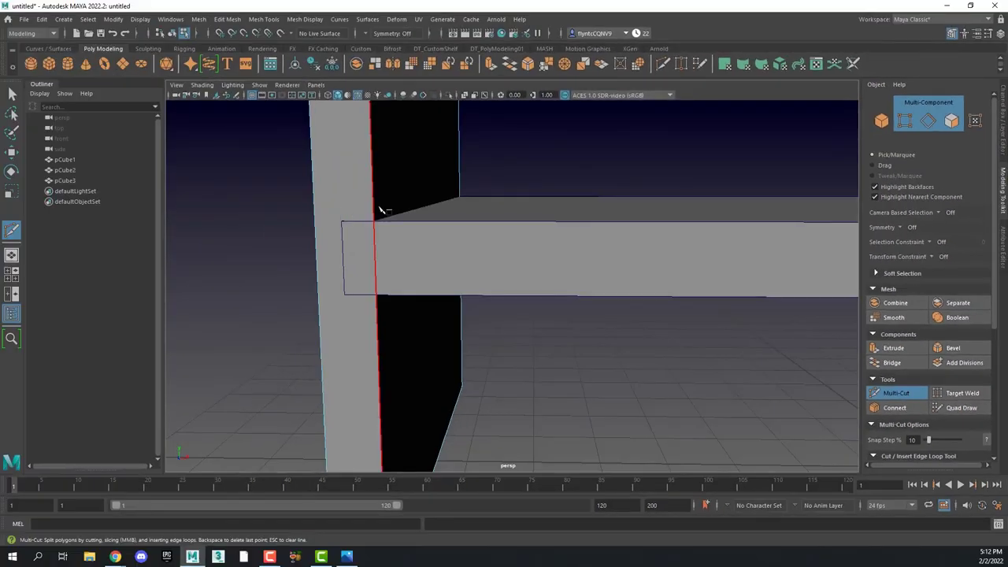
click(314, 214)
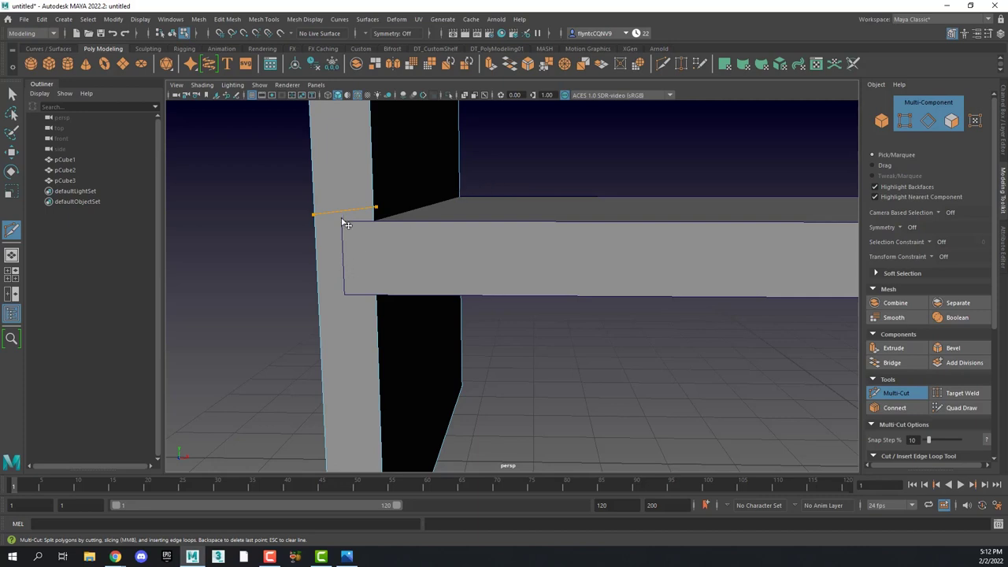
key(ctrl+z)
key(Escape)
- Insert two horizontal edge loops around the original upright panel, level with the slab's upper and lower faces
ctrl+drag(373, 203, 349, 214)
ctrl+click(322, 219)
click(319, 220)
alt+drag(356, 338, 376, 292)
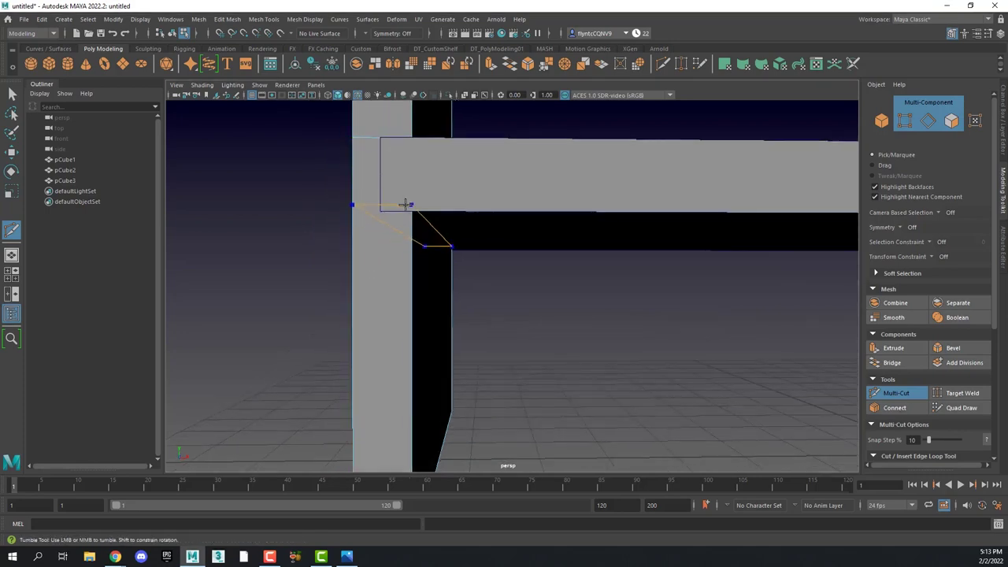
alt+drag(402, 212, 398, 247)
- Insert a vertical edge loop through the original upright panel's thickness, in line with the slab's end
click(403, 180)
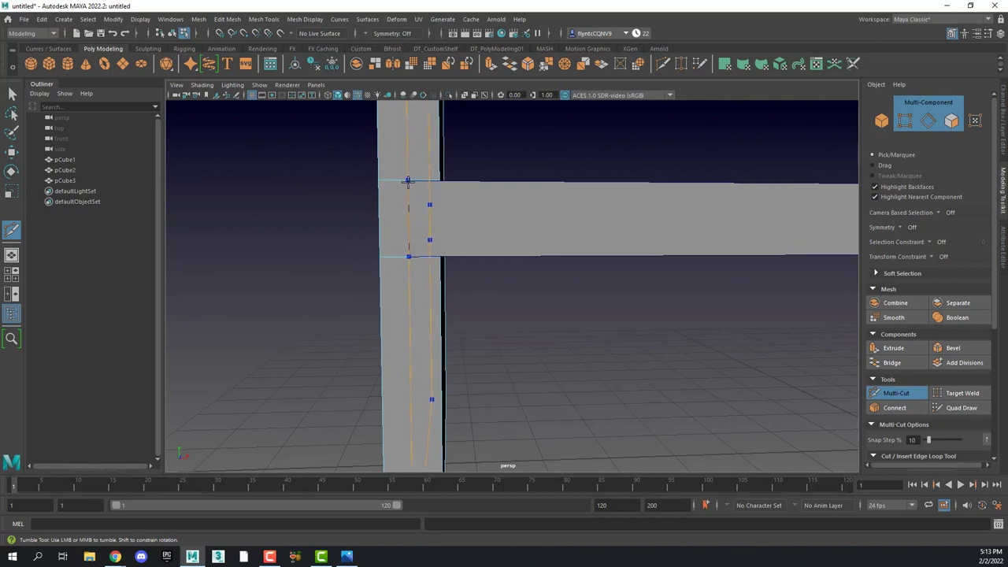
alt+drag(496, 252, 498, 319)
scroll(506, 295, down, 5)
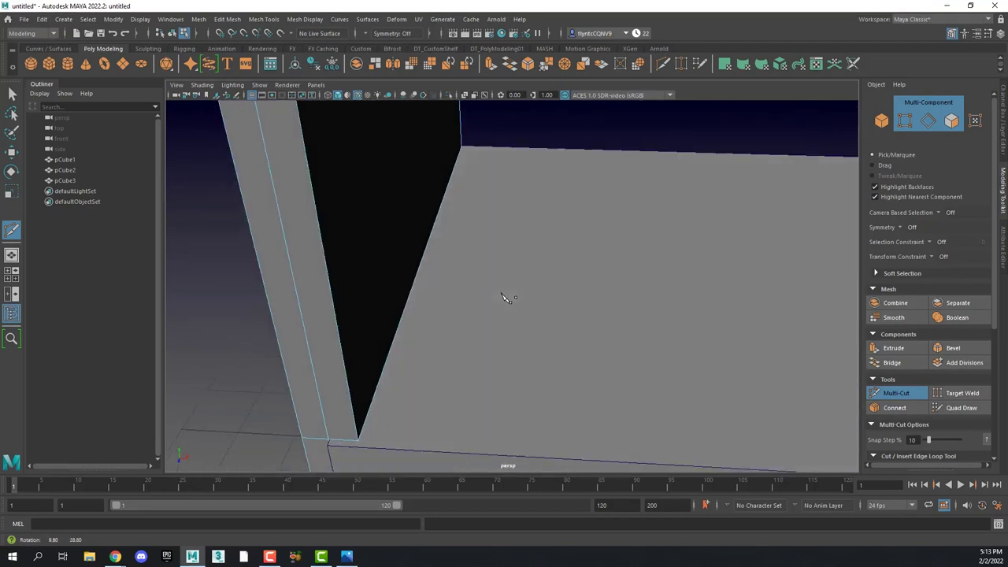
scroll(417, 306, down, 2)
scroll(417, 308, up, 2)
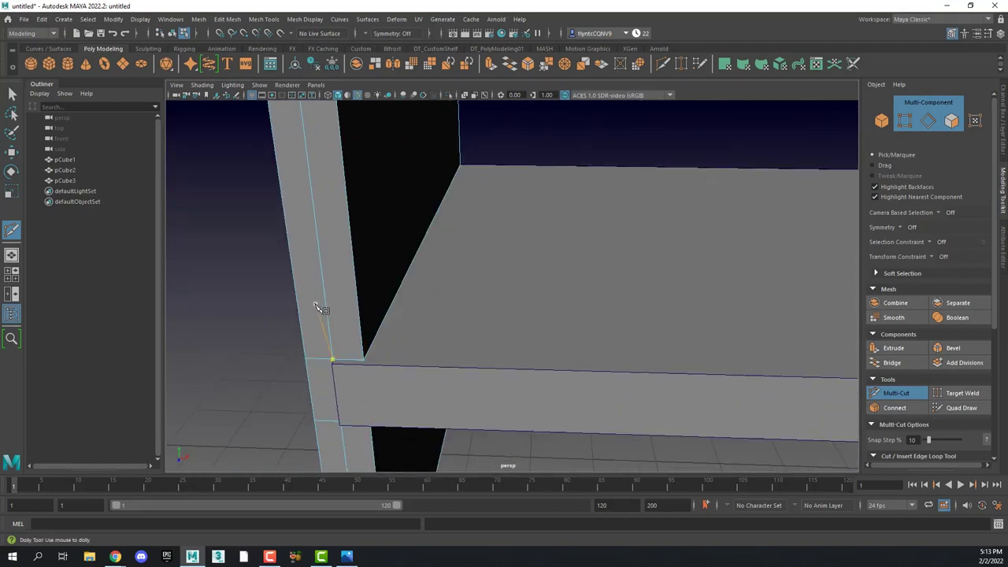
- Return to object selection and move the original upright panel away from the slab, to about -9.52 on X
key(w)
scroll(442, 341, down, 3)
scroll(442, 341, up, 3)
scroll(441, 341, down, 5)
right_click(411, 268)
right_drag(411, 269, 463, 252)
alt+drag(630, 255, 487, 285)
alt+right_drag(329, 257, 428, 336)
alt+middle_drag(349, 319, 348, 315)
alt+drag(347, 318, 445, 217)
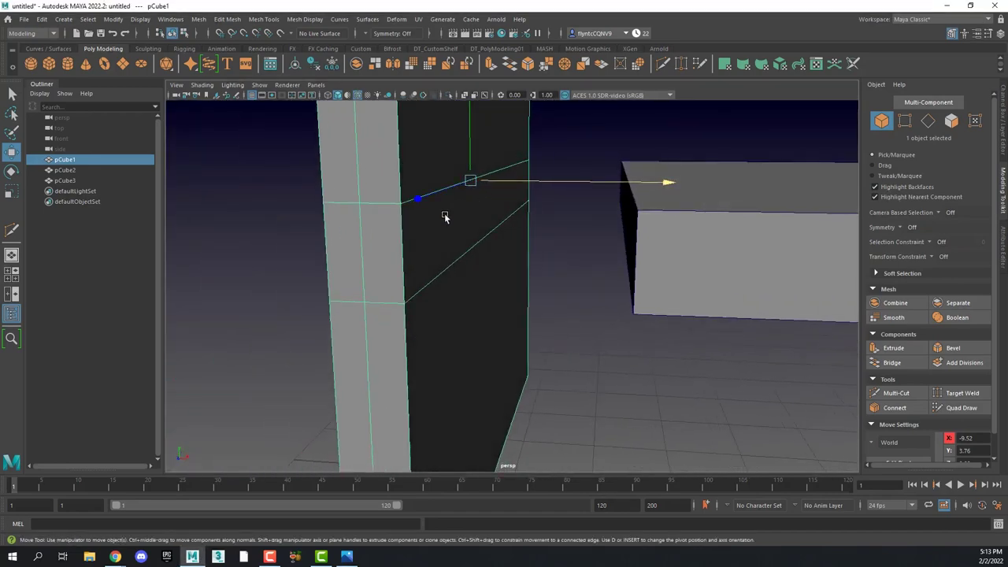
- Delete the three panel faces between the horizontal loops where the slab enters: the inner face and the two narrow side faces
right_drag(464, 213, 467, 242)
click(470, 218)
shift+click(376, 250)
alt+drag(479, 255, 733, 277)
shift+click(608, 258)
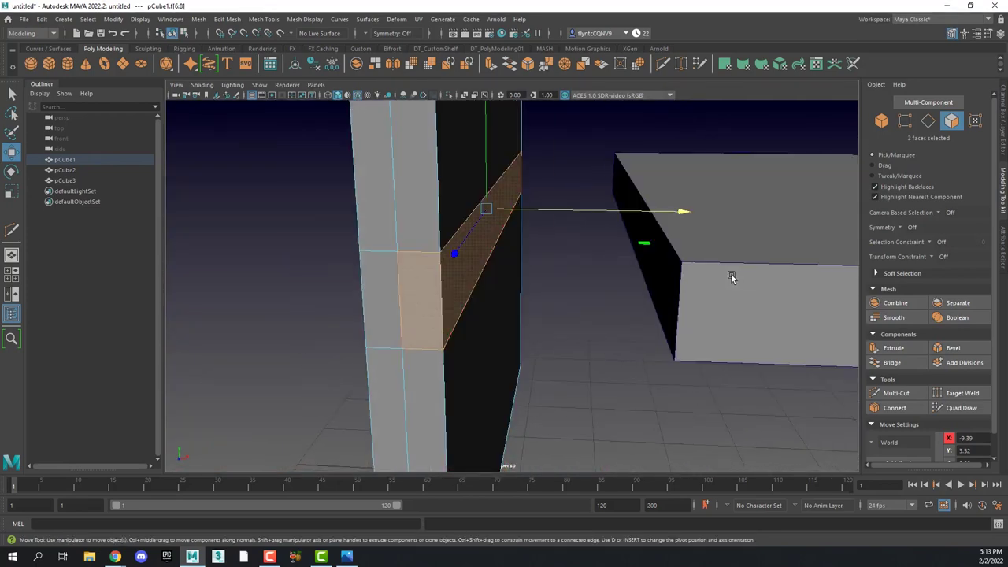
key(Delete)
alt+drag(519, 367, 523, 348)
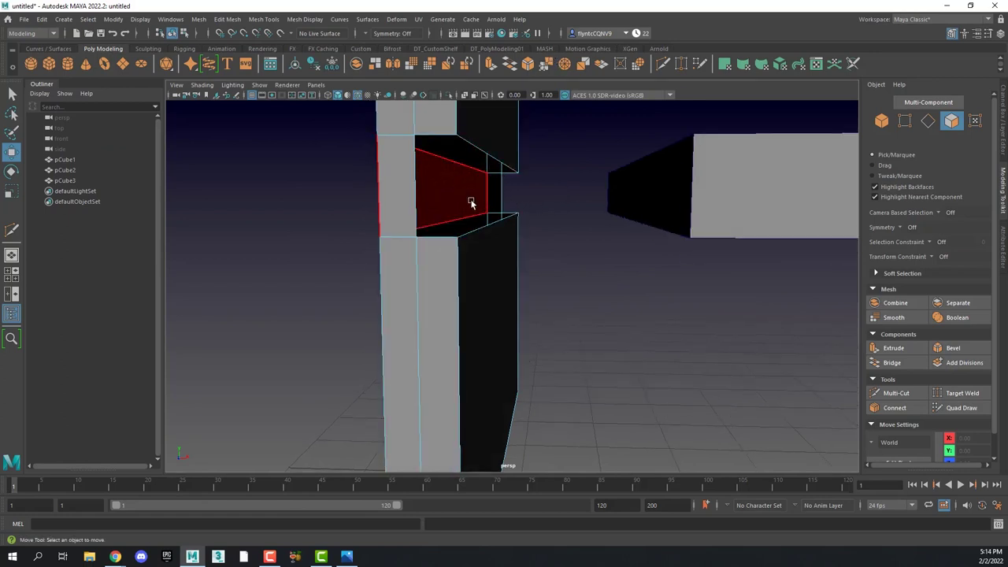
mouse_move(500, 196)
alt+mouse_down()
mouse_move(482, 198)
mouse_move(496, 197)
alt+mouse_up()
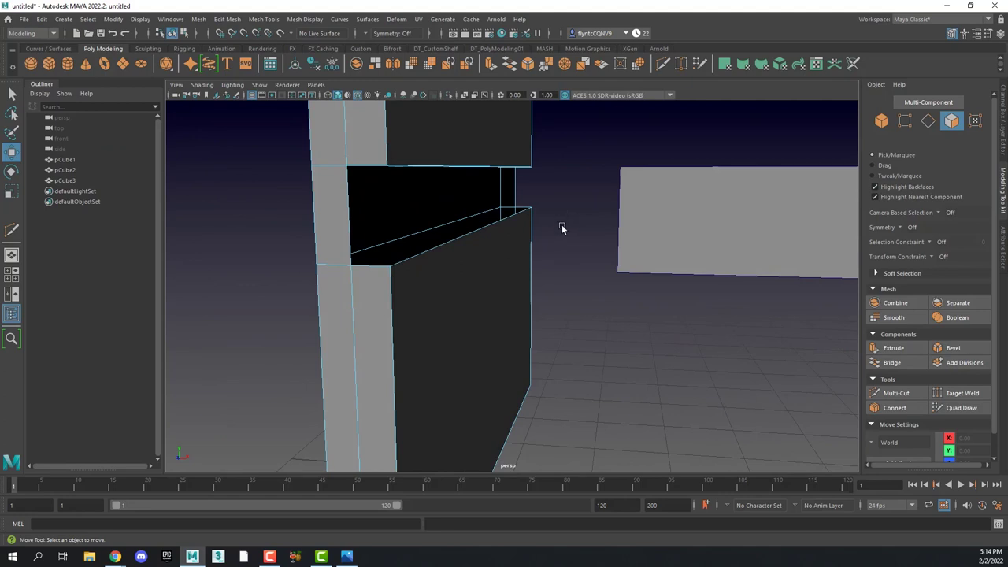
- Bridge the two vertical edges at the back of the panel's notch to close its inner wall
right_drag(562, 213, 559, 182)
click(516, 193)
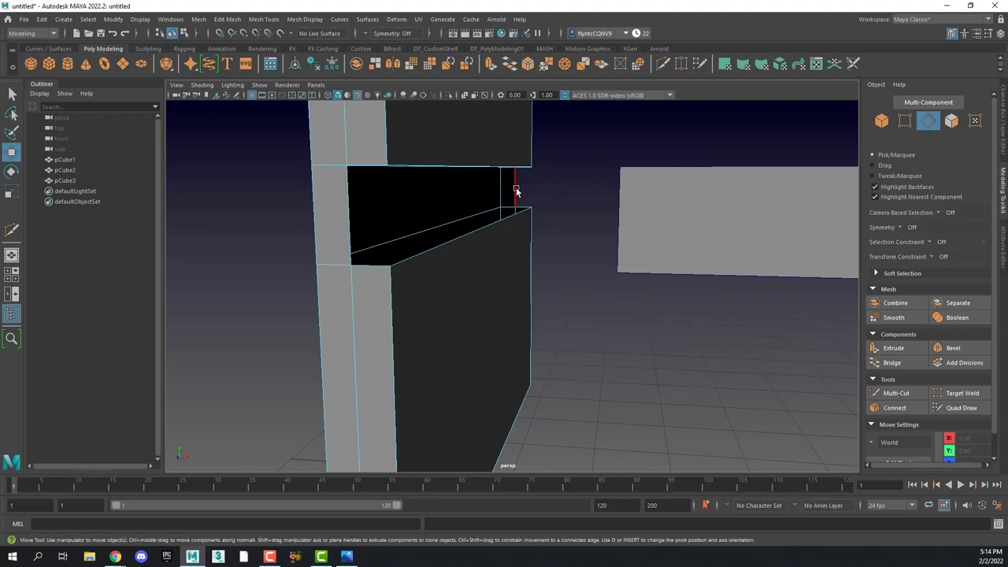
shift+click(348, 219)
alt+drag(619, 303, 615, 301)
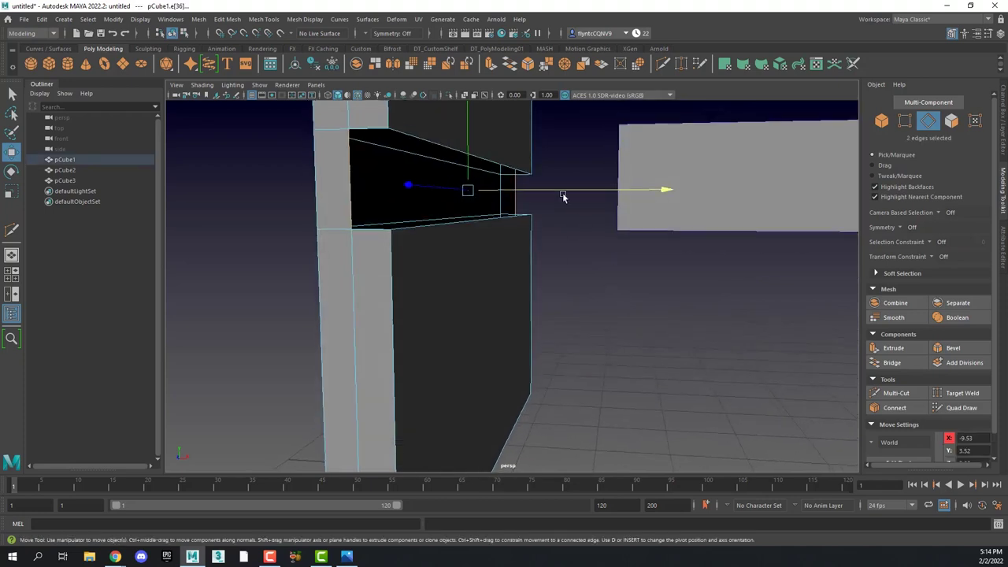
shift+right_drag(563, 214, 552, 336)
alt+drag(526, 299, 524, 218)
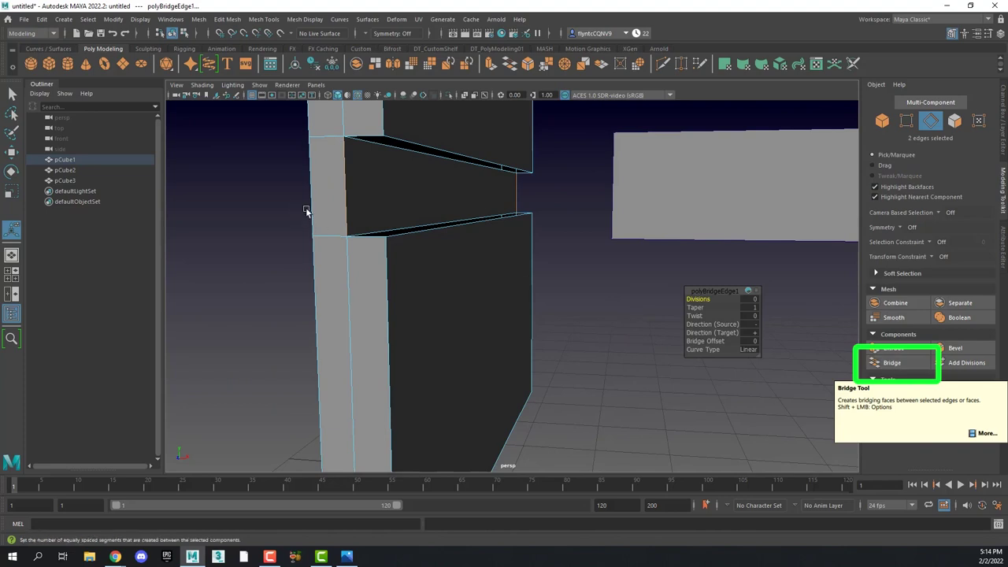
alt+drag(364, 216, 371, 209)
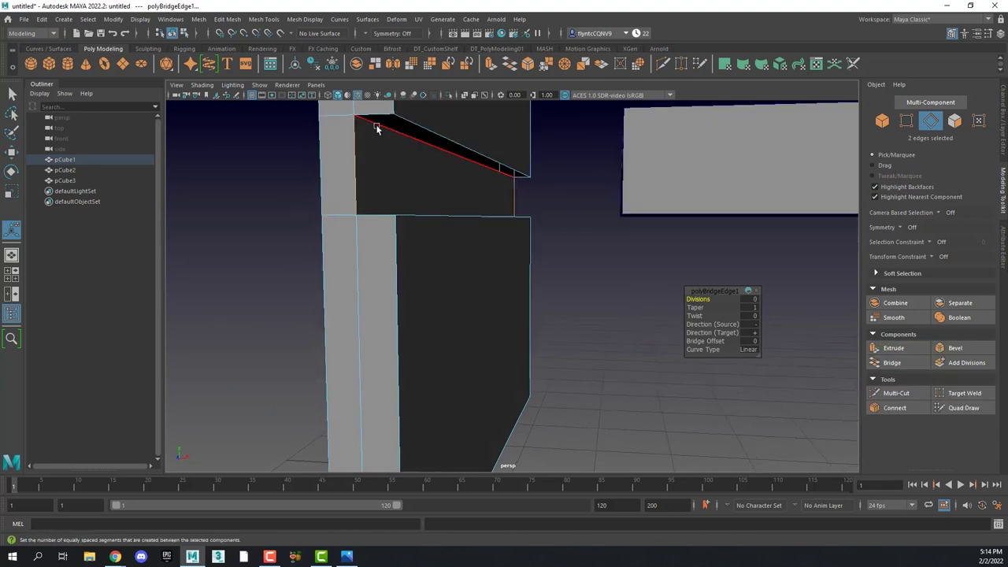
- Select the border edge loops of the notch's upper and lower openings and fill both holes with faces
alt+drag(425, 169, 487, 225)
double_click(462, 134)
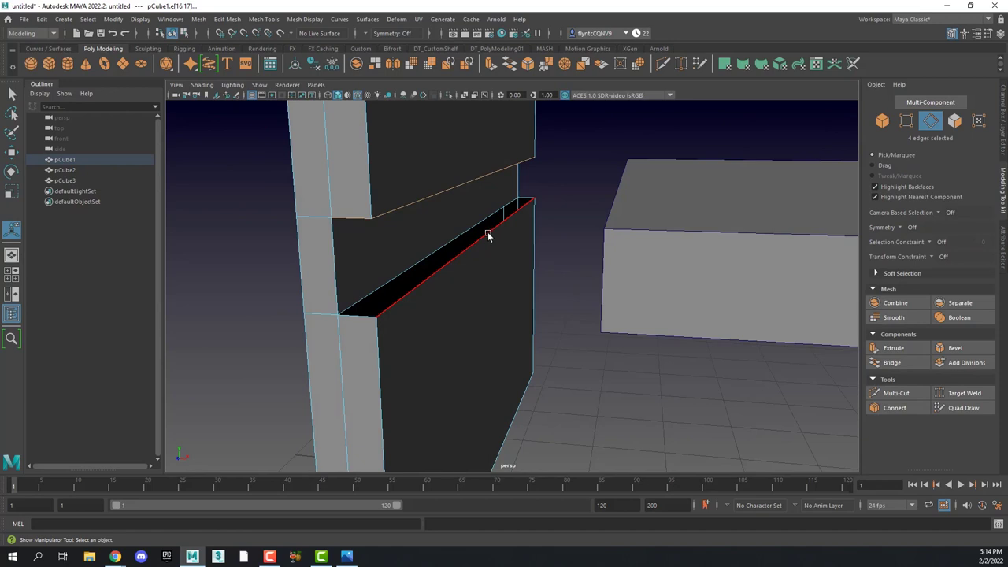
shift+double_click(489, 234)
alt+drag(503, 280, 556, 257)
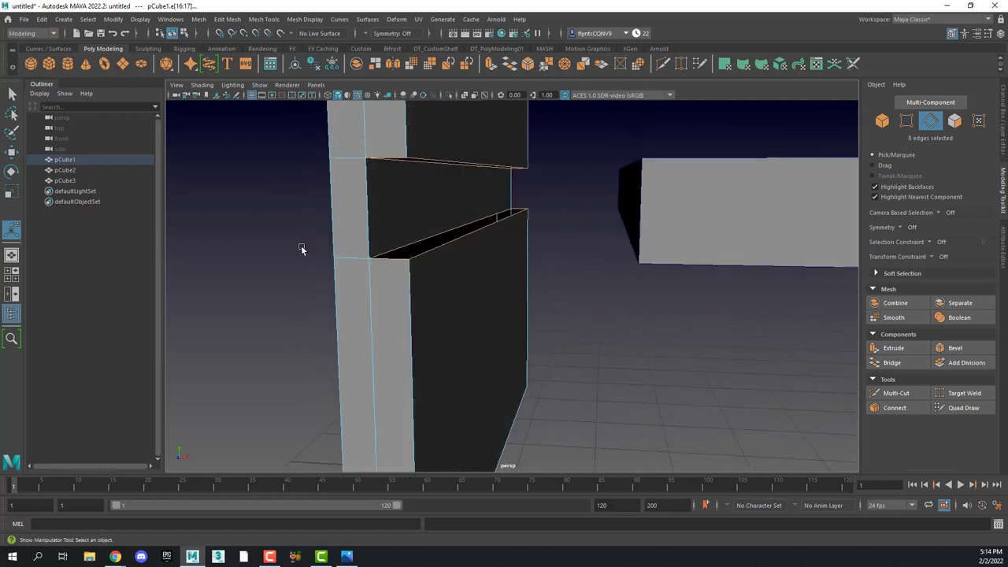
alt+drag(479, 261, 479, 260)
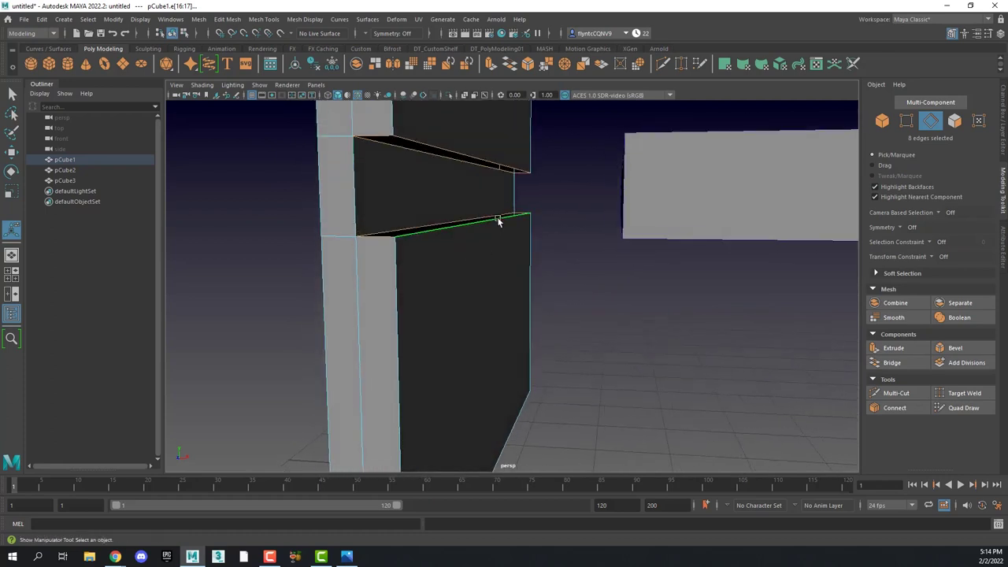
shift+right_click(477, 182)
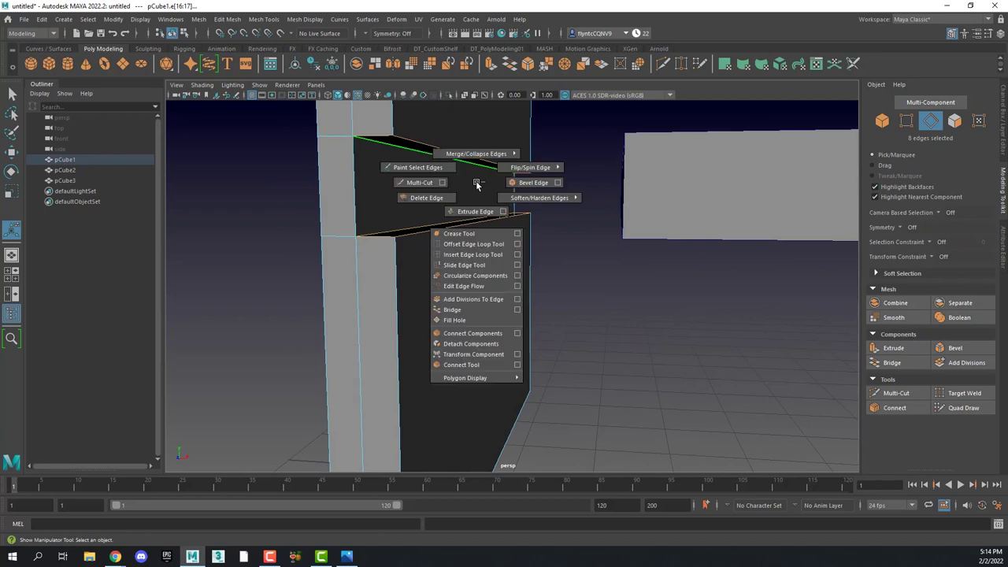
click(471, 325)
mouse_move(468, 299)
alt+mouse_down()
mouse_move(467, 286)
mouse_move(479, 293)
mouse_move(461, 310)
alt+mouse_up()
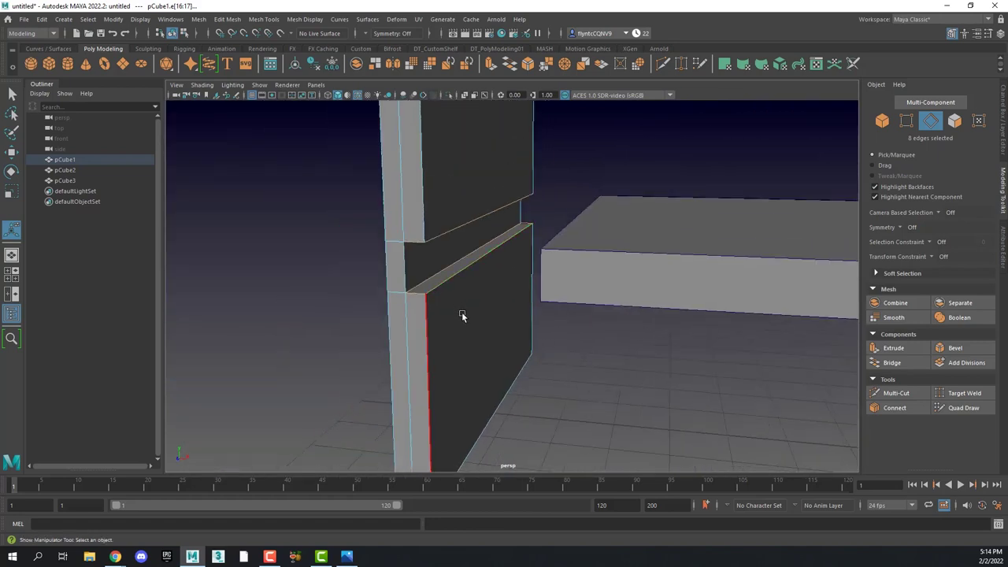
scroll(451, 203, down, 2)
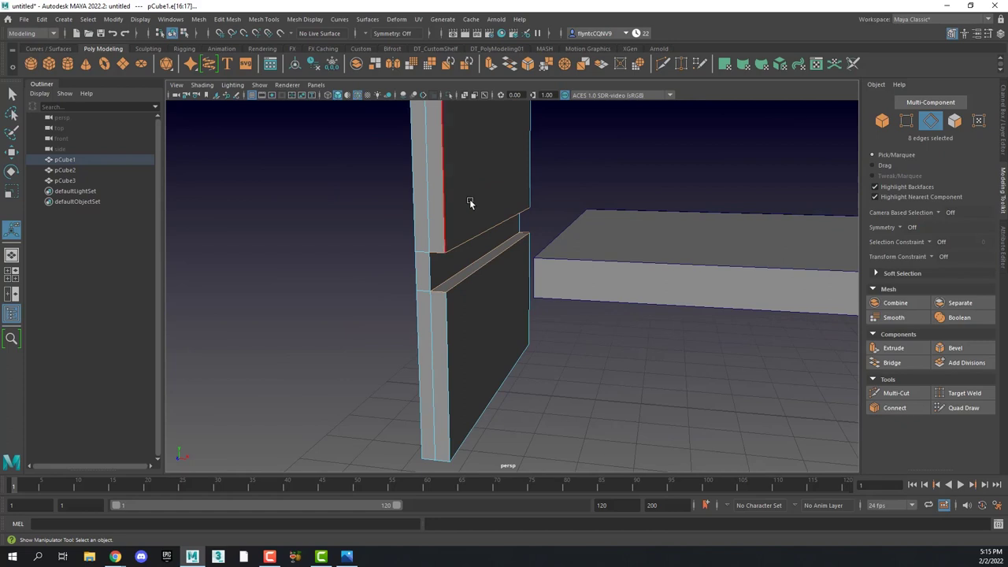
alt+right_drag(470, 190, 468, 201)
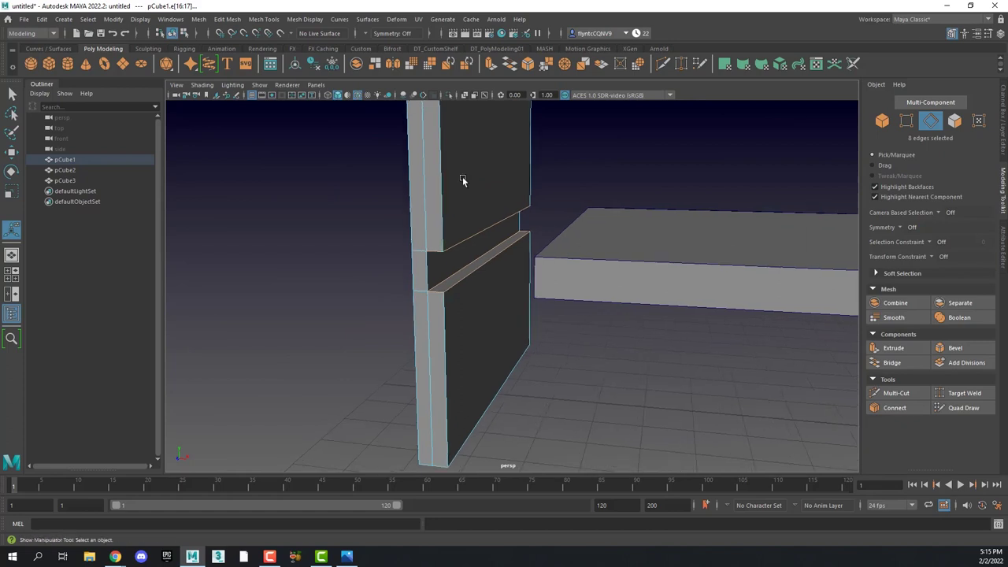
- Select the eight short thickness edges at the four outer corners of the notched panel
alt+drag(463, 179, 330, 246)
scroll(661, 272, down, 2)
right_drag(398, 234, 400, 207)
click(332, 238)
scroll(340, 243, down, 3)
scroll(381, 290, up, 6)
alt+drag(315, 283, 347, 289)
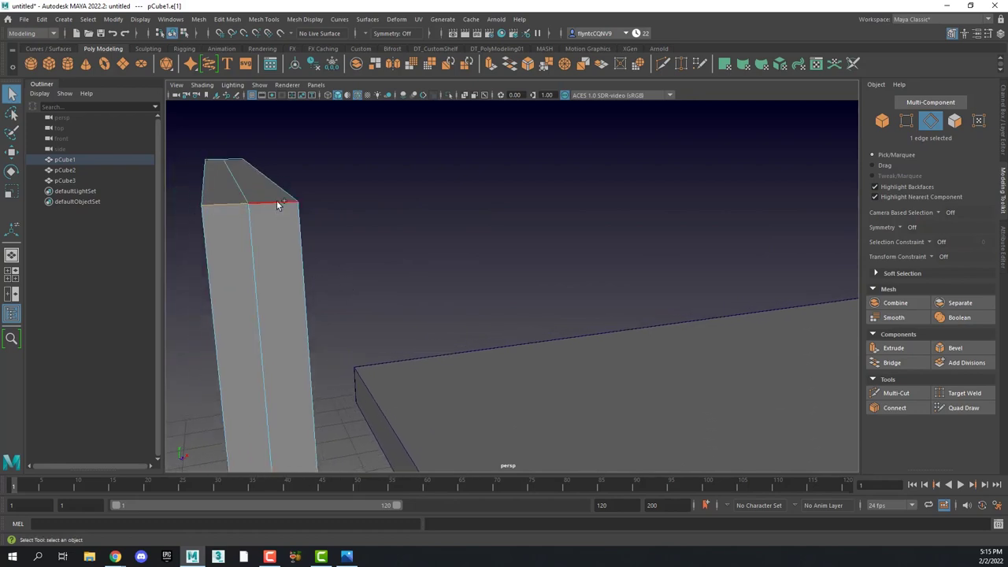
click(420, 246)
click(231, 204)
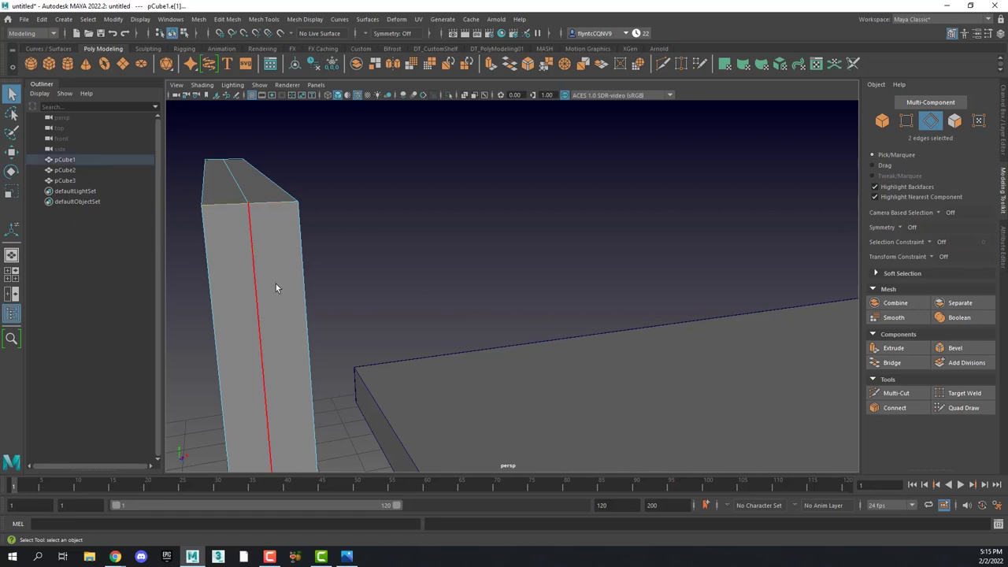
shift+click(259, 308)
alt+drag(260, 308, 445, 305)
shift+click(754, 358)
alt+drag(743, 346, 656, 297)
shift+click(732, 288)
alt+drag(732, 287, 674, 312)
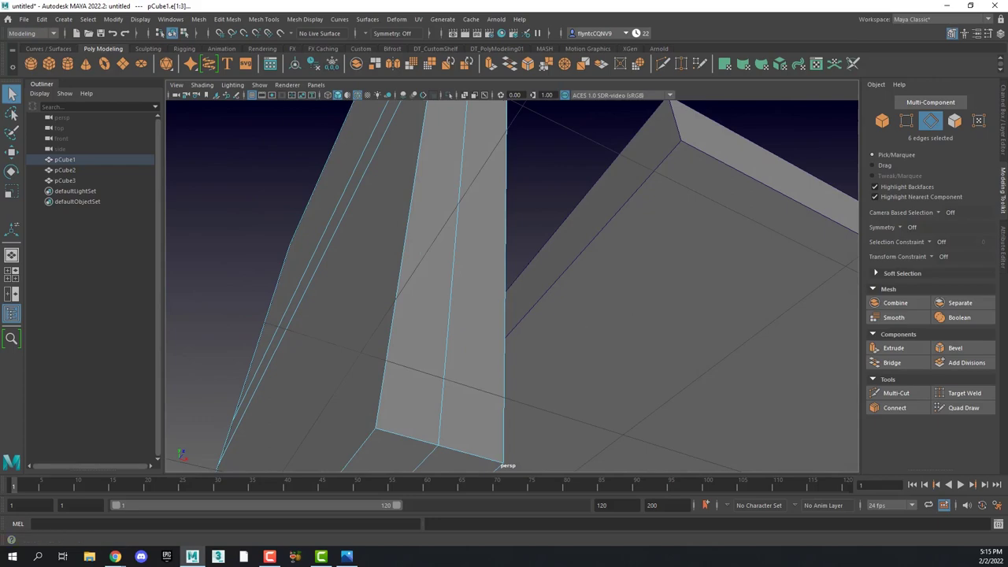
shift+click(407, 438)
- Bevel the selected corner edges with Fraction 0.3 and 10 segments to round the panel's corners
alt+drag(448, 278, 507, 320)
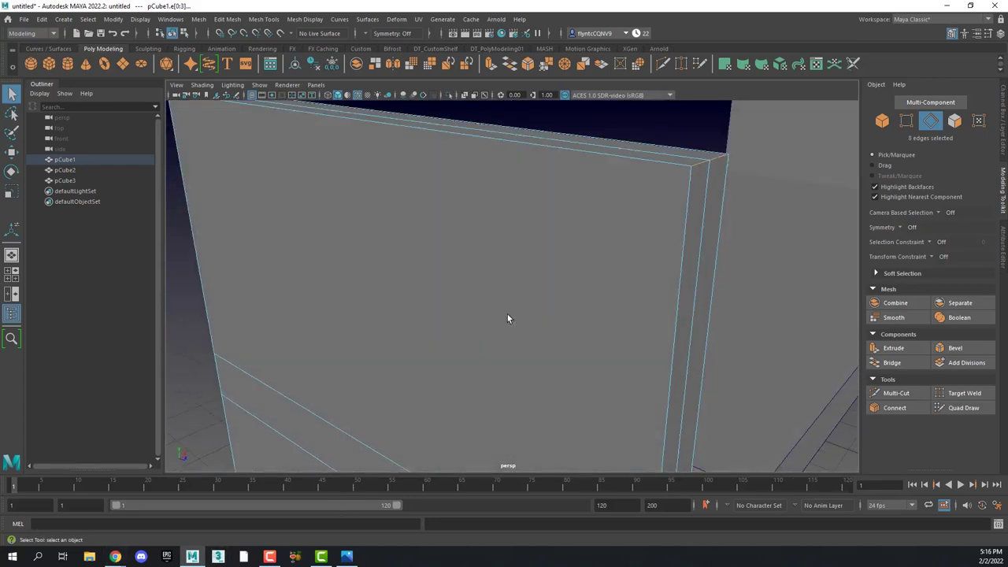
scroll(507, 319, down, 4)
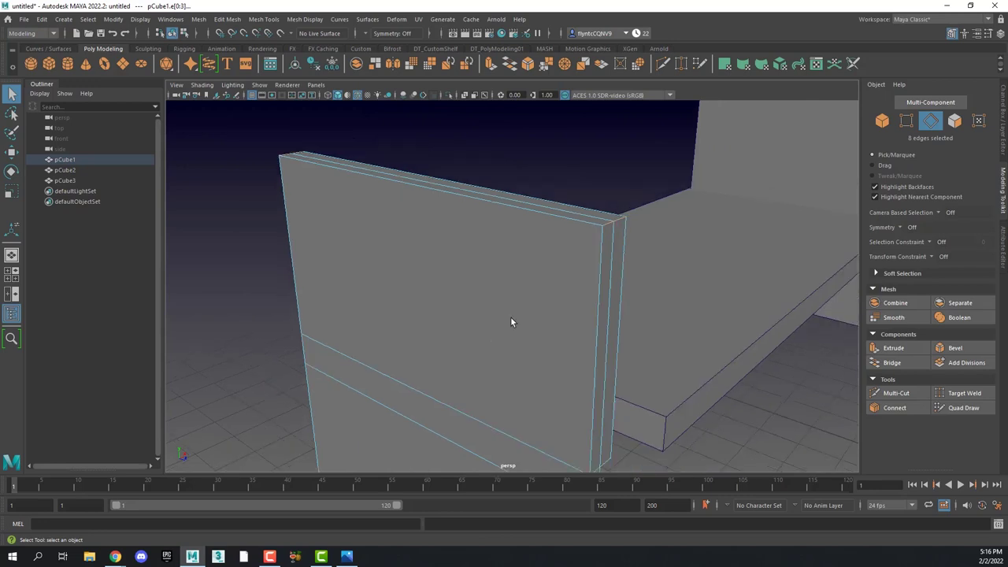
alt+middle_drag(510, 316, 454, 239)
alt+right_drag(486, 271, 489, 304)
alt+middle_drag(489, 304, 490, 287)
alt+drag(490, 291, 480, 207)
shift+right_drag(529, 209, 572, 211)
alt+drag(573, 211, 583, 244)
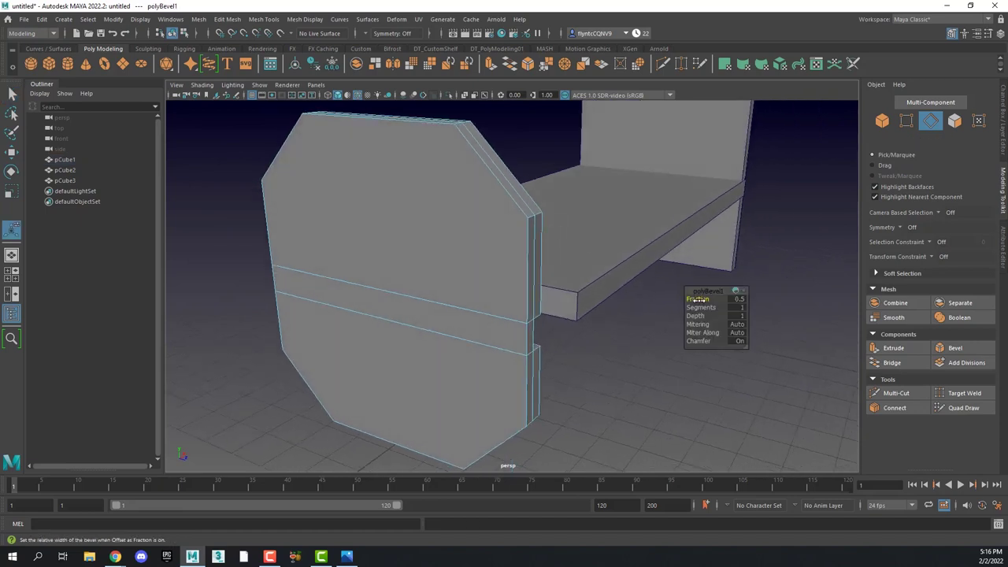
drag(698, 300, 697, 299)
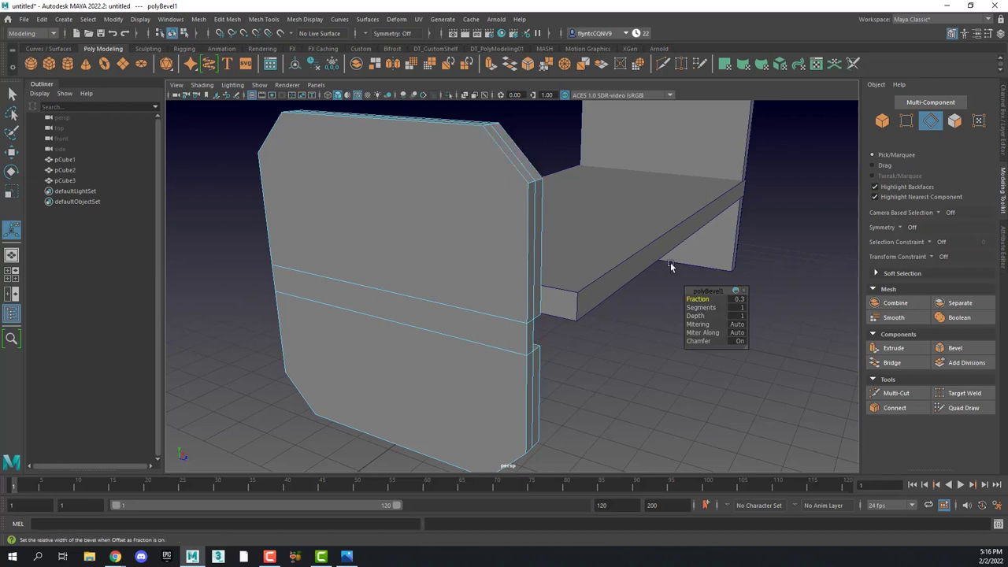
drag(690, 307, 740, 309)
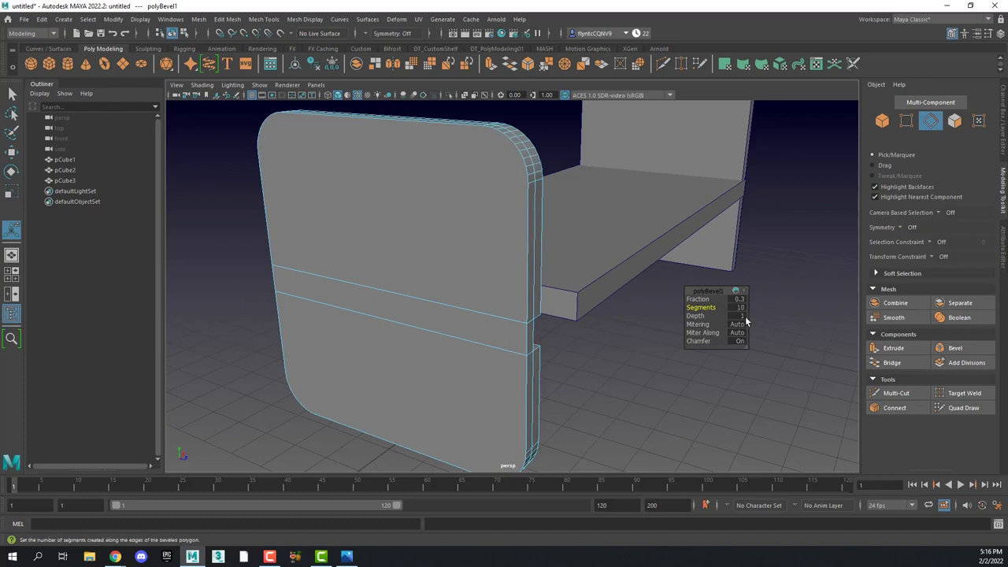
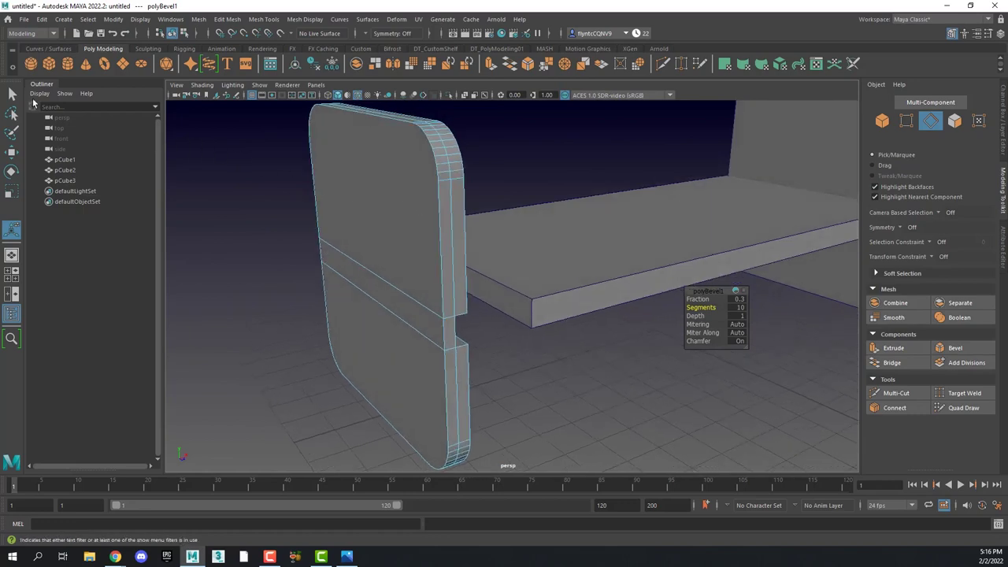
- Try to select the outline of the panel's outer face as an edge loop
key(q)
double_click(438, 201)
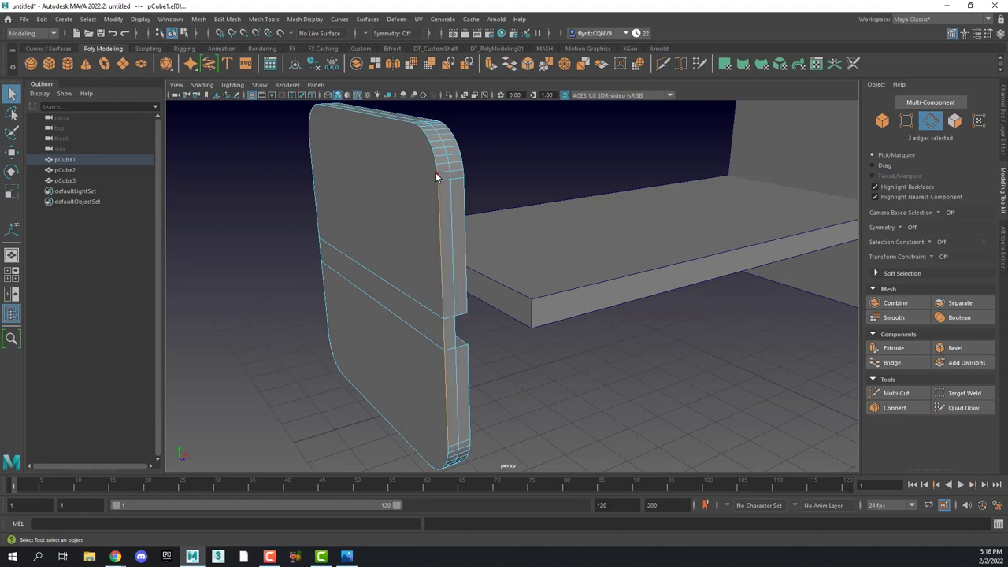
click(399, 121)
mouse_move(437, 166)
alt+mouse_down()
mouse_move(460, 178)
mouse_move(444, 178)
mouse_move(433, 156)
alt+mouse_up()
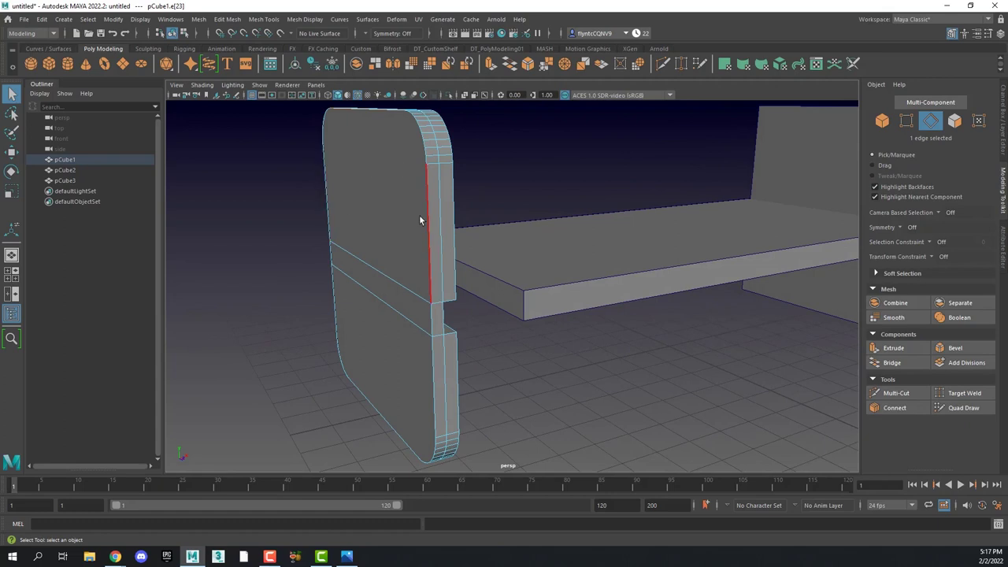
alt+drag(419, 214, 412, 219)
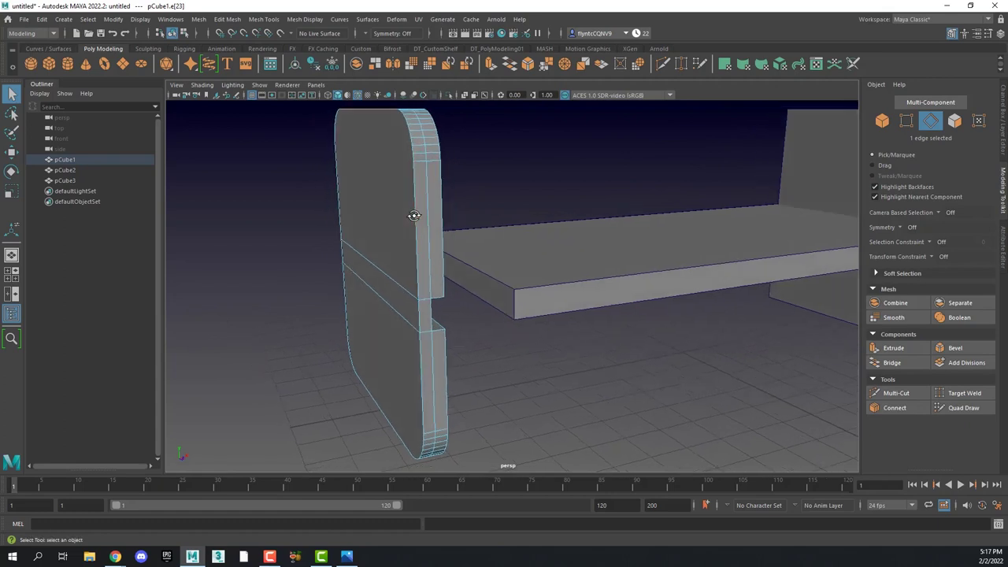
- In the front view, select only the edges of the panel's outer face, excluding those running through its thickness
key(space)
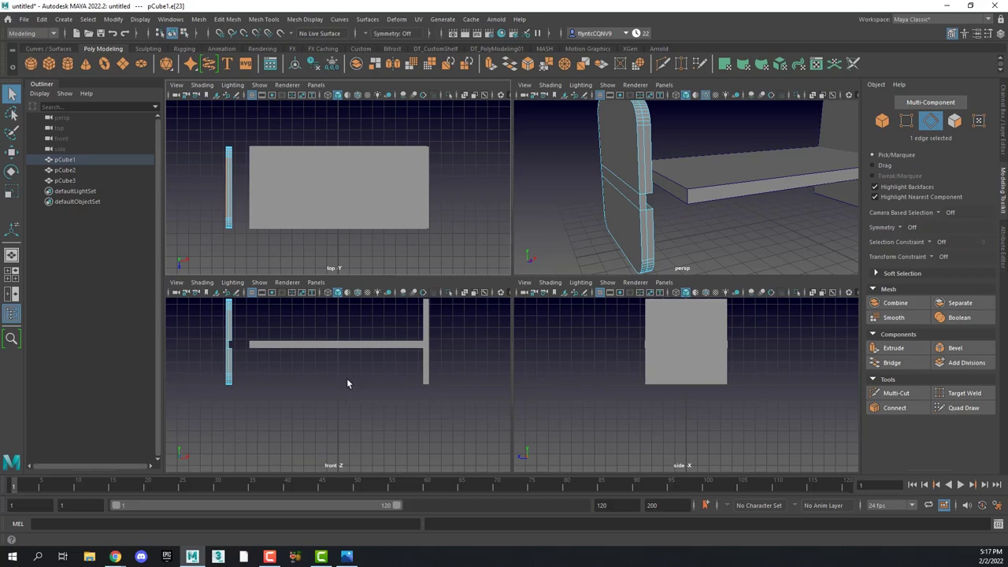
key(space)
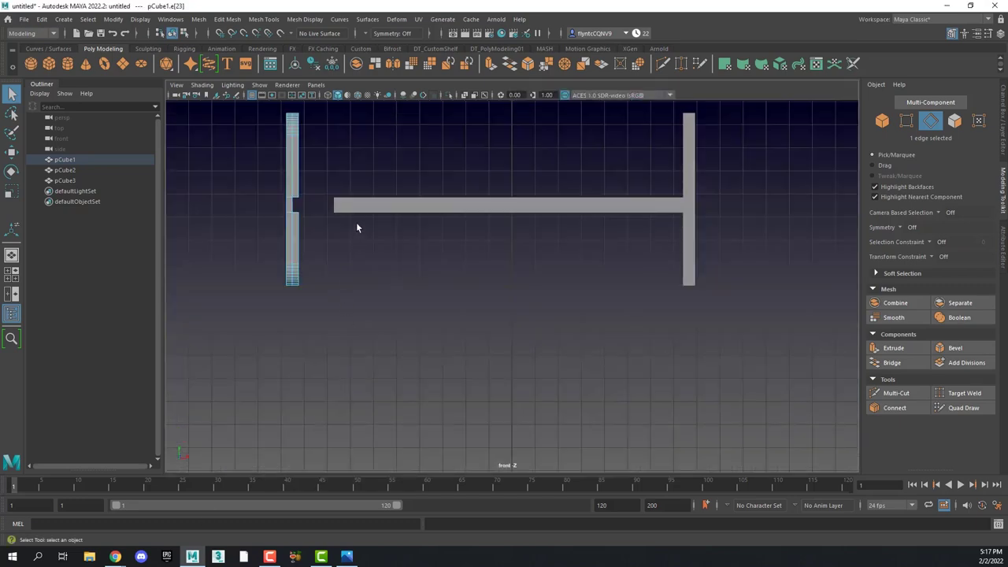
alt+middle_drag(356, 222, 421, 342)
alt+right_drag(421, 342, 400, 329)
scroll(400, 326, up, 8)
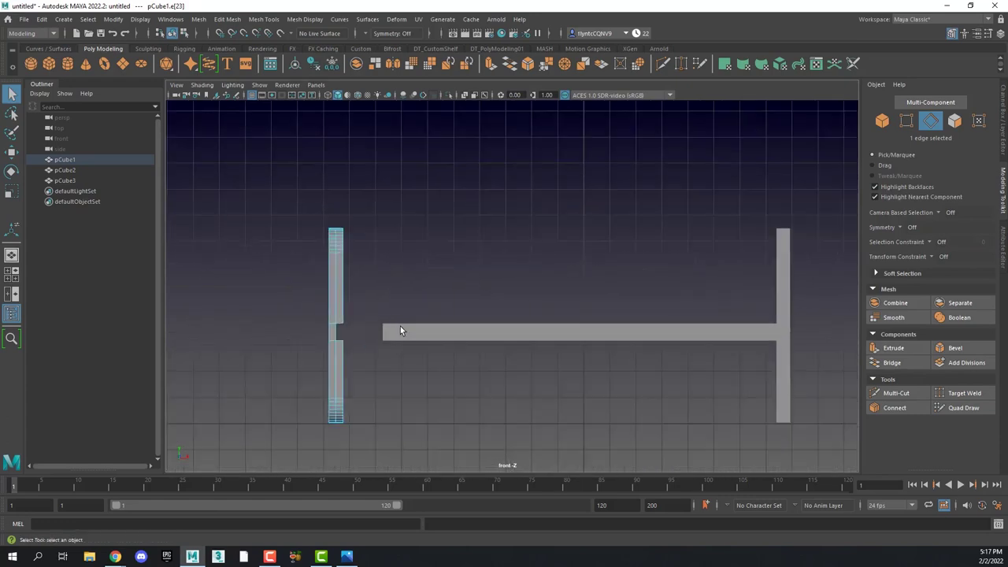
alt+middle_drag(391, 326, 541, 254)
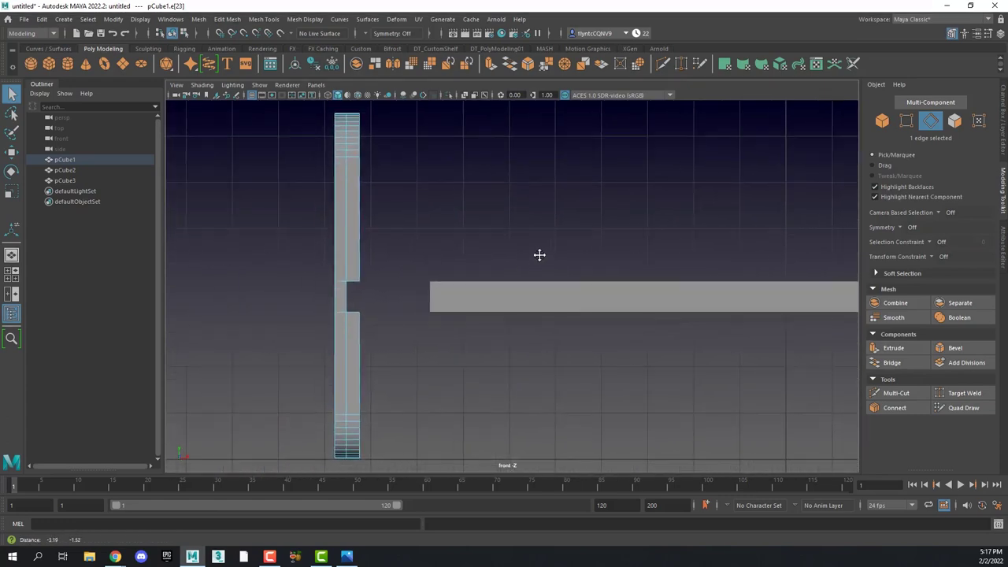
right_click(511, 192)
drag(310, 105, 340, 471)
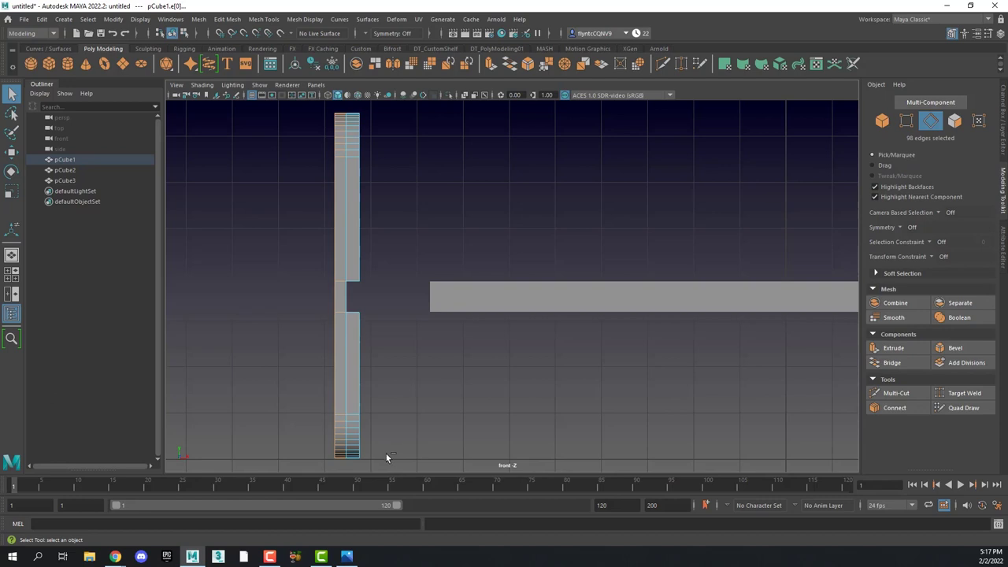
drag(389, 464, 339, 108)
- Return to the perspective view and deselect the two horizontal edges crossing the outer face, keeping only its outline
key(space)
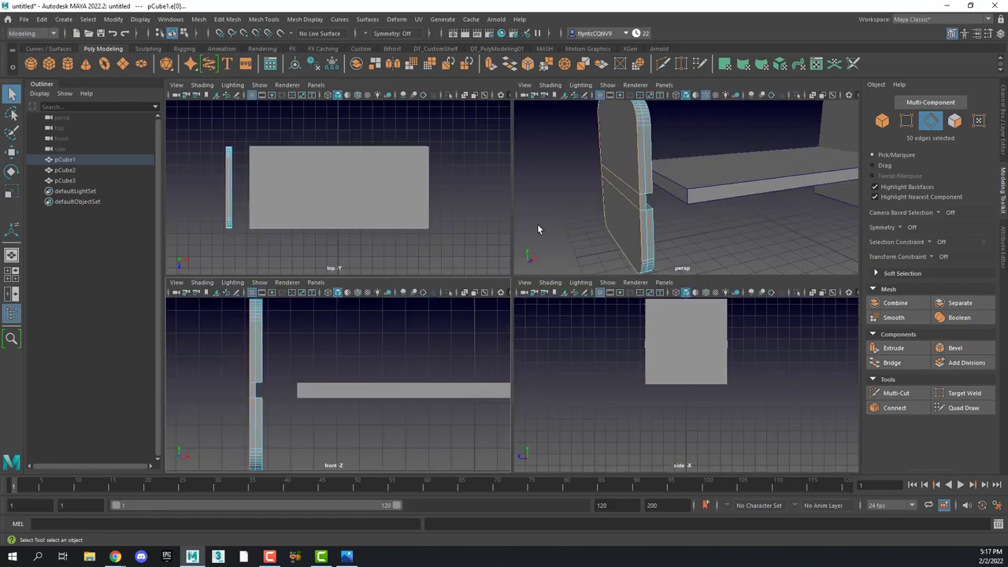
alt+drag(566, 190, 588, 193)
key(space)
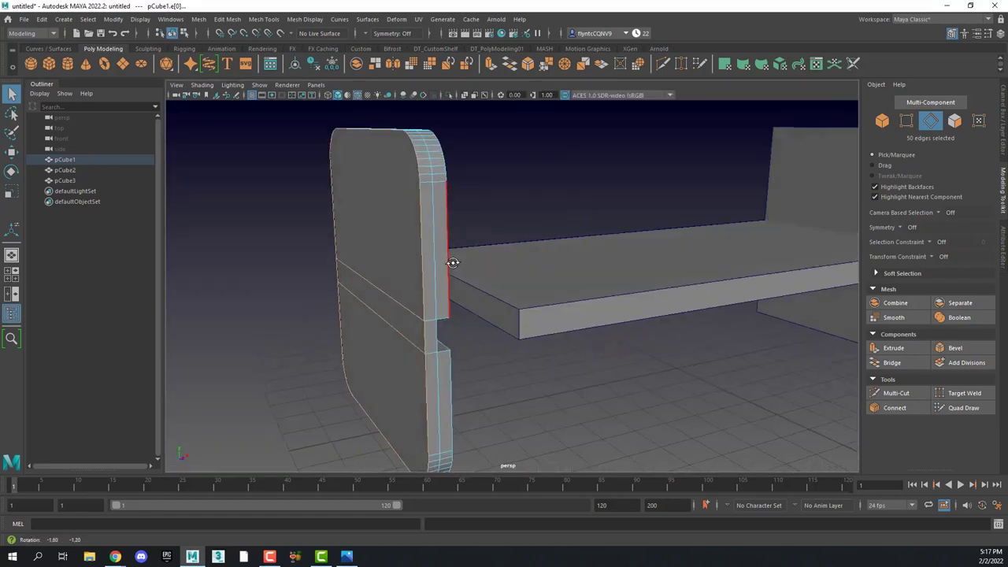
scroll(450, 268, up, 3)
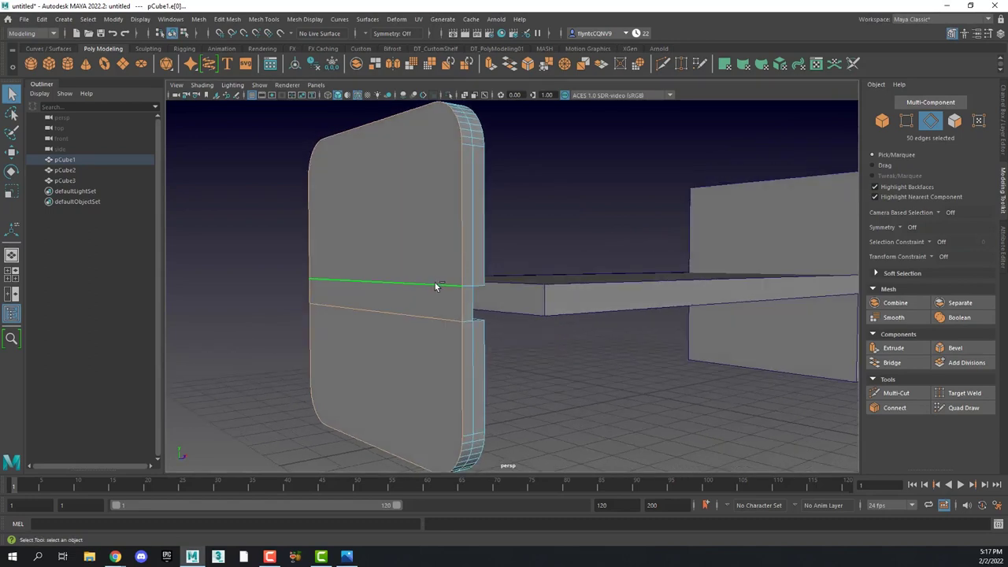
ctrl+click(434, 314)
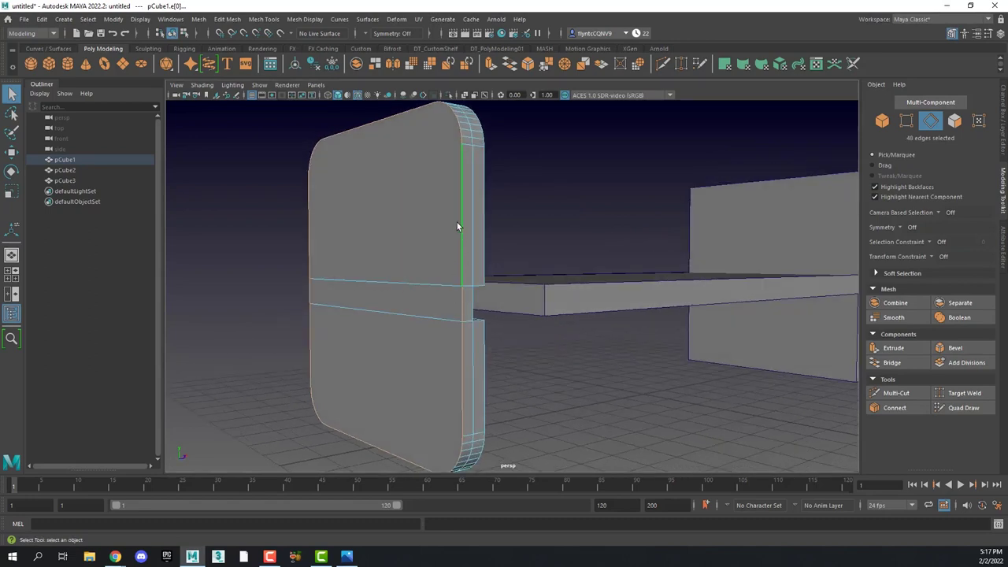
- Bevel the outline of the panel's outer face with Fraction 0.3 and 4 segments
alt+drag(456, 219, 483, 209)
shift+right_drag(484, 209, 541, 209)
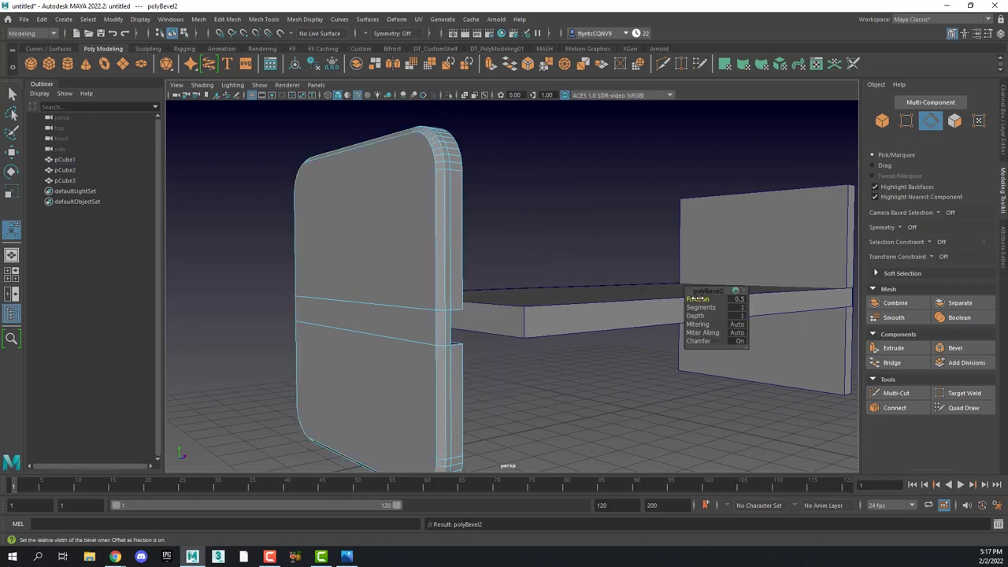
drag(700, 299, 719, 307)
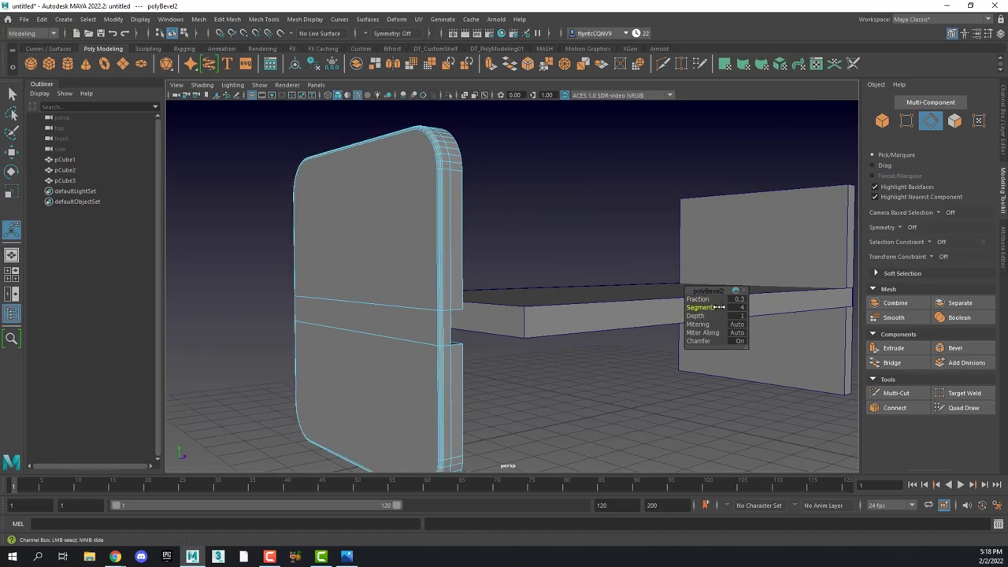
- In the front view, select only the edges of the panel's inner face on both sides of the notch
alt+drag(648, 248, 461, 207)
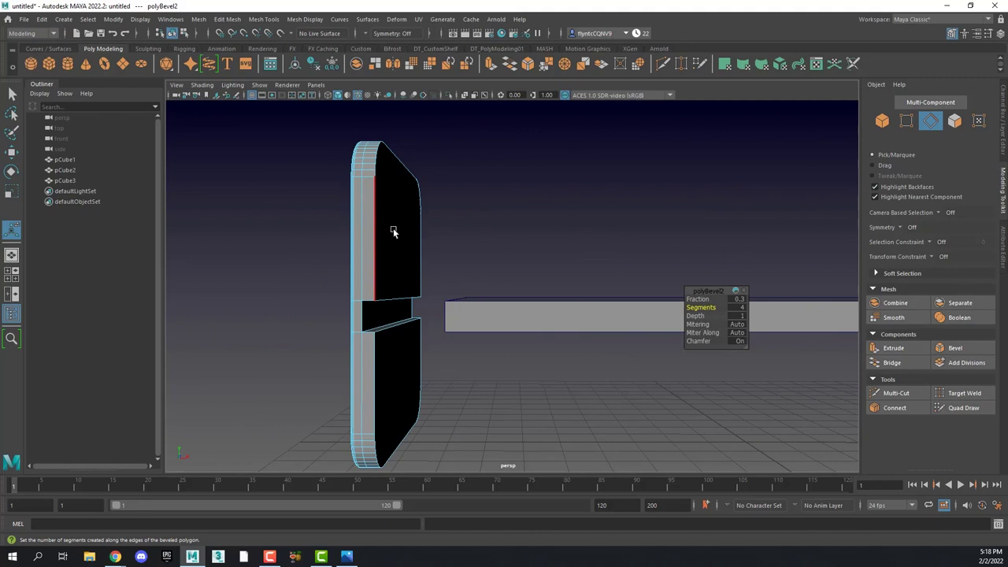
key(space)
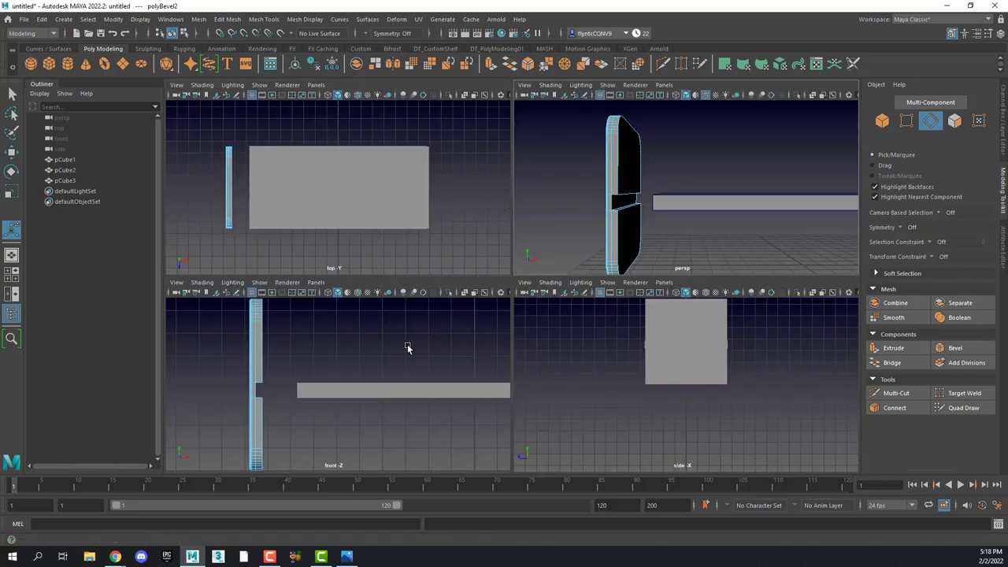
key(space)
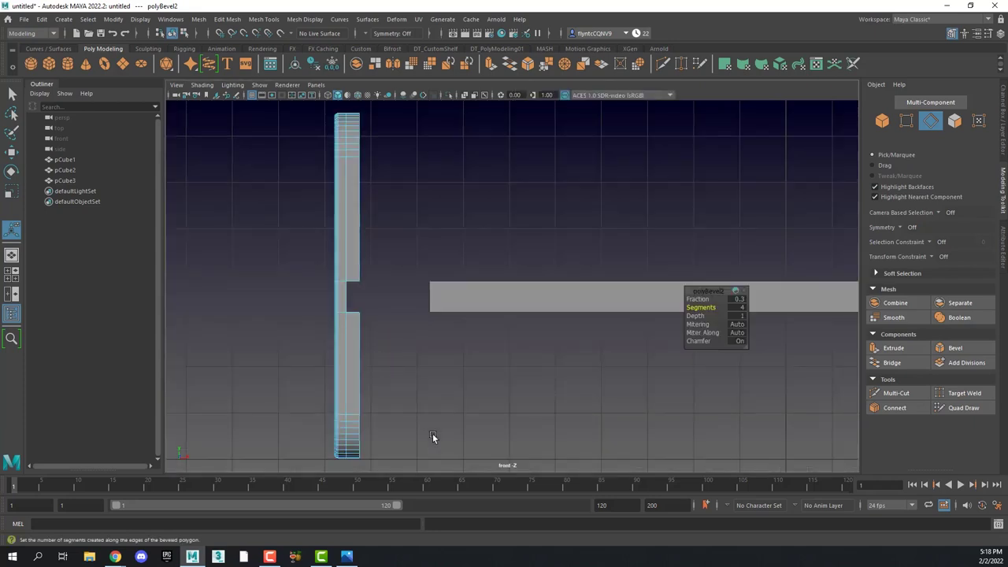
drag(464, 463, 352, 109)
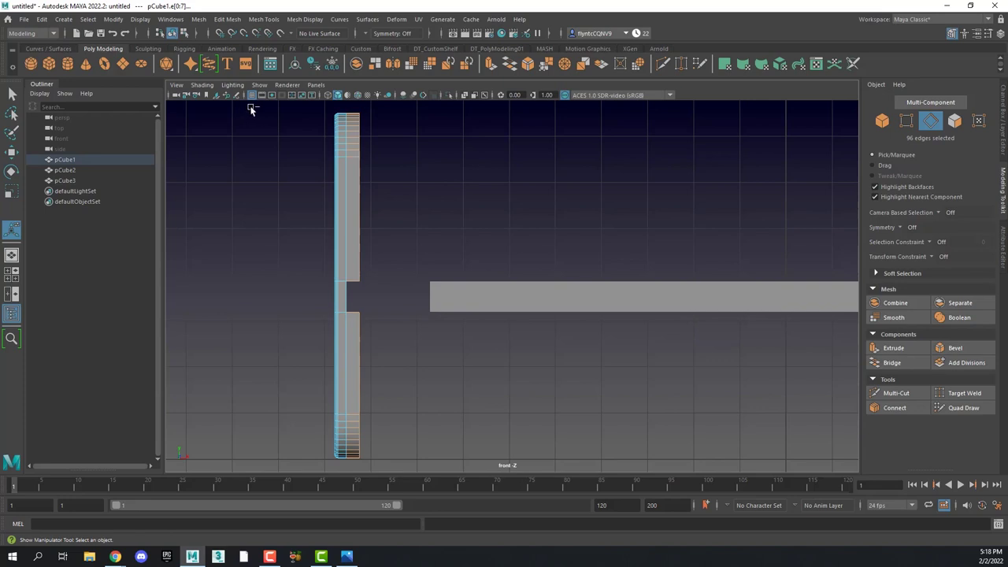
drag(253, 112, 350, 469)
key(space)
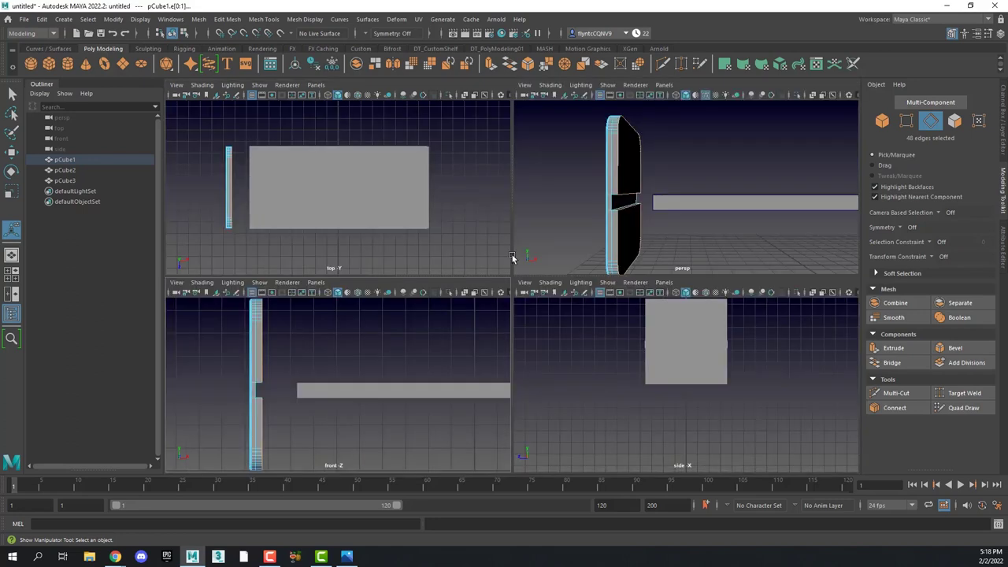
- In the perspective view, add the three edges outlining the notch on one side of the panel to the edge selection
key(space)
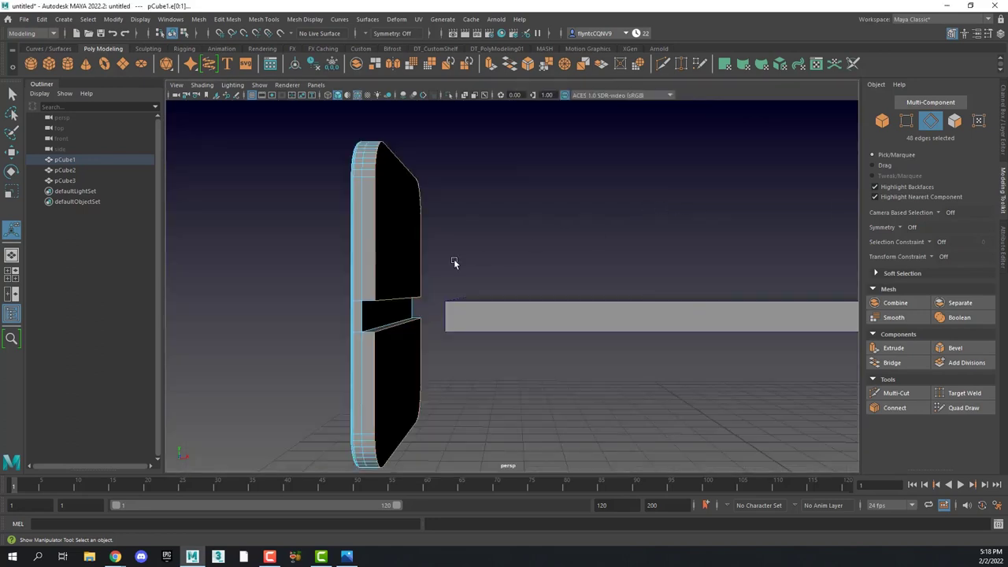
scroll(362, 312, down, 3)
scroll(372, 306, up, 8)
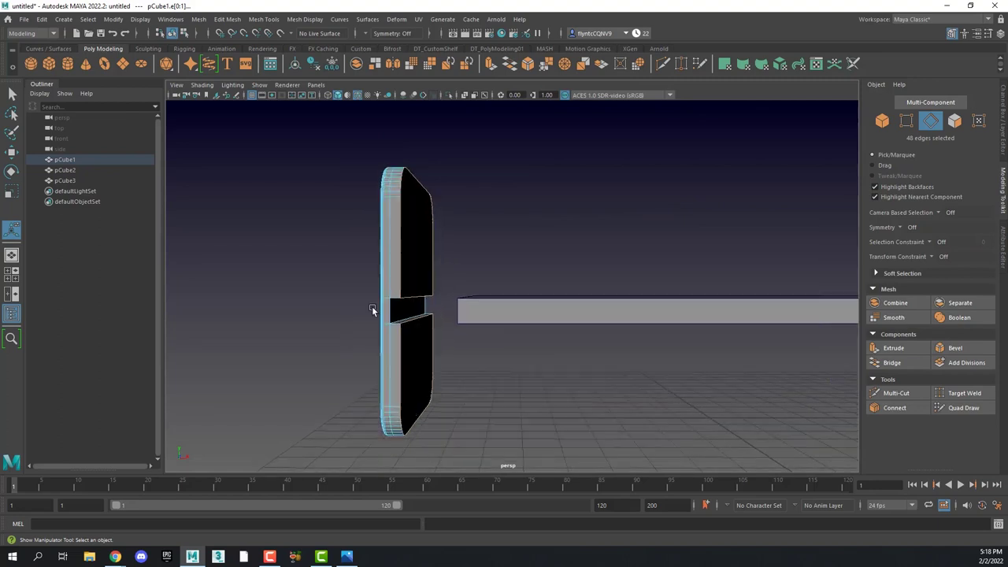
alt+drag(306, 324, 334, 273)
shift+click(305, 252)
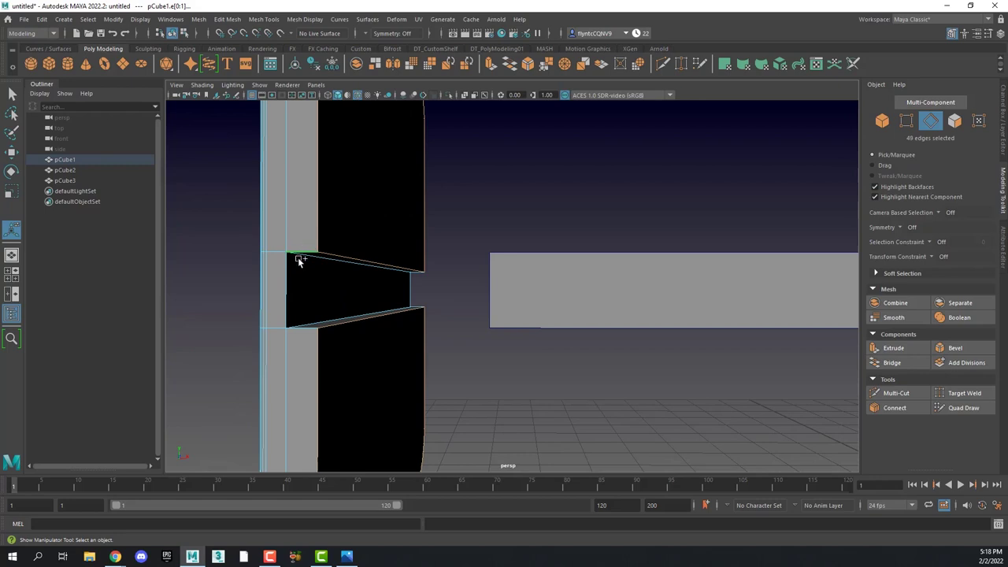
shift+click(287, 274)
shift+click(304, 329)
- Add the matching upper, vertical and lower notch edges on the panel's opposite side to the selection
alt+drag(370, 256, 398, 287)
scroll(400, 287, down, 5)
scroll(594, 315, up, 3)
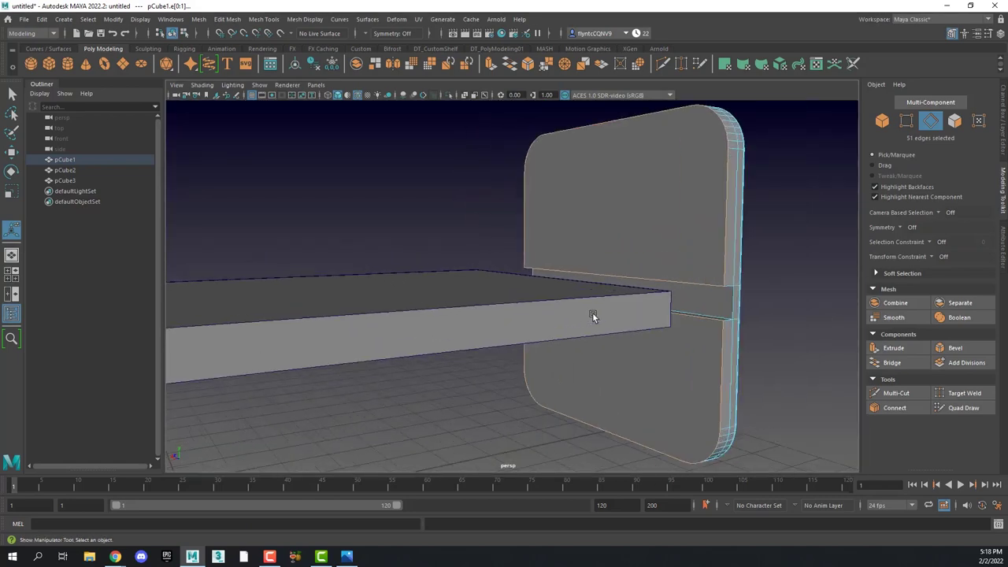
alt+middle_drag(648, 321, 428, 334)
mouse_move(427, 334)
alt+mouse_down()
mouse_move(451, 329)
mouse_move(430, 334)
alt+mouse_up()
shift+click(424, 327)
shift+click(438, 341)
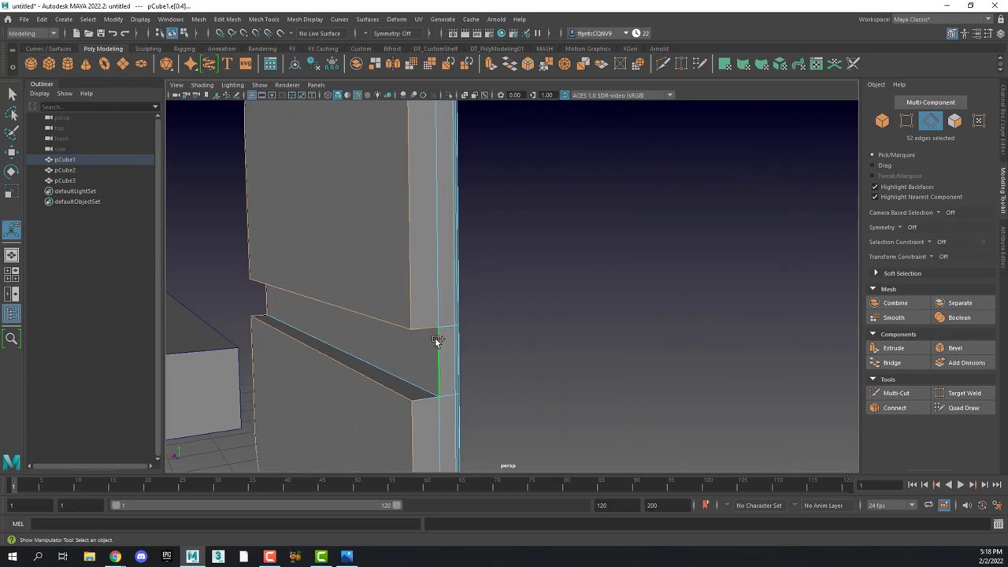
shift+click(425, 399)
shift+click(425, 400)
- Bevel the selected inner-face and notch edges, reducing the Fraction to a narrow bevel
alt+drag(425, 400, 598, 373)
alt+drag(539, 294, 564, 310)
shift+right_drag(585, 227, 636, 228)
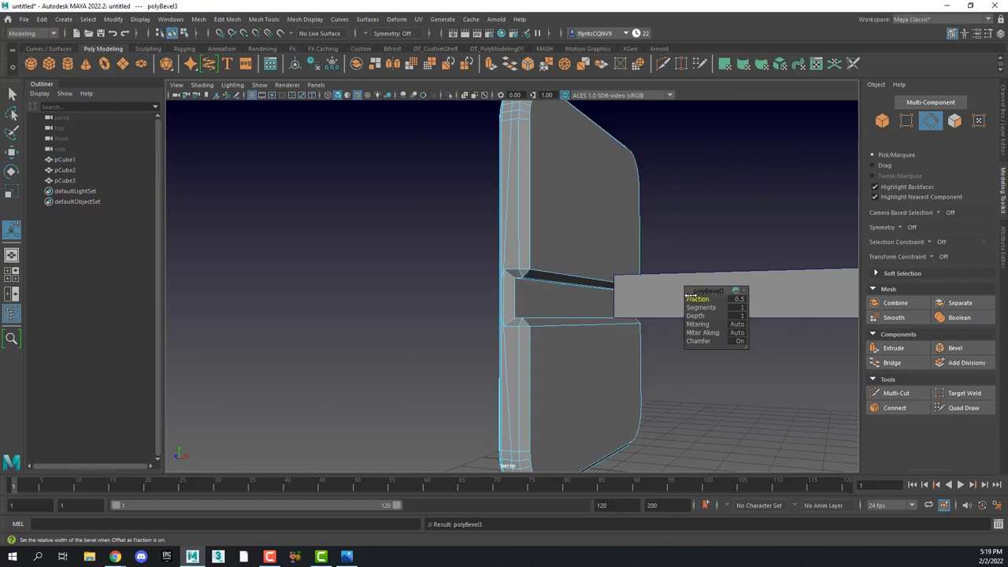
drag(702, 300, 707, 308)
alt+drag(547, 255, 635, 276)
key(q)
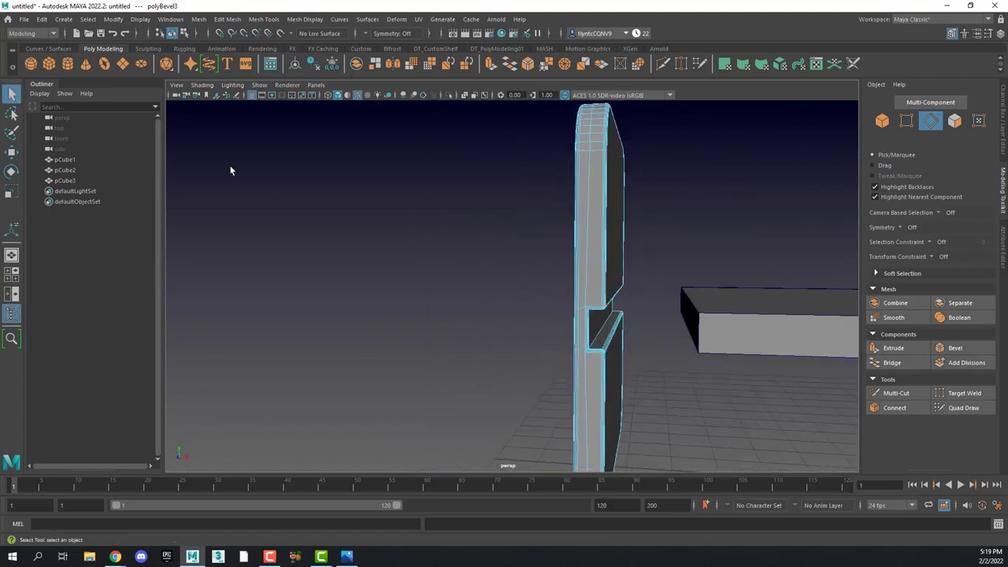
- Return the notched panel to object mode and move it along X to about -7.73 so its notch receives the slab's end
right_drag(589, 202, 633, 198)
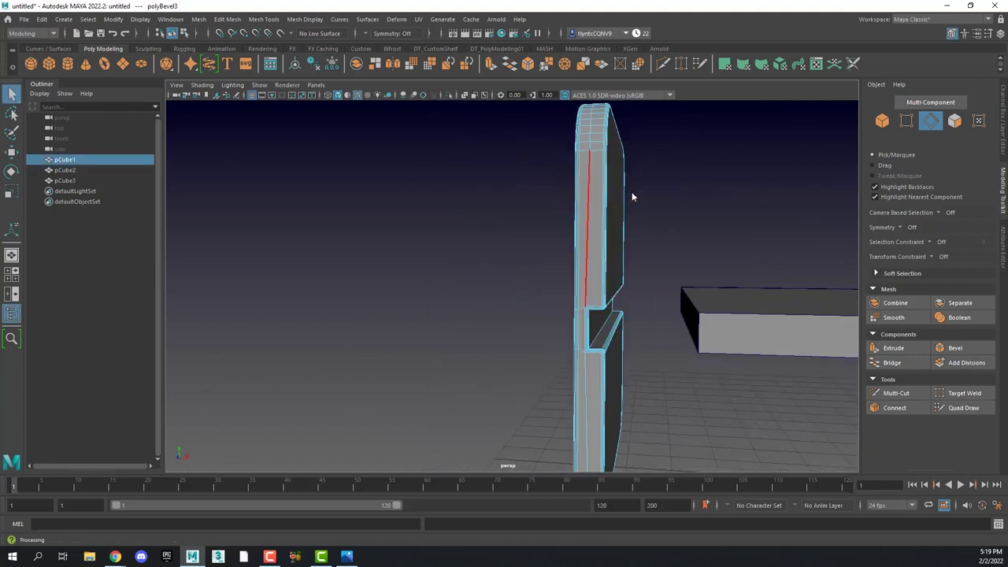
click(11, 151)
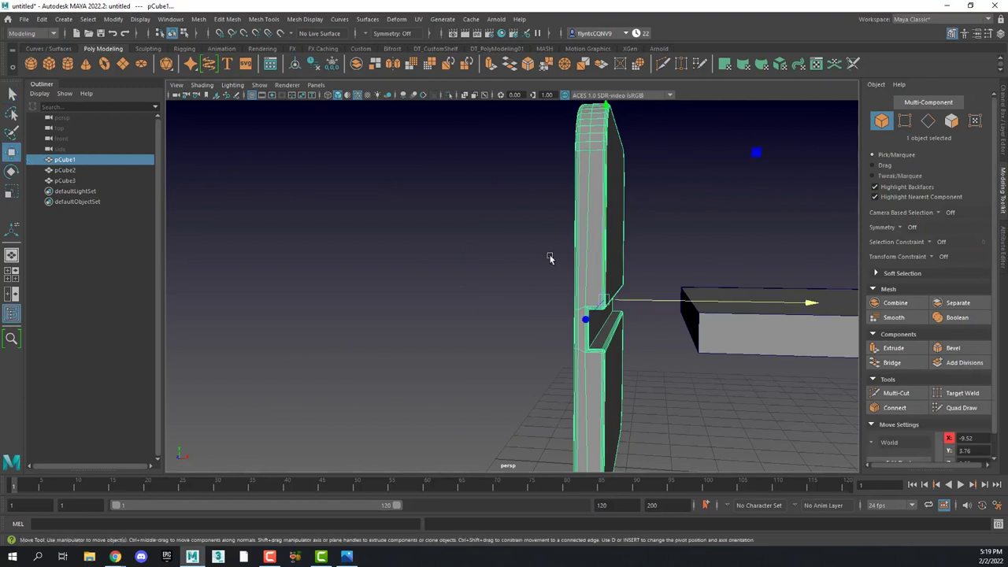
drag(734, 300, 820, 292)
scroll(789, 335, up, 3)
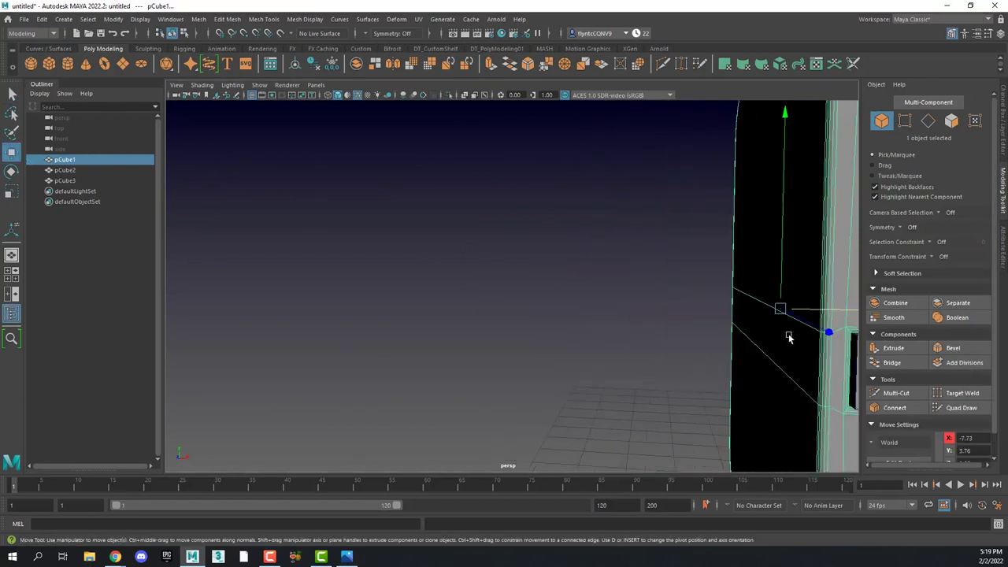
scroll(788, 334, down, 5)
alt+drag(788, 333, 431, 292)
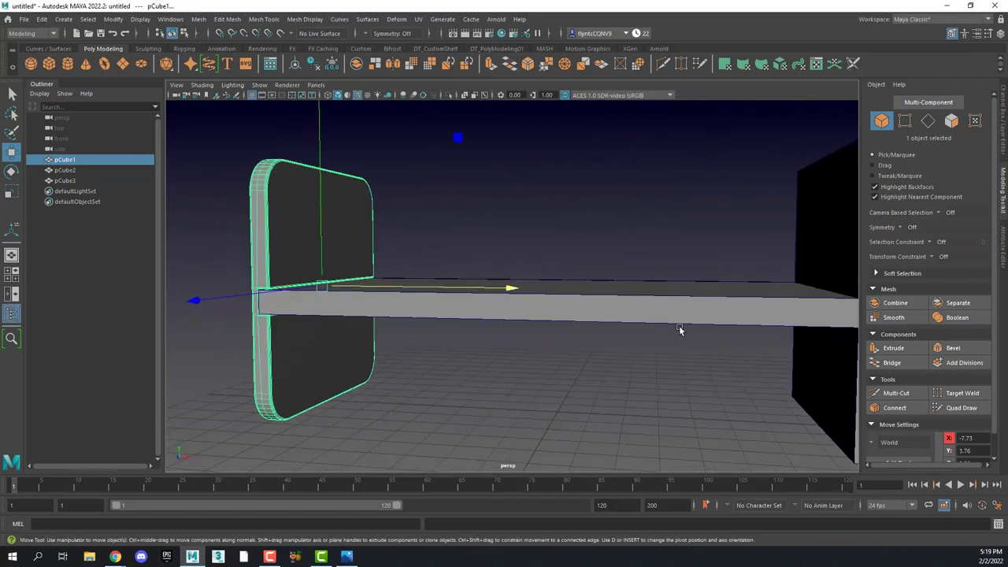
- Delete the plain panel at the slab's other end and replace it with a copy of the notched panel at about X 7.72
click(840, 237)
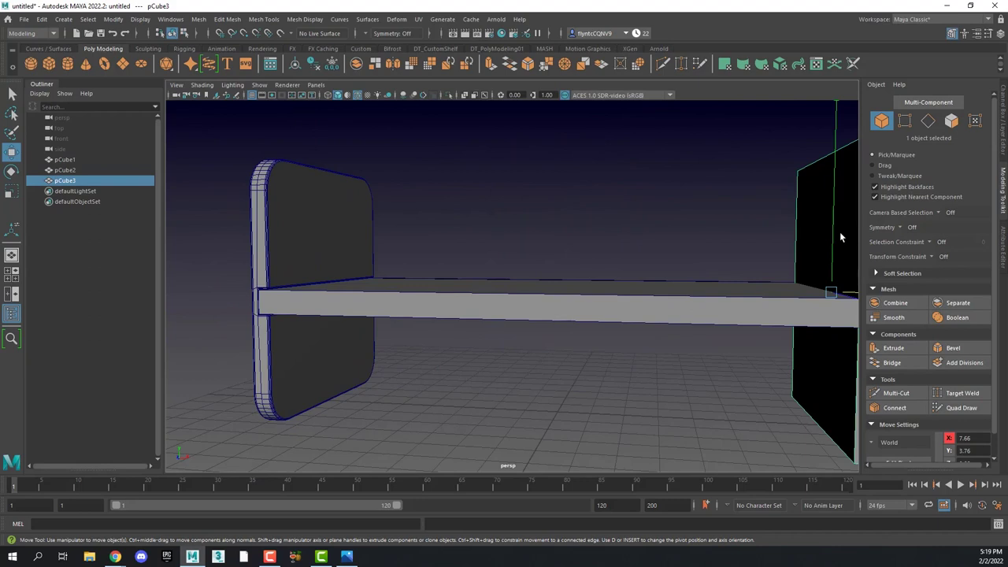
key(Delete)
click(325, 238)
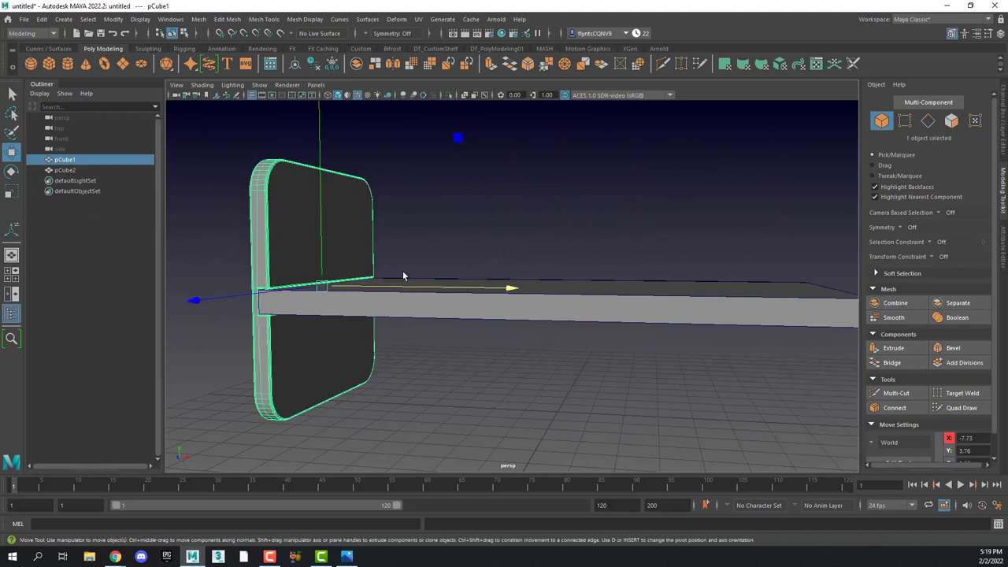
shift+drag(421, 291, 919, 322)
alt+middle_drag(796, 350, 717, 347)
alt+drag(718, 349, 663, 331)
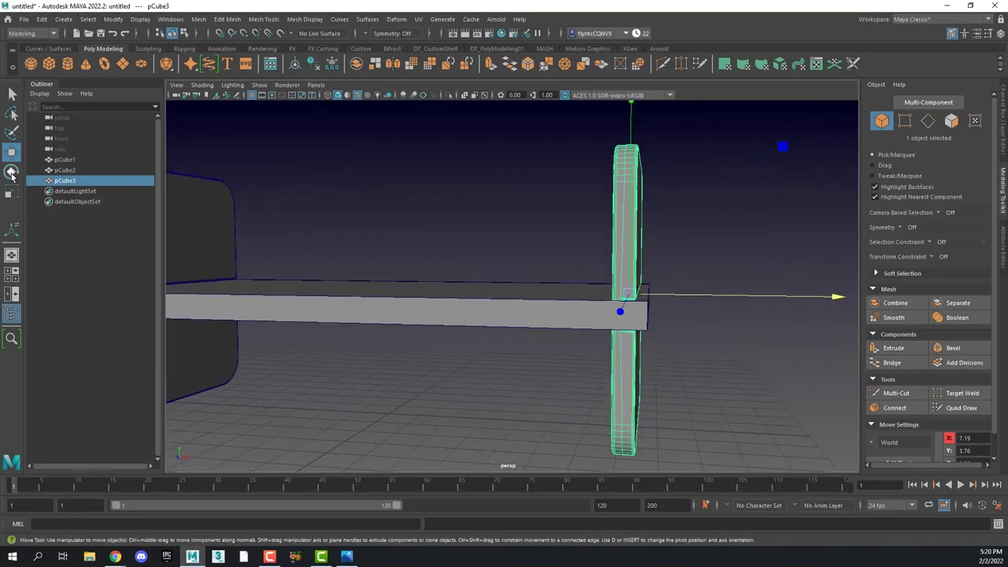
drag(681, 293, 699, 298)
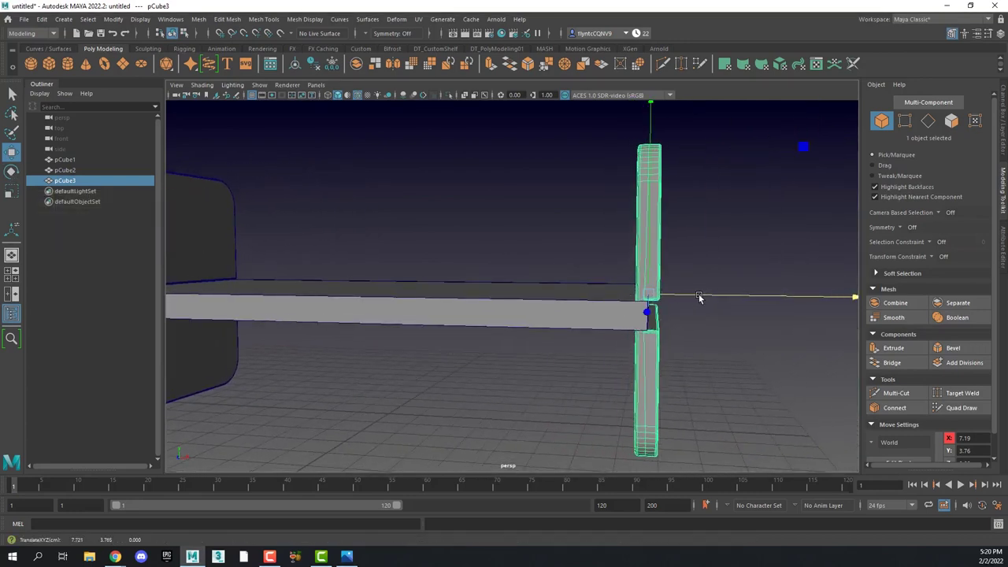
- Try to rotate the copied panel by -15 degrees about its vertical axis
click(11, 171)
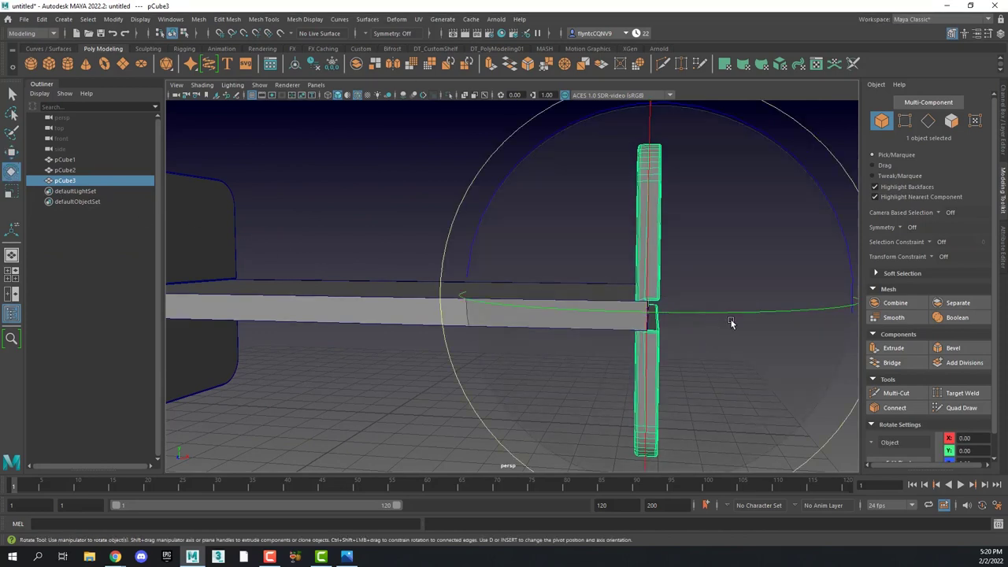
drag(736, 315, 714, 313)
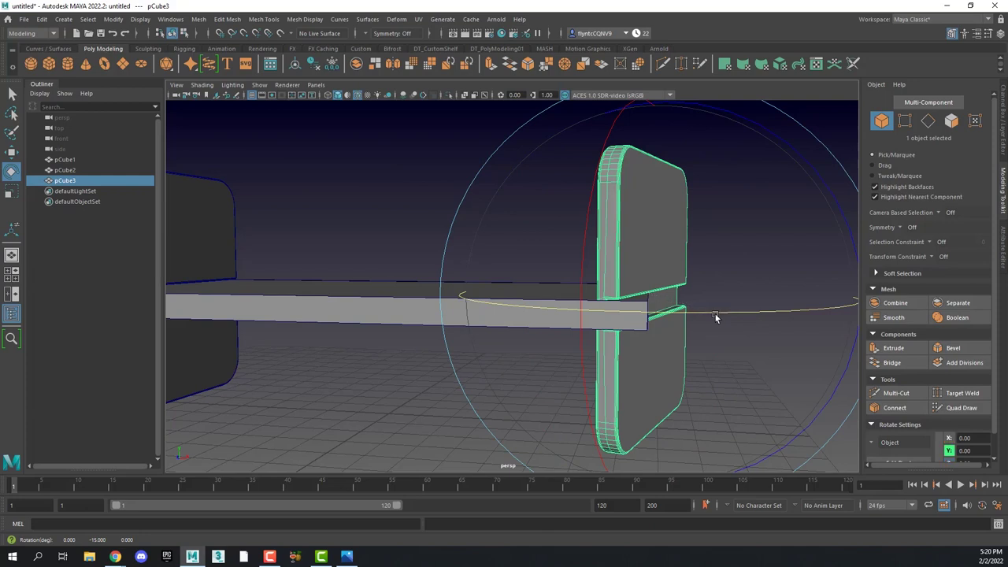
key(ctrl+z)
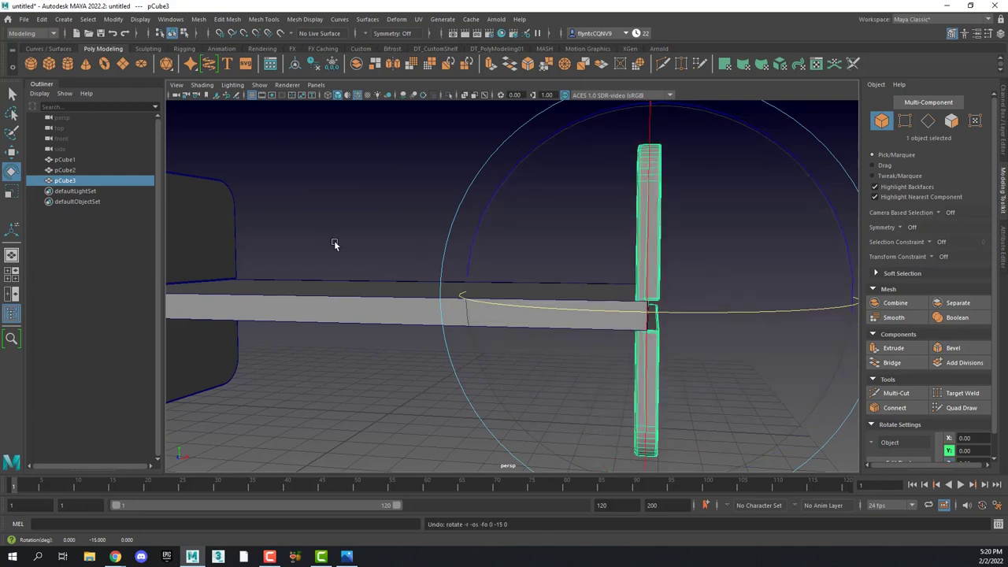
- Set the Rotate tool's Step Snap to Relative and dock the tool settings beside the Outliner
double_click(12, 174)
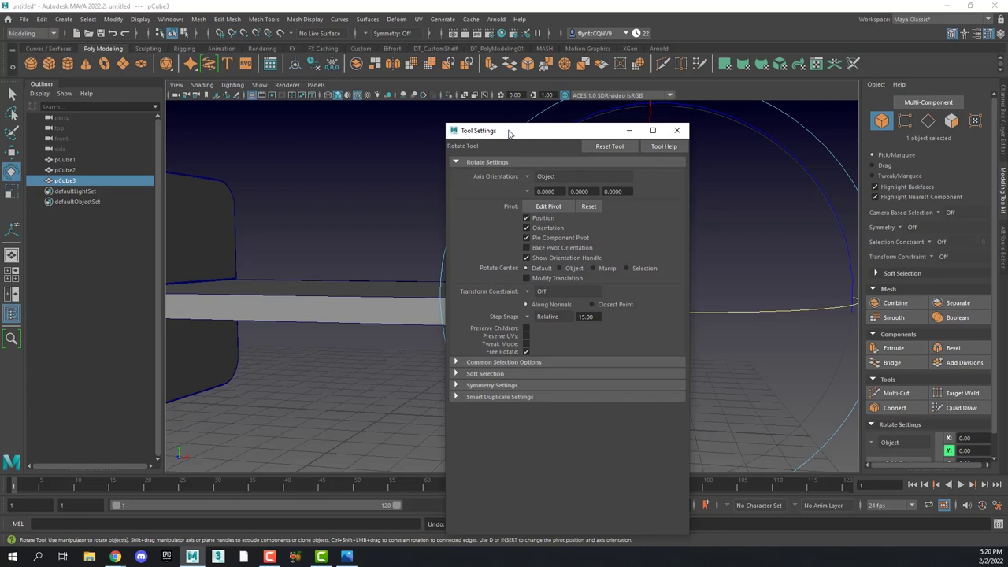
drag(508, 132, 384, 118)
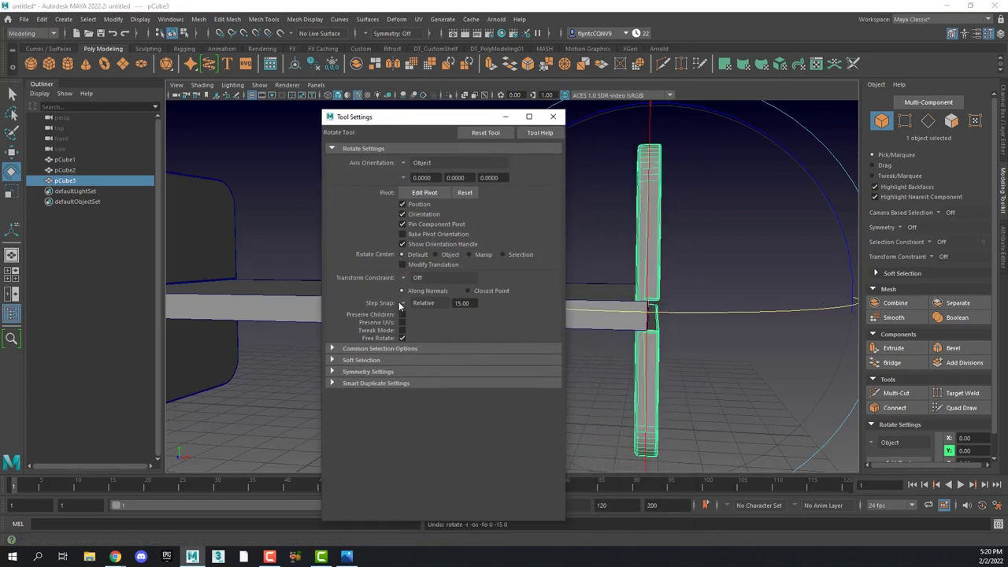
click(402, 303)
click(429, 317)
drag(398, 117, 90, 85)
click(37, 84)
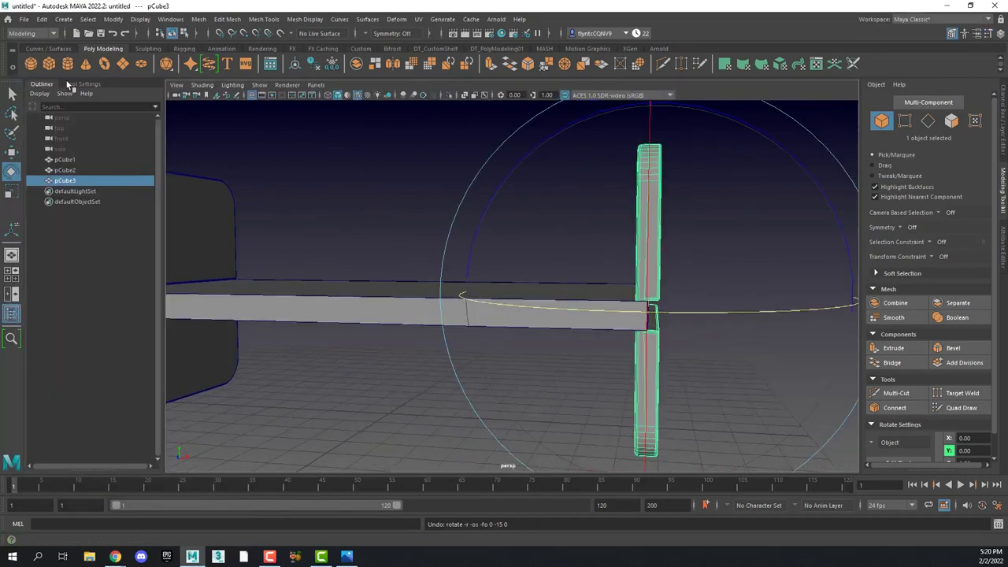
- Return to the Outliner and try a free rotation of the copied panel
click(73, 84)
click(42, 83)
click(72, 83)
click(47, 82)
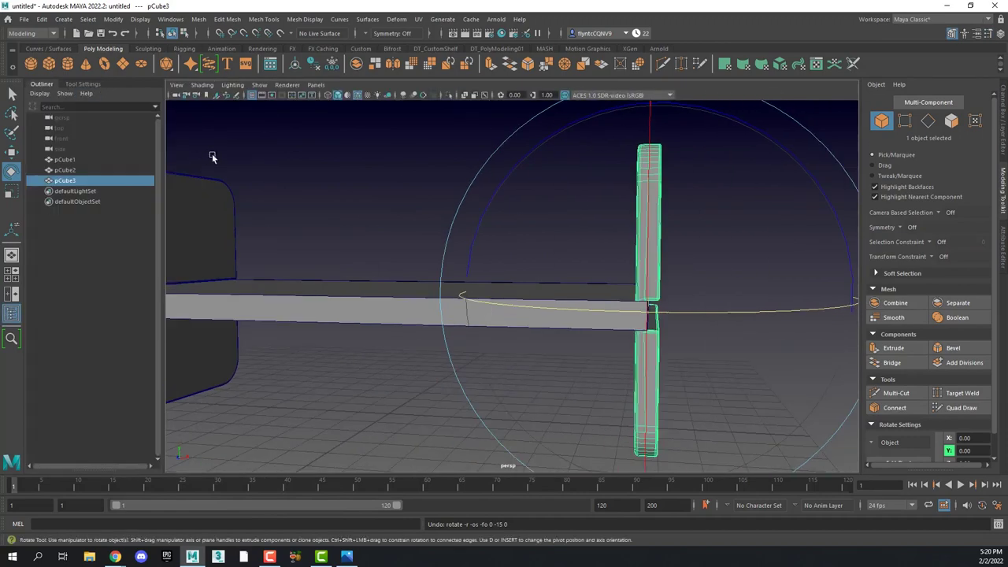
drag(744, 317, 756, 316)
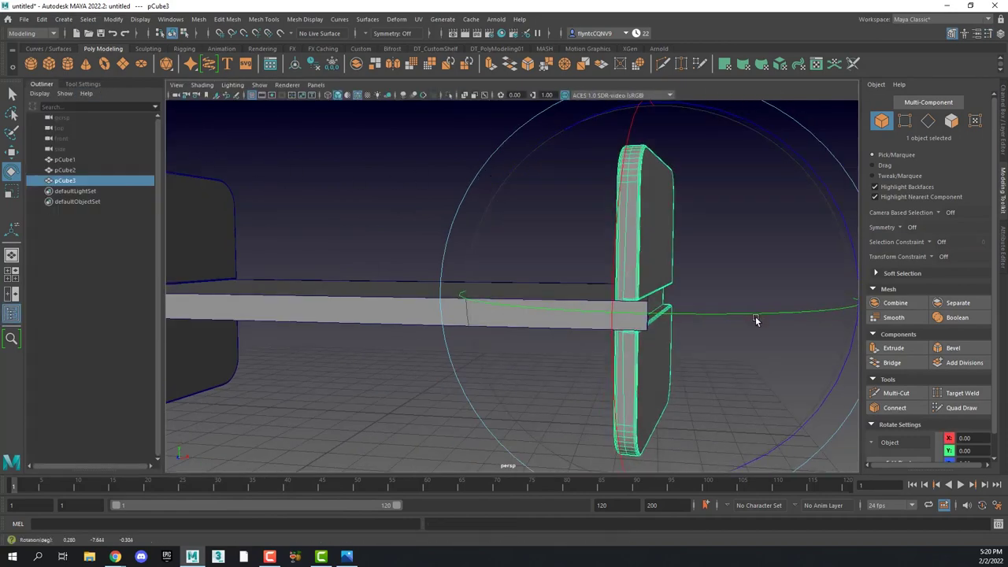
key(ctrl+z)
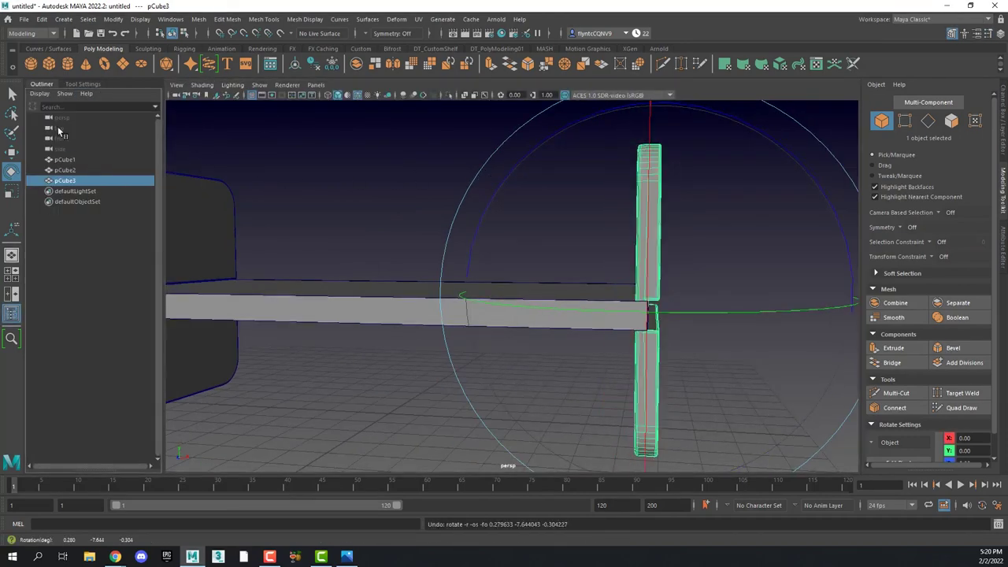
- With the Rotate tool's Step Snap at Relative 15.00, rotate the copied panel half a turn about its vertical axis to face the slab
click(79, 85)
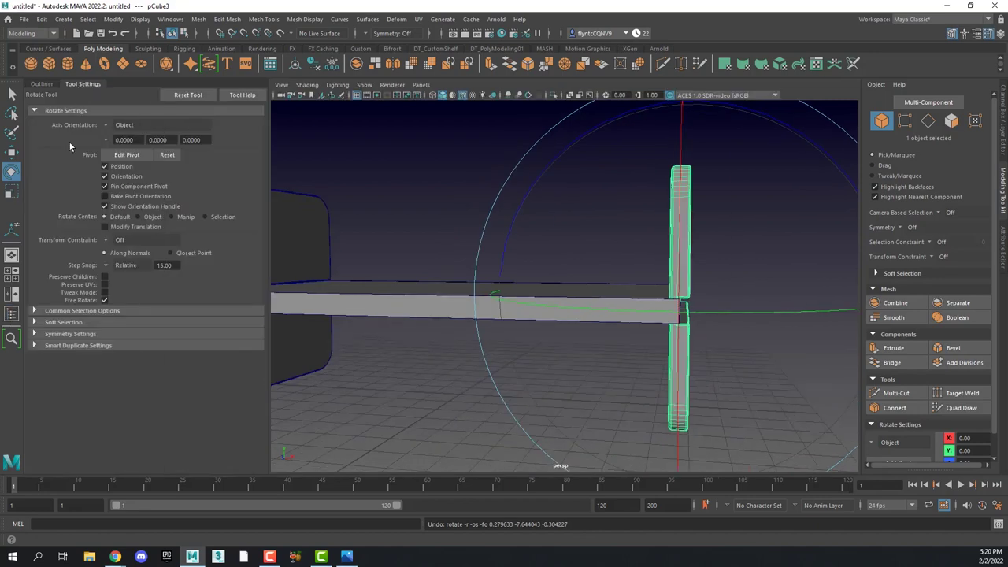
click(105, 264)
click(131, 282)
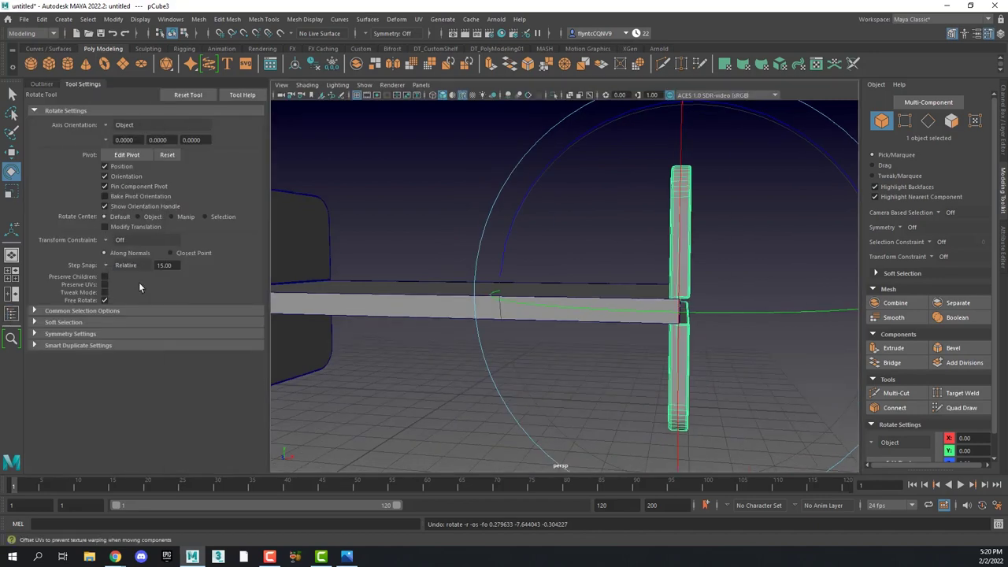
click(42, 84)
drag(785, 317, 636, 308)
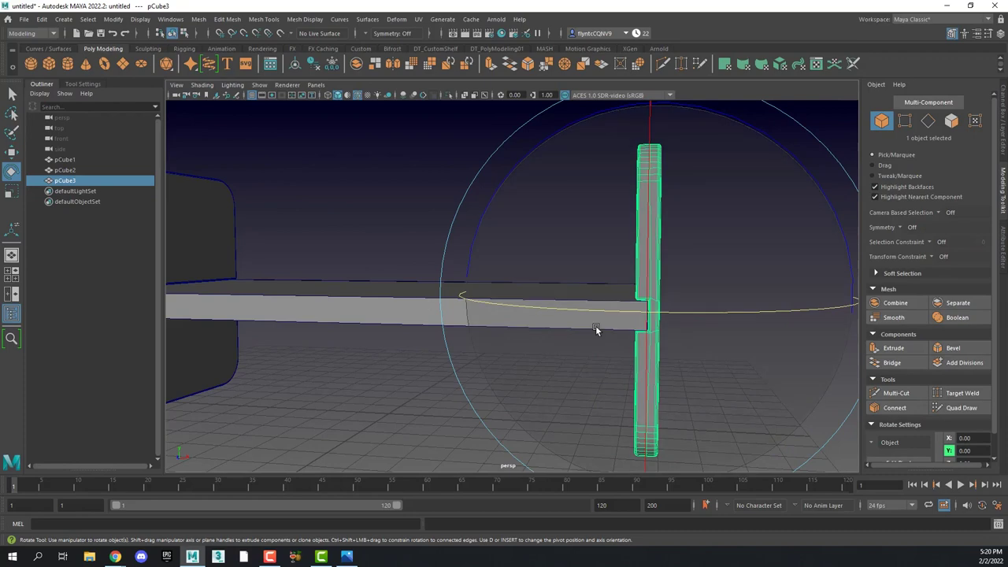
- Move the copied panel along X to about 7.70 so the slab's end fits into its notch
click(12, 152)
scroll(695, 333, down, 3)
alt+right_drag(695, 332, 739, 344)
alt+middle_drag(739, 344, 567, 306)
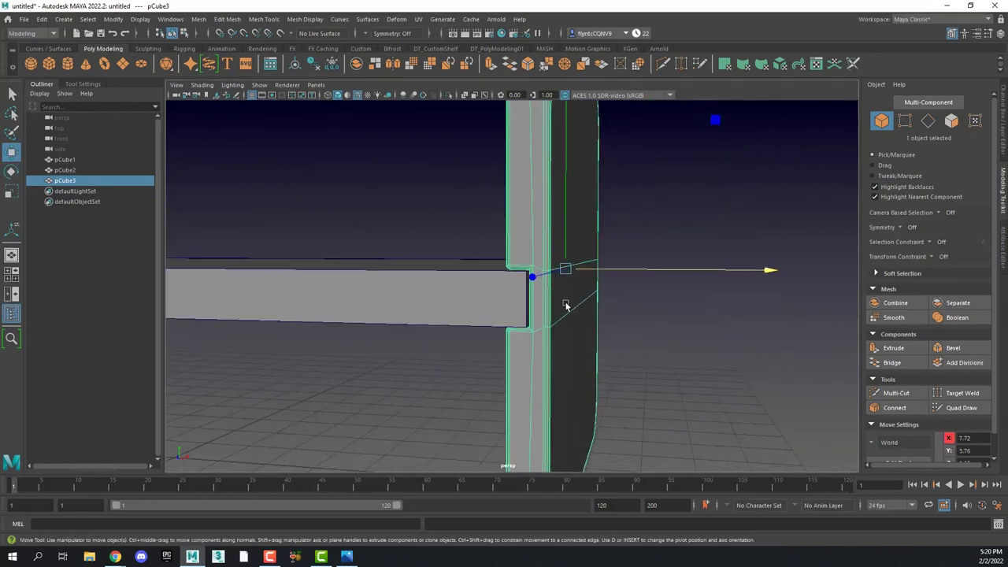
alt+right_drag(567, 306, 591, 302)
drag(687, 255, 685, 257)
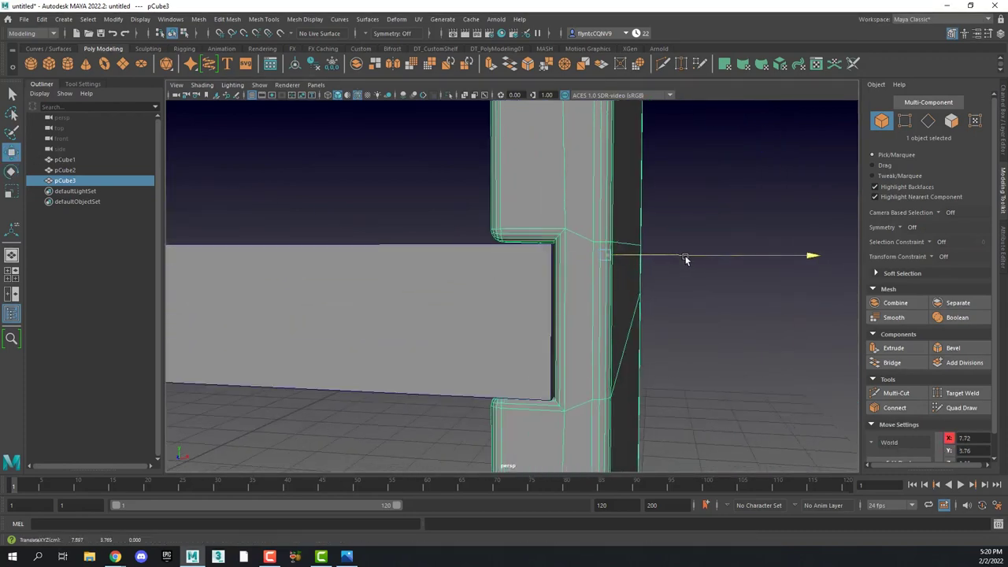
alt+right_drag(685, 260, 522, 265)
alt+drag(522, 264, 641, 259)
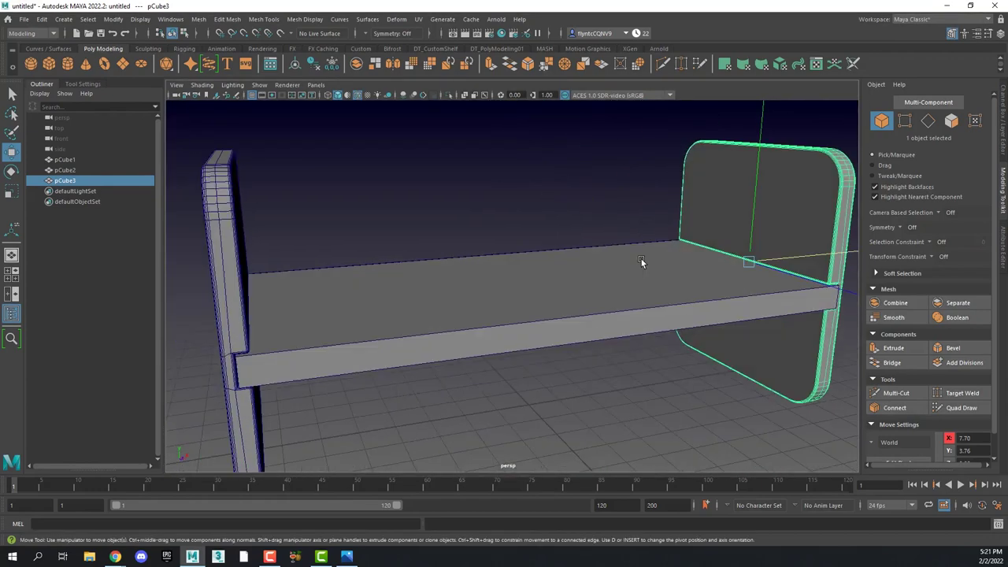
- Create a polygon cylinder and raise it to about Y 3.39 so it passes through the middle of the slab
alt+drag(561, 262, 578, 241)
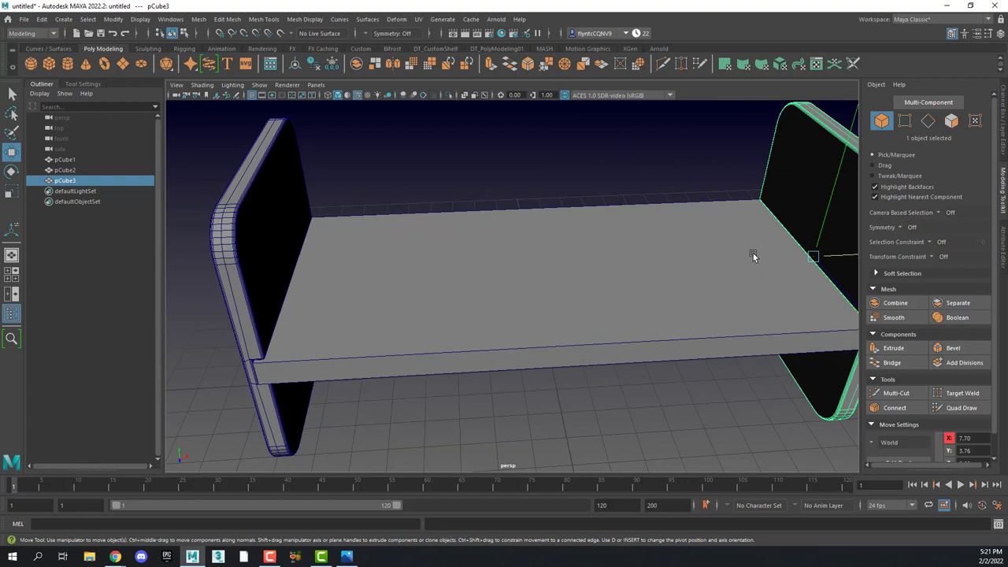
alt+drag(349, 281, 264, 274)
click(67, 63)
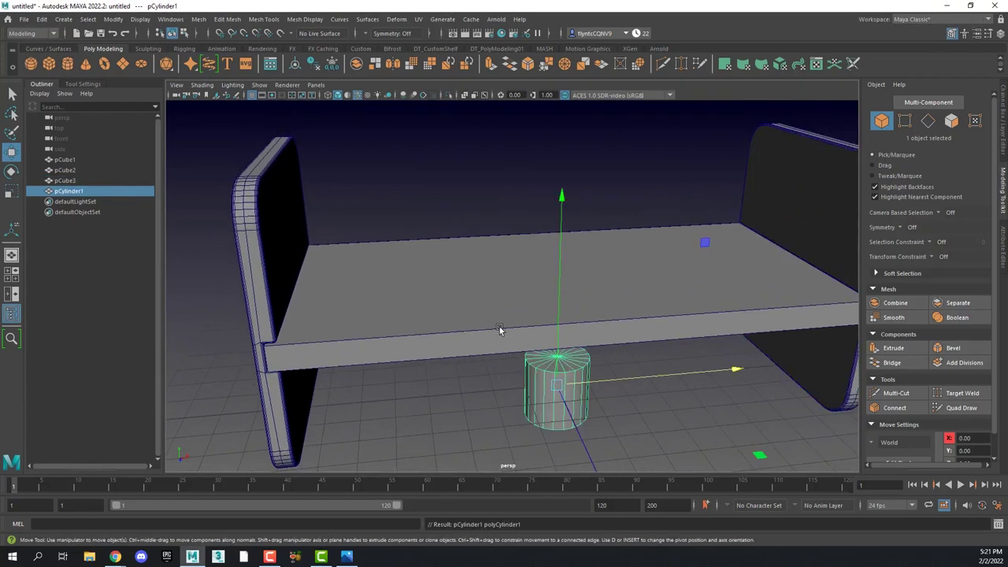
alt+drag(500, 329, 533, 347)
drag(553, 246, 573, 240)
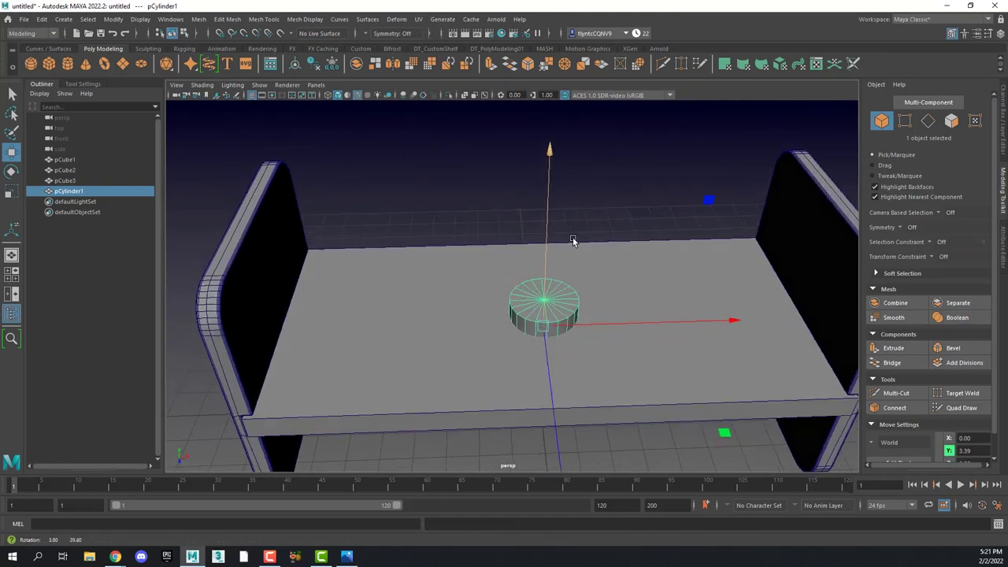
- Scale the cylinder into a tall, thin post, about 0.39 in X and 2.07 in Y
click(11, 194)
alt+drag(646, 360, 565, 418)
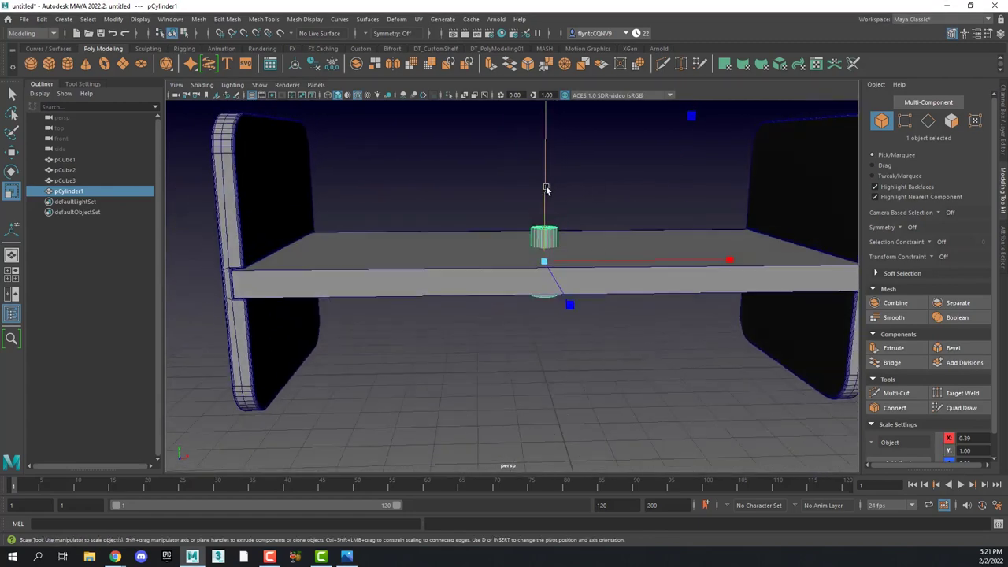
drag(546, 185, 544, 79)
mouse_move(549, 178)
mouse_down()
mouse_move(545, 147)
mouse_move(552, 186)
mouse_up()
alt+drag(582, 228, 579, 220)
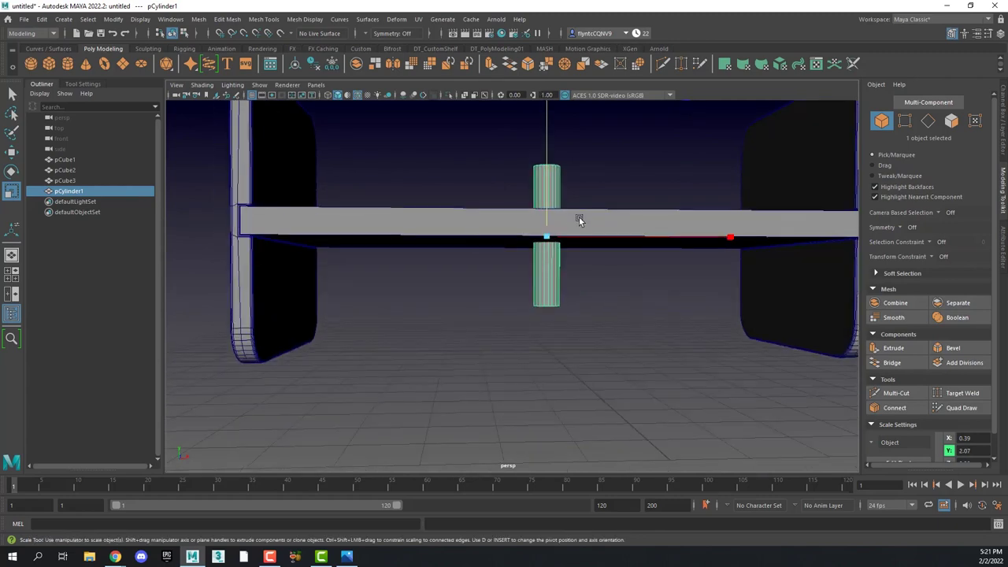
- Scale the post to about 1.88 in Y, center it vertically at about Y 3.04, and shift it across the slab toward the back
key(w)
drag(540, 156, 574, 259)
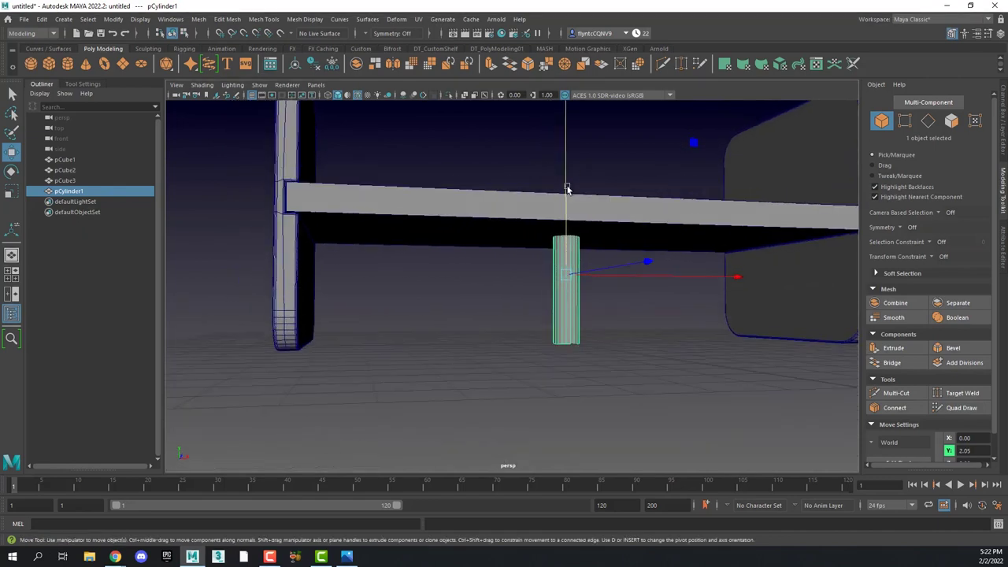
key(r)
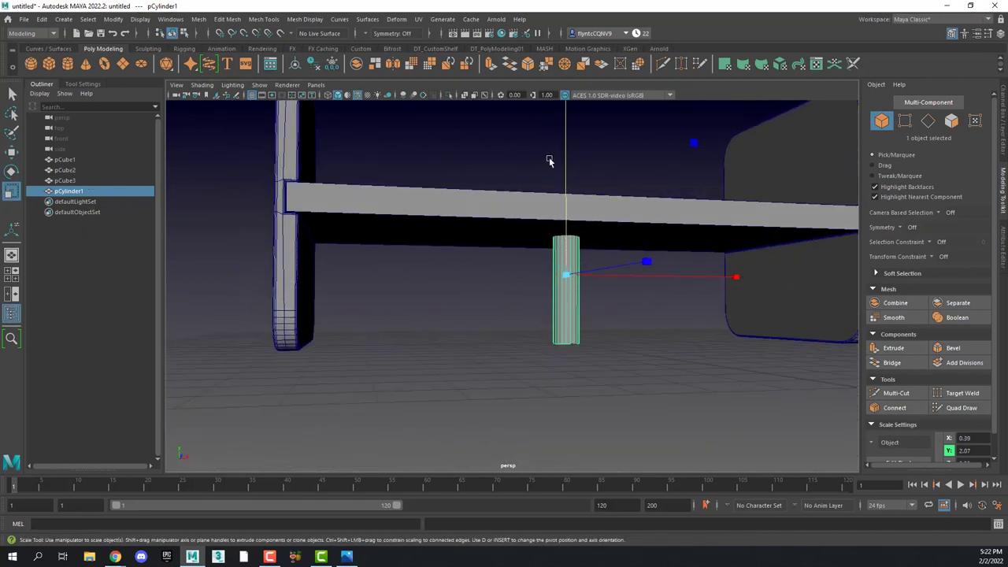
drag(565, 152, 636, 325)
key(w)
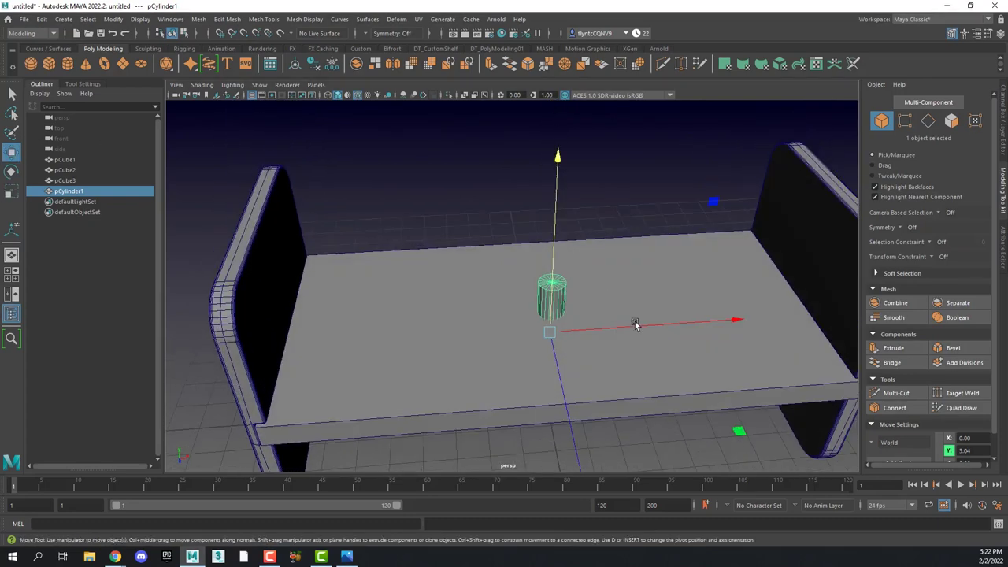
middle_drag(740, 438, 687, 393)
- Select the slab and set its Subdivisions Width to 10
alt+drag(619, 344, 612, 354)
click(612, 354)
key(f)
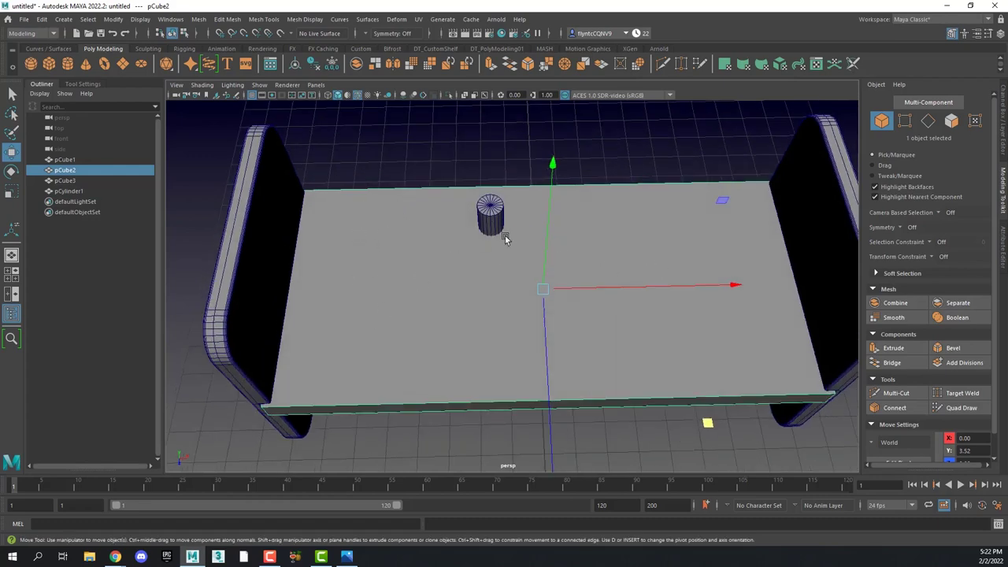
alt+drag(527, 297, 524, 296)
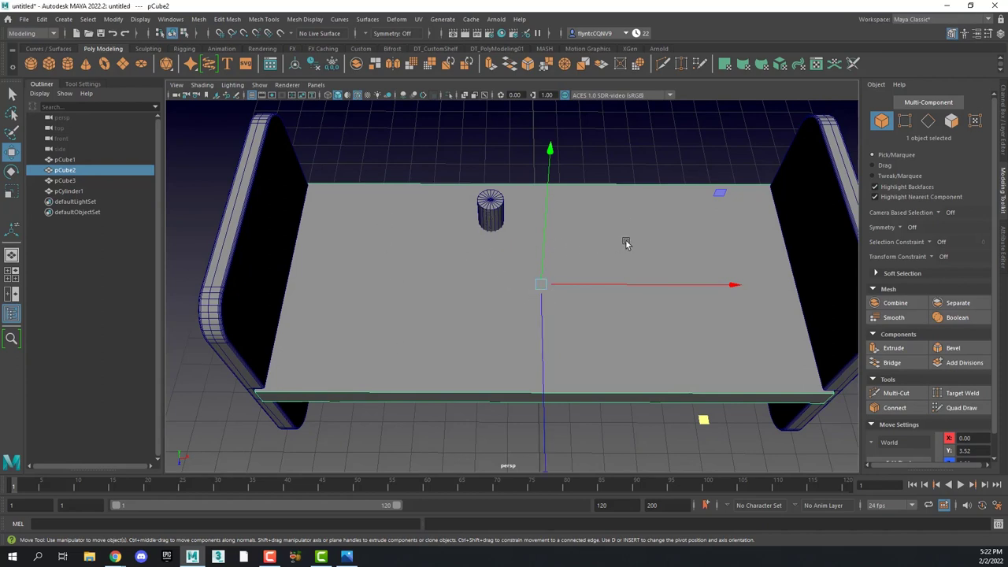
click(1005, 238)
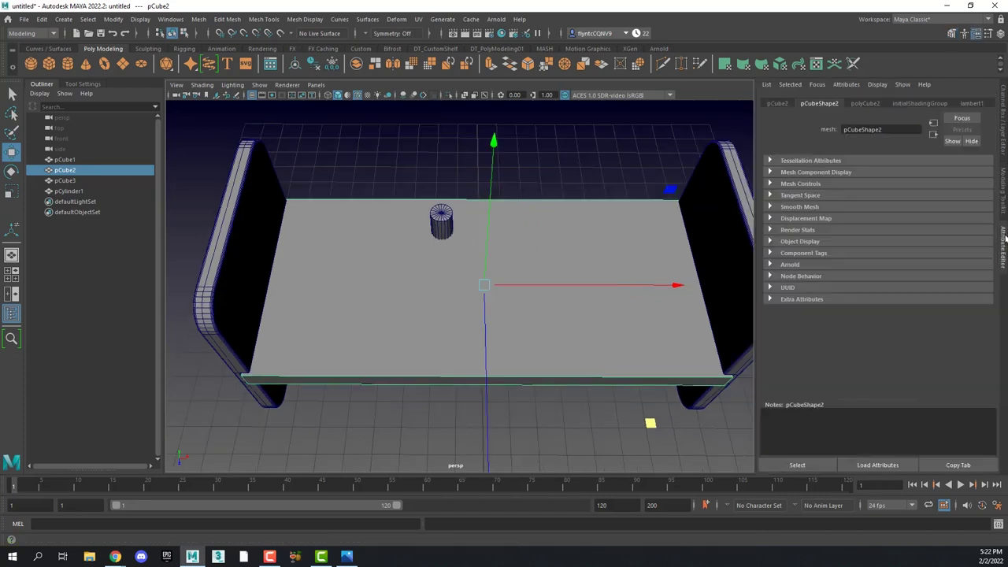
click(866, 104)
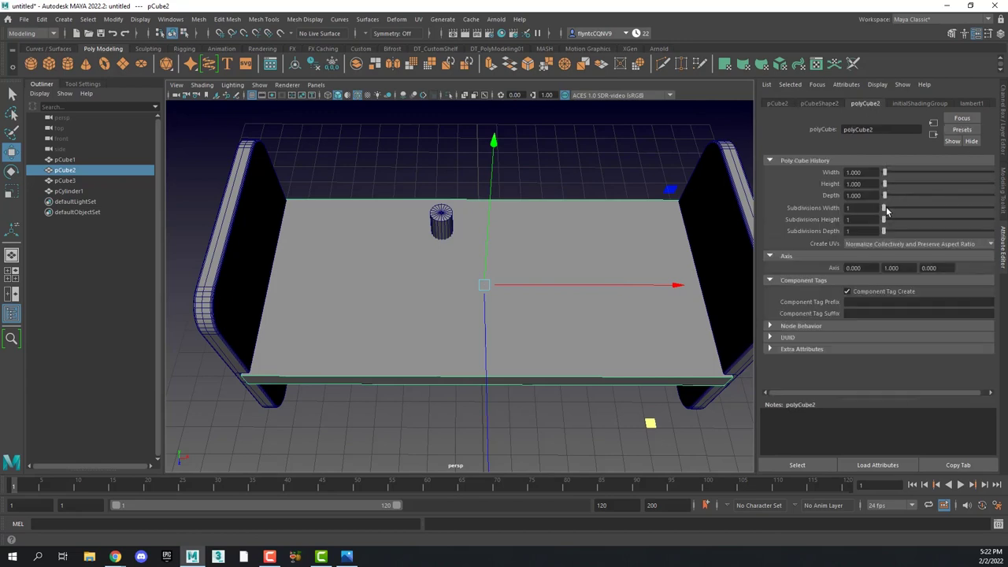
drag(886, 211, 889, 213)
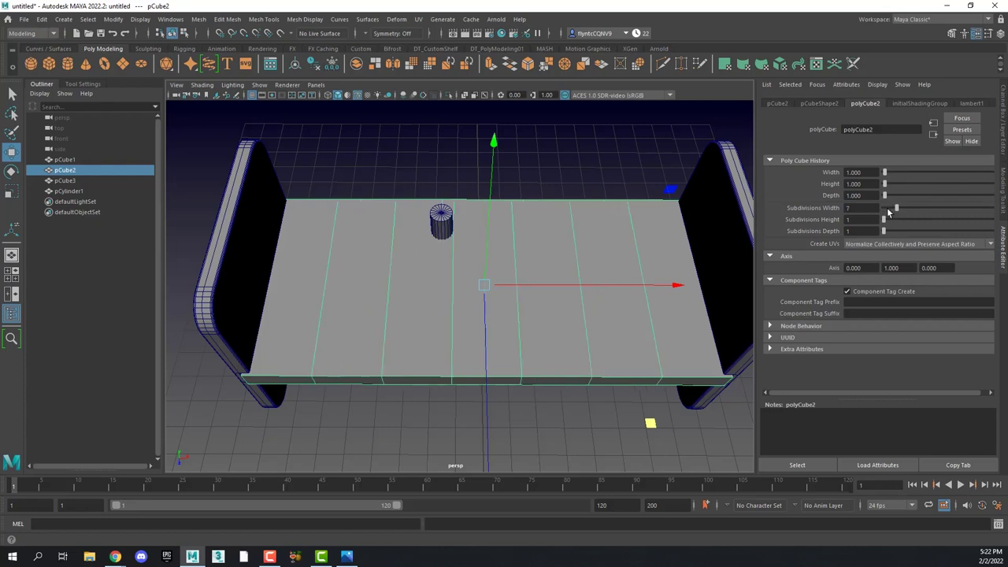
click(865, 208)
text(10)
key(Return)
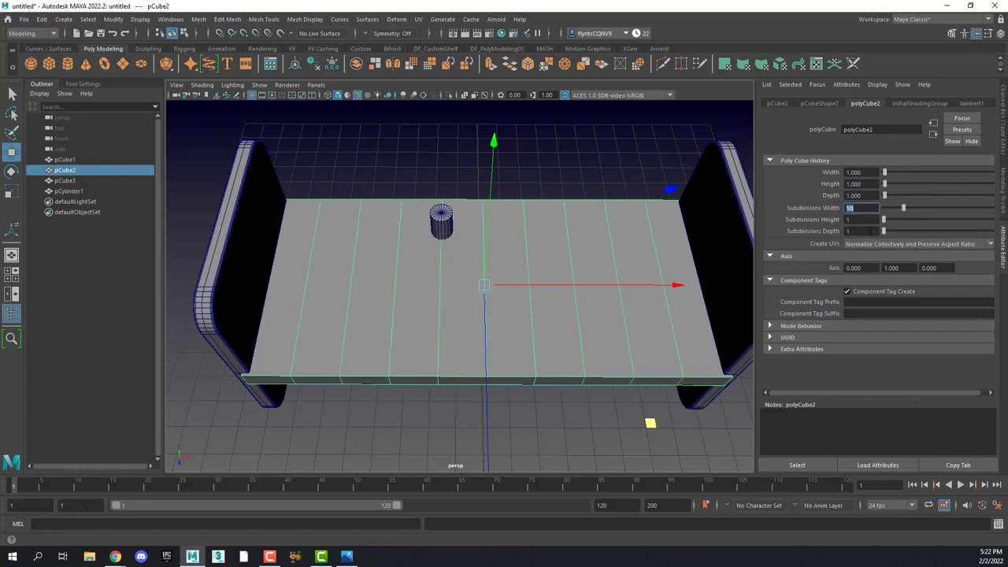
- Set the slab's Subdivisions Depth to 6
drag(884, 234, 890, 234)
click(864, 230)
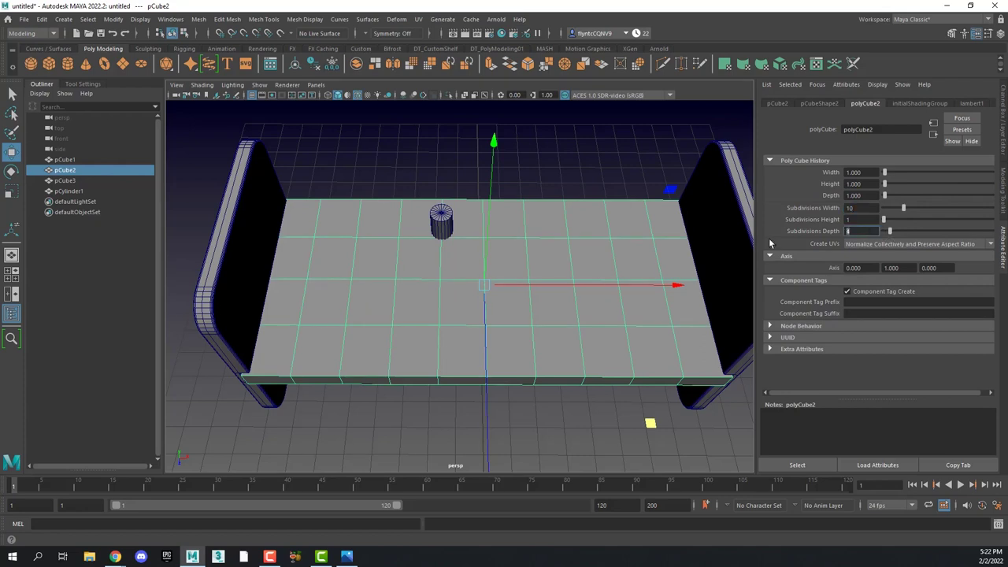
key(Return)
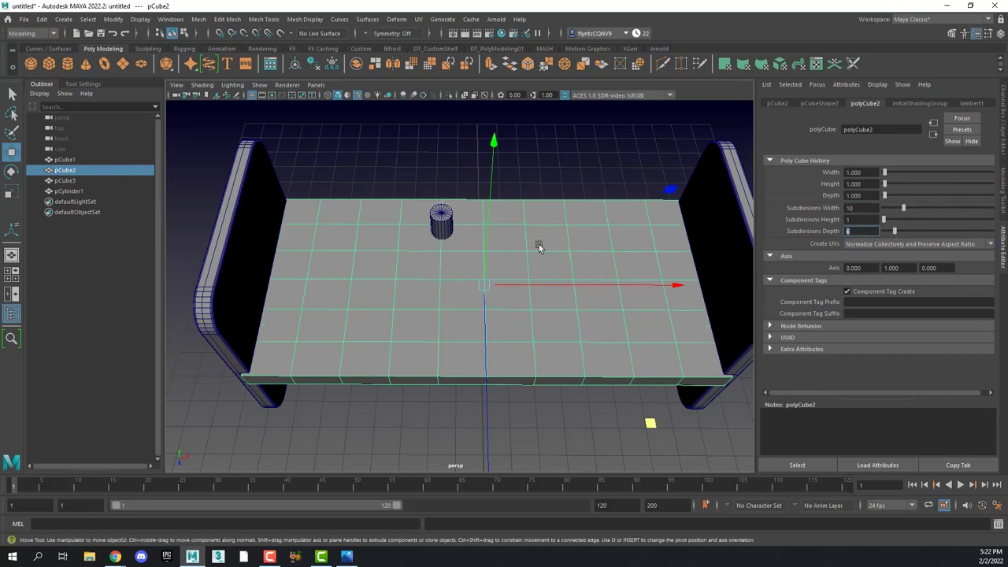
- Move the post roughly onto the grid intersection two columns in from the slab's left end and two rows from the back edge
click(442, 223)
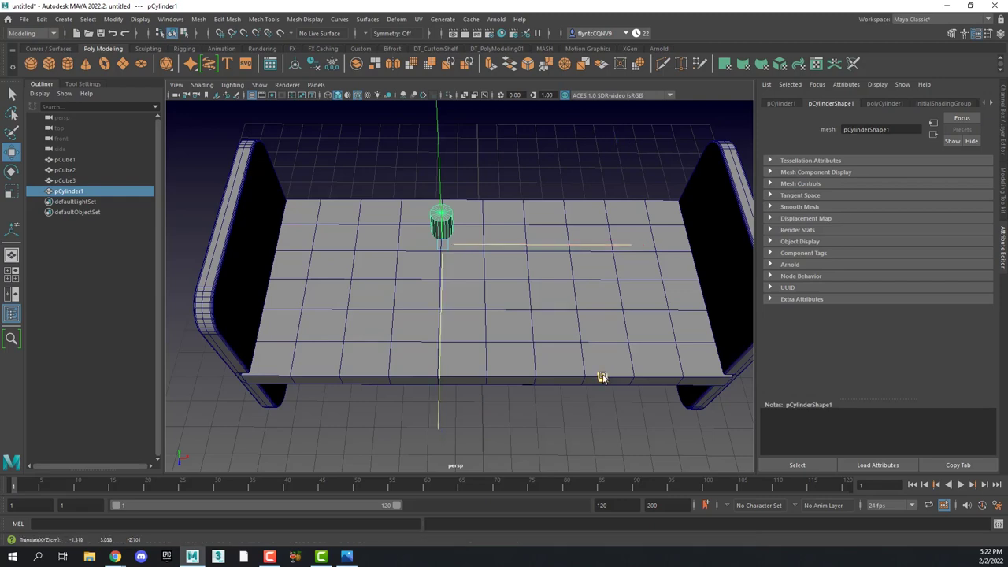
middle_drag(599, 373, 514, 387)
alt+drag(397, 251, 388, 295)
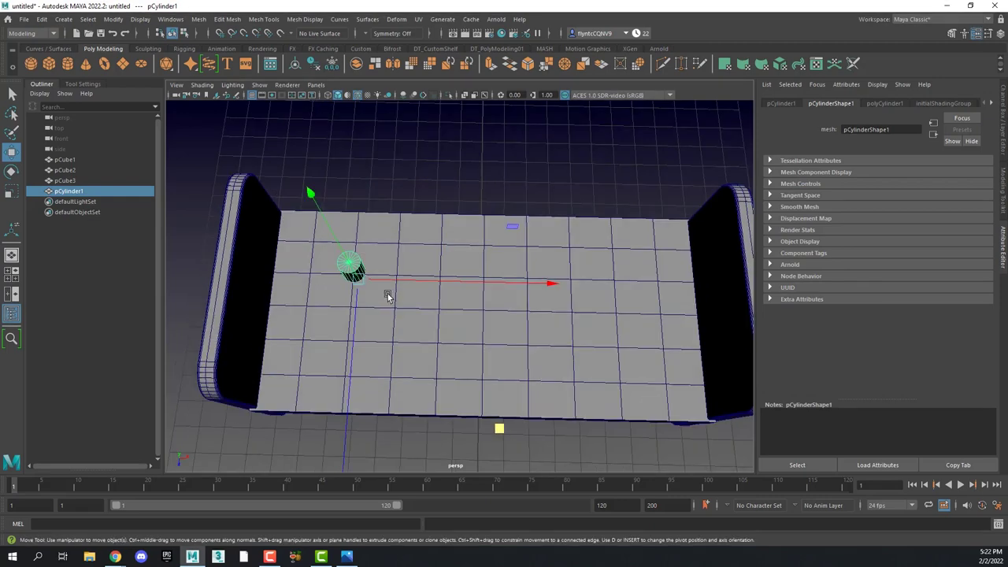
scroll(388, 296, up, 5)
alt+middle_drag(387, 296, 608, 283)
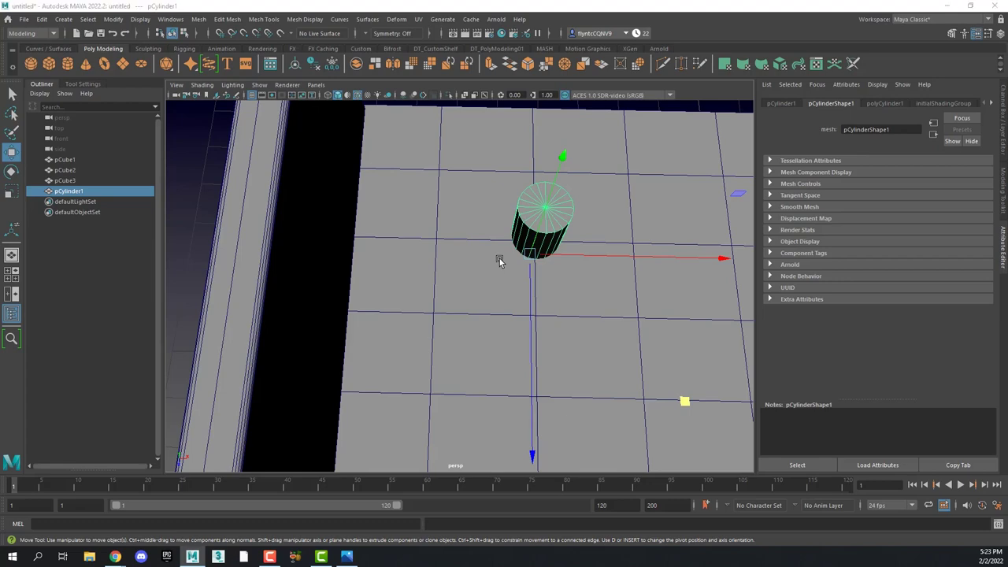
- Switch to a full-size top view and display wireframe on shaded so the slab's grid shows
key(space)
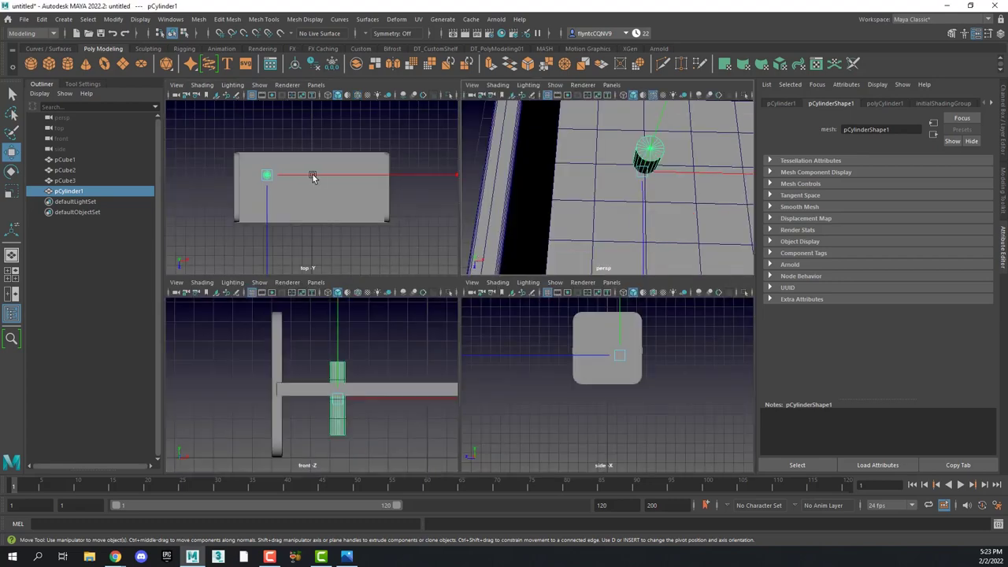
key(space)
scroll(403, 273, down, 2)
scroll(402, 274, up, 4)
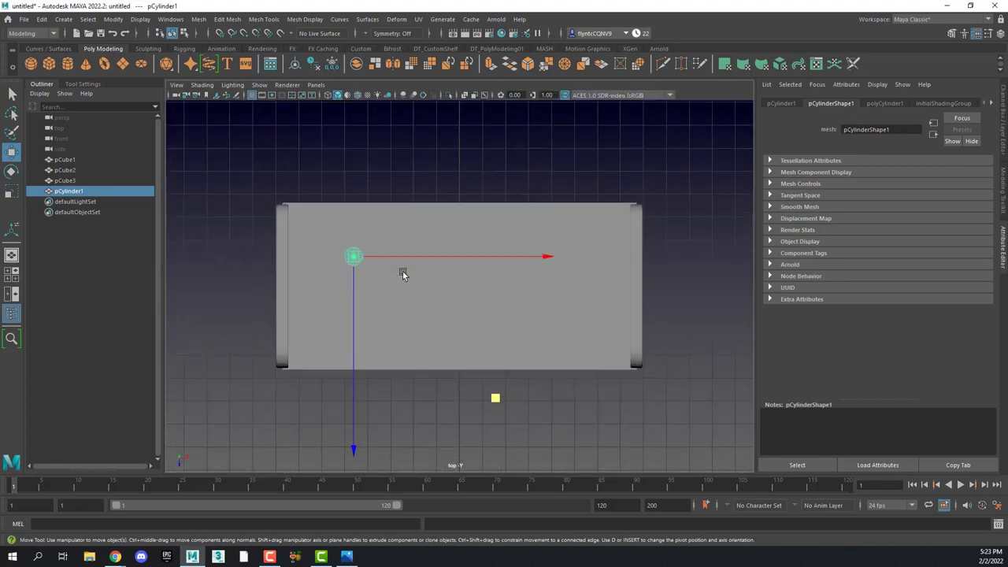
click(358, 96)
scroll(339, 262, down, 1)
scroll(339, 262, up, 4)
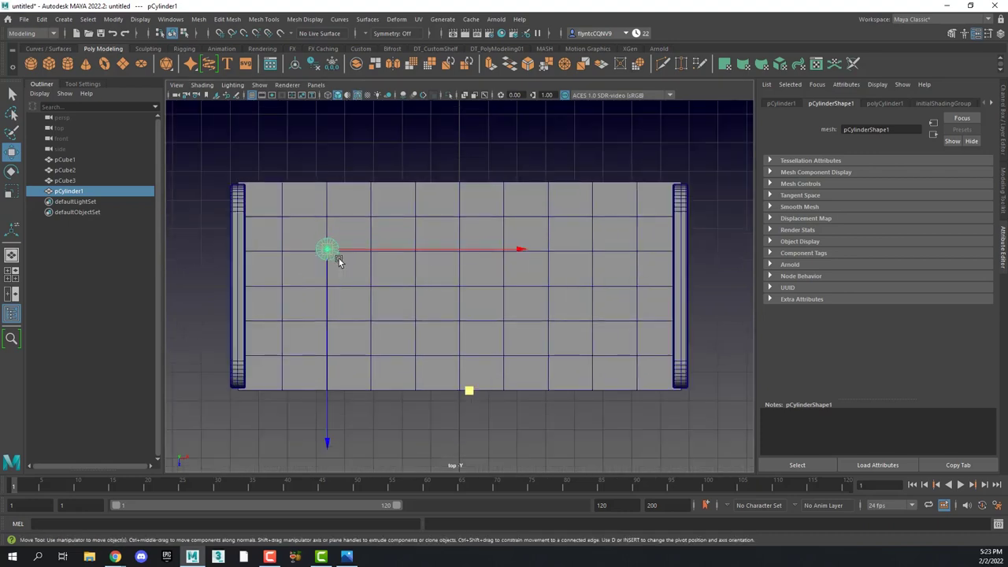
- Scale the post's radius evenly to about 0.585 in X and Z
scroll(407, 242, up, 2)
scroll(406, 243, up, 3)
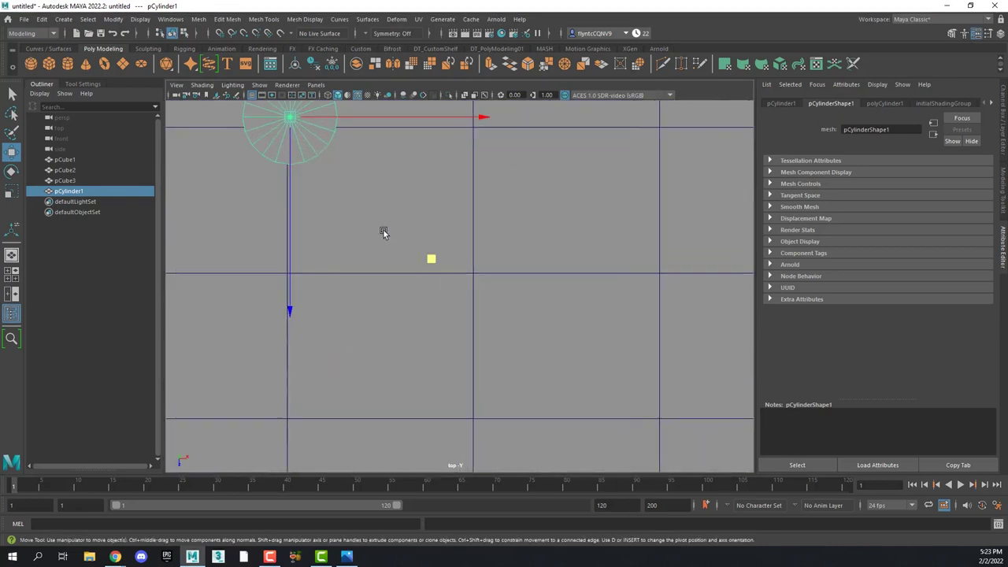
alt+middle_drag(384, 231, 497, 320)
key(r)
drag(549, 348, 636, 313)
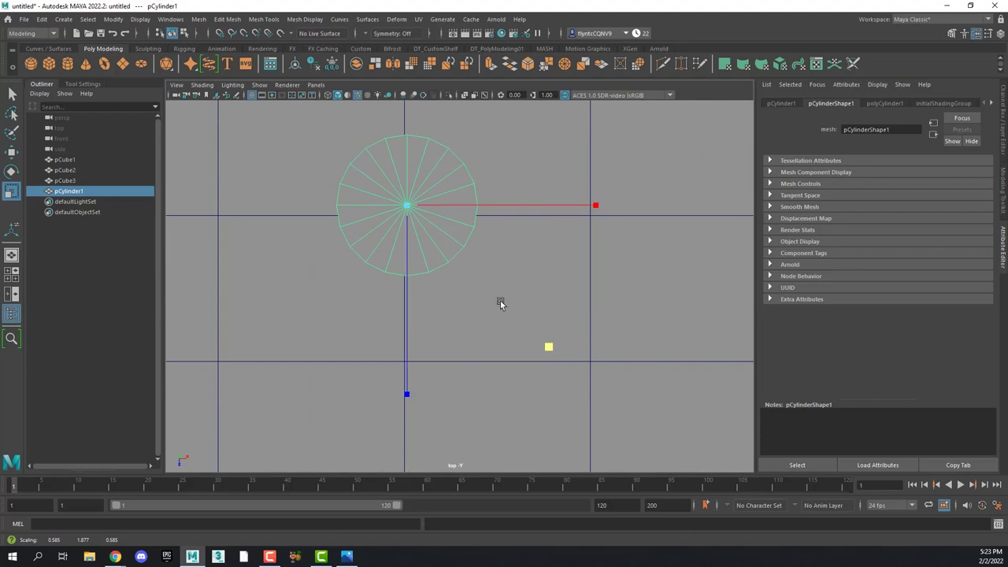
- Center the post precisely on the grid intersection, at about X -4.63 and Z -1.22
key(w)
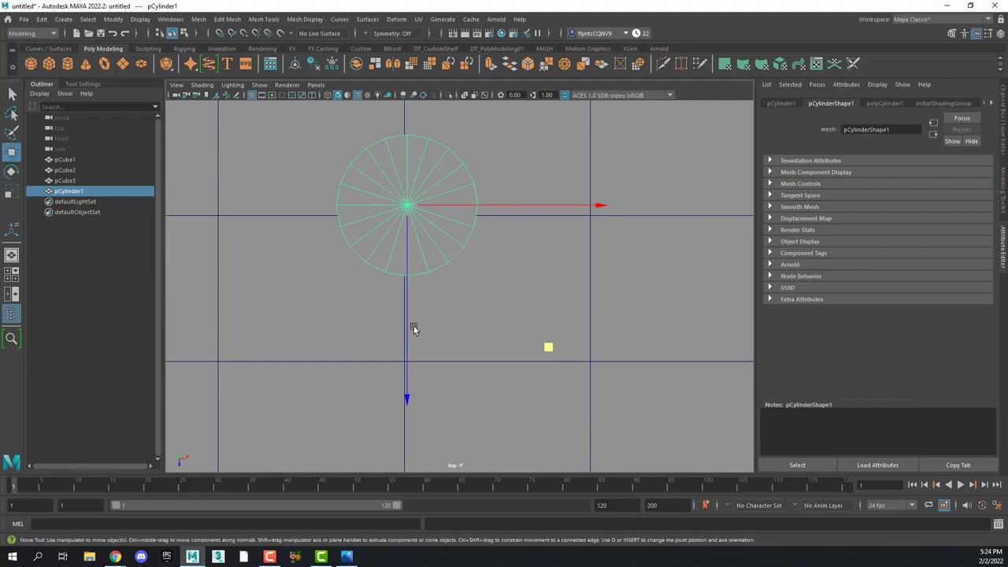
drag(413, 329, 410, 403)
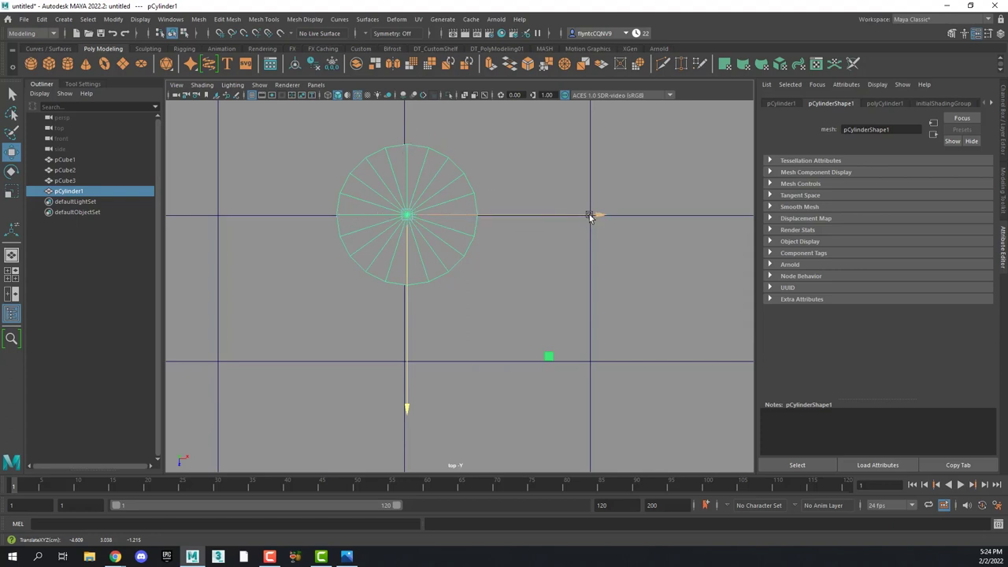
drag(590, 217, 595, 217)
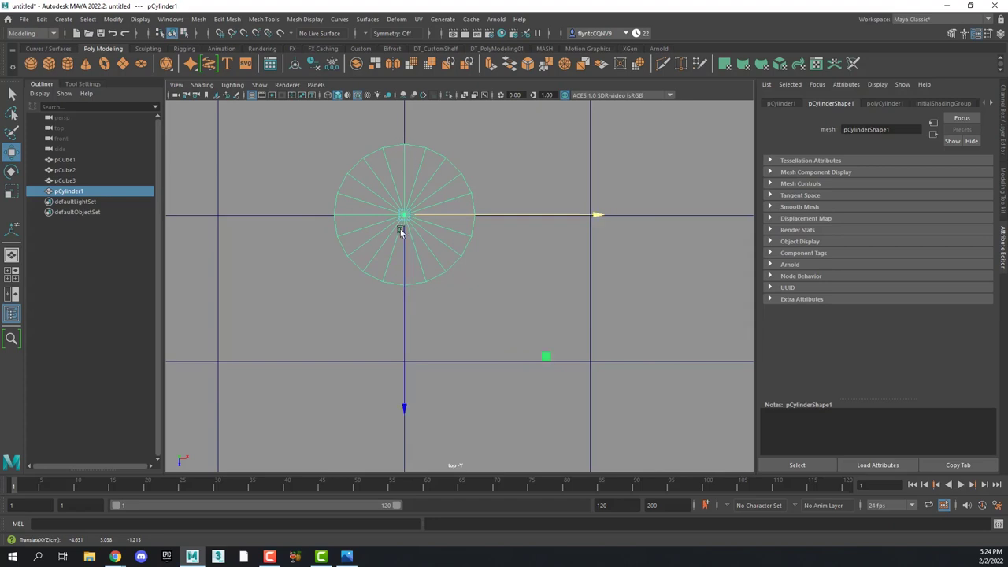
- Duplicate the post along Z onto the grid intersection two rows toward the slab's front edge
scroll(439, 323, down, 5)
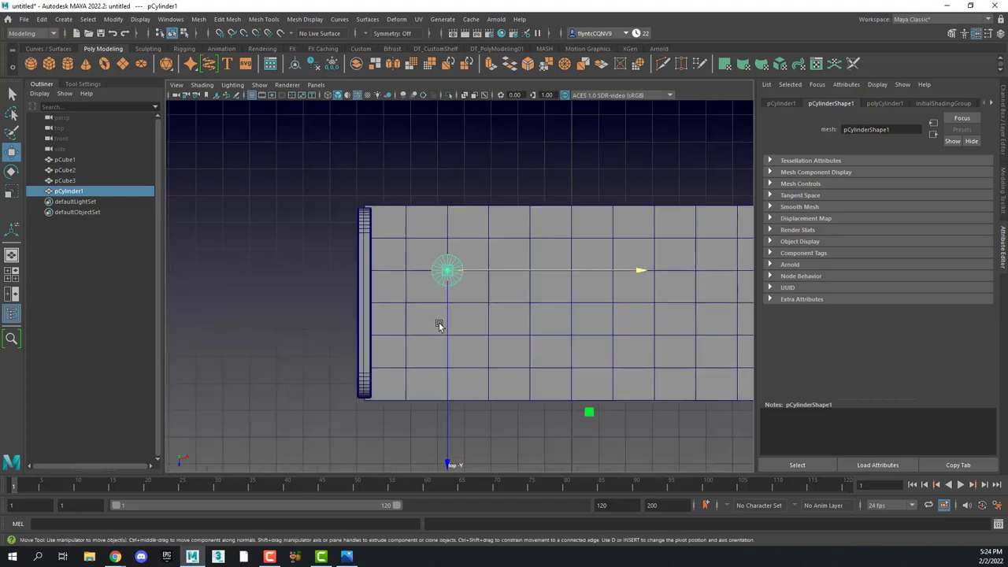
scroll(438, 326, up, 1)
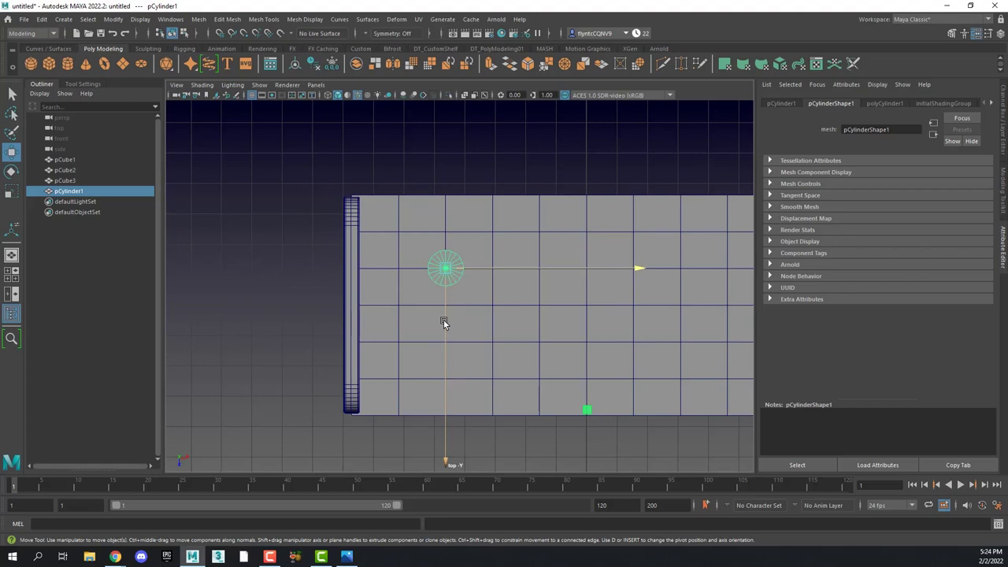
shift+drag(444, 320, 446, 394)
scroll(454, 355, down, 2)
scroll(454, 354, up, 3)
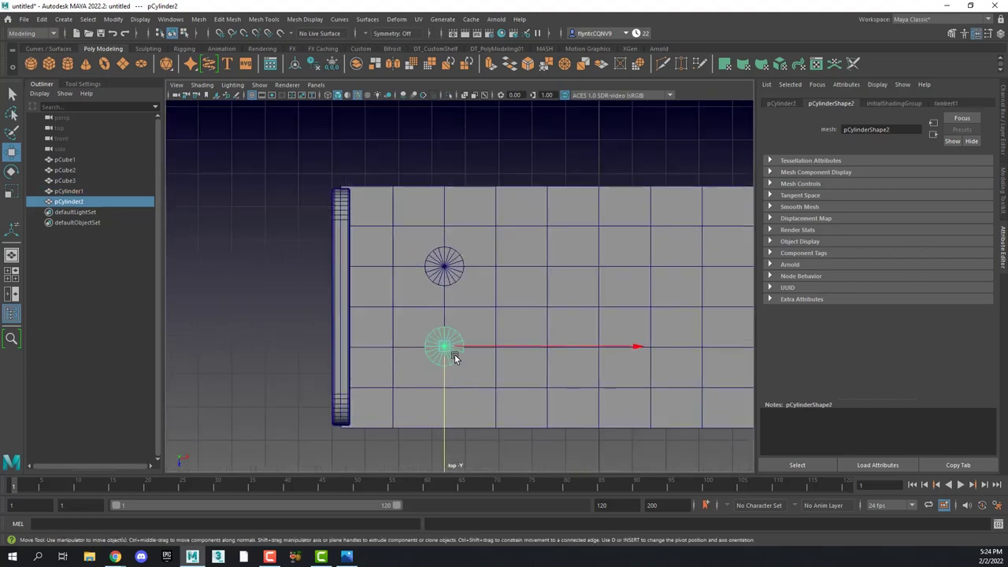
- Align the duplicated post precisely on its grid intersection, at about Z 1.21
scroll(454, 355, up, 5)
middle_drag(454, 355, 453, 213)
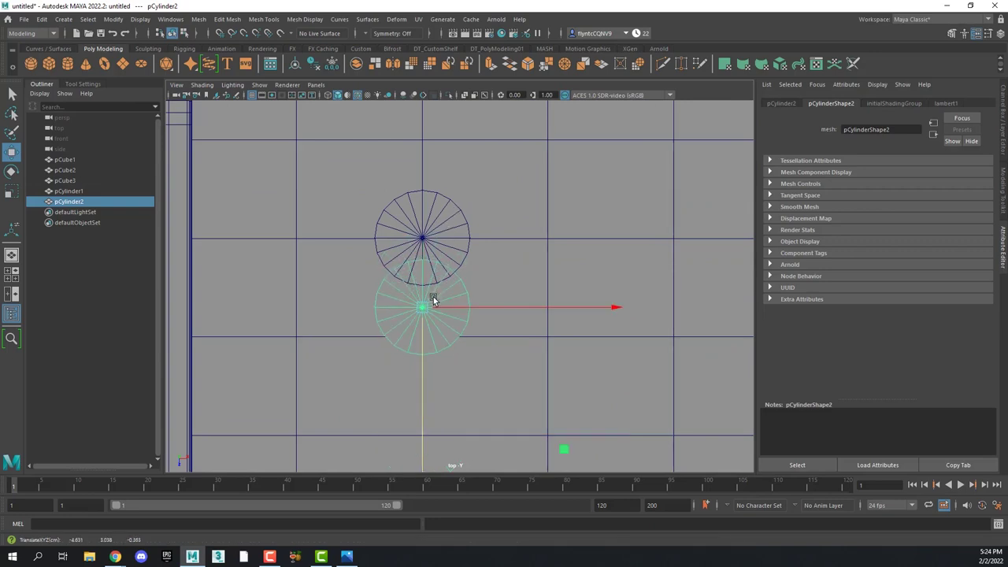
key(ctrl+z)
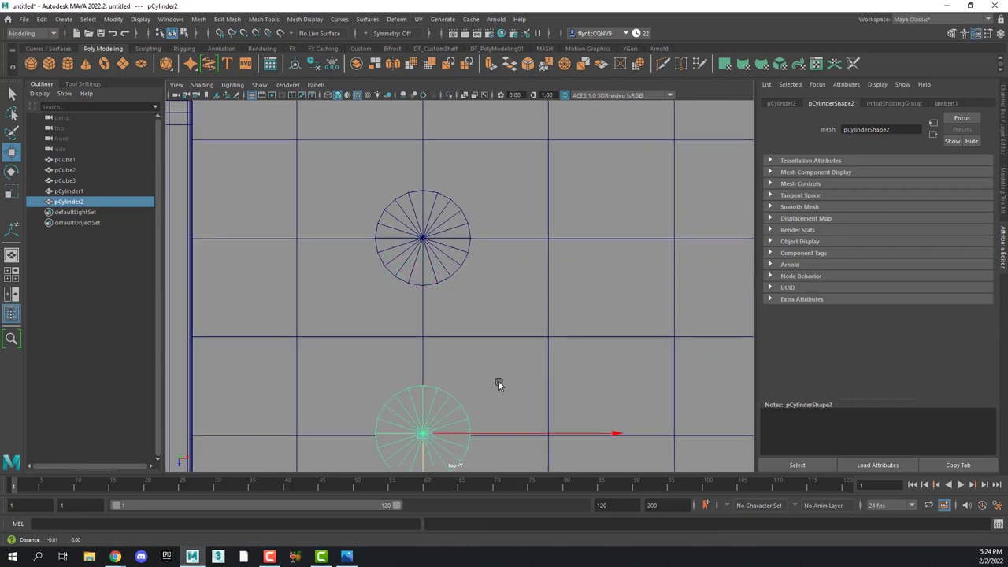
alt+middle_drag(499, 382, 501, 229)
scroll(484, 319, up, 4)
drag(397, 388, 395, 388)
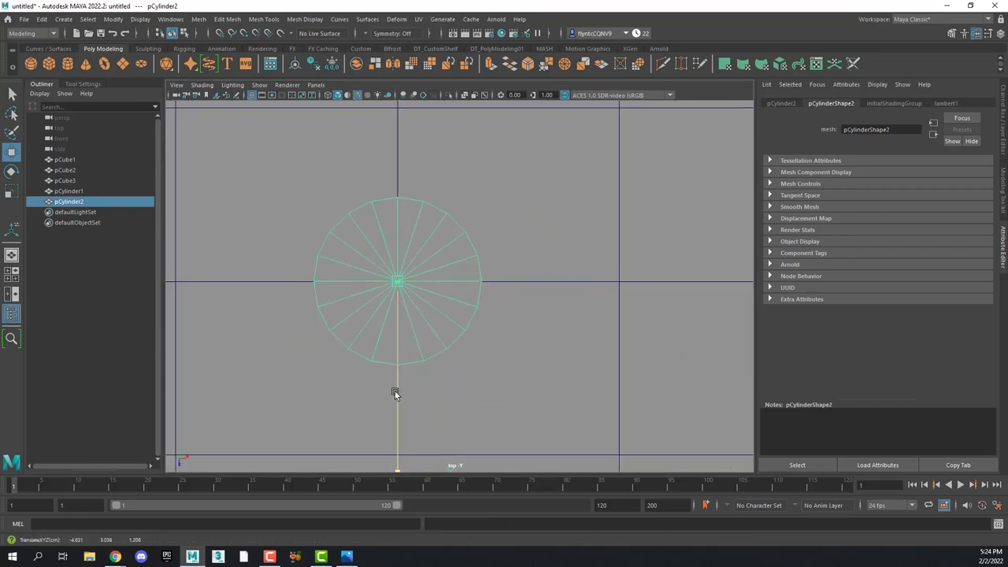
- Select both posts and duplicate the pair three times along X, spacing the pairs two grid columns apart
scroll(482, 345, down, 8)
shift+click(452, 240)
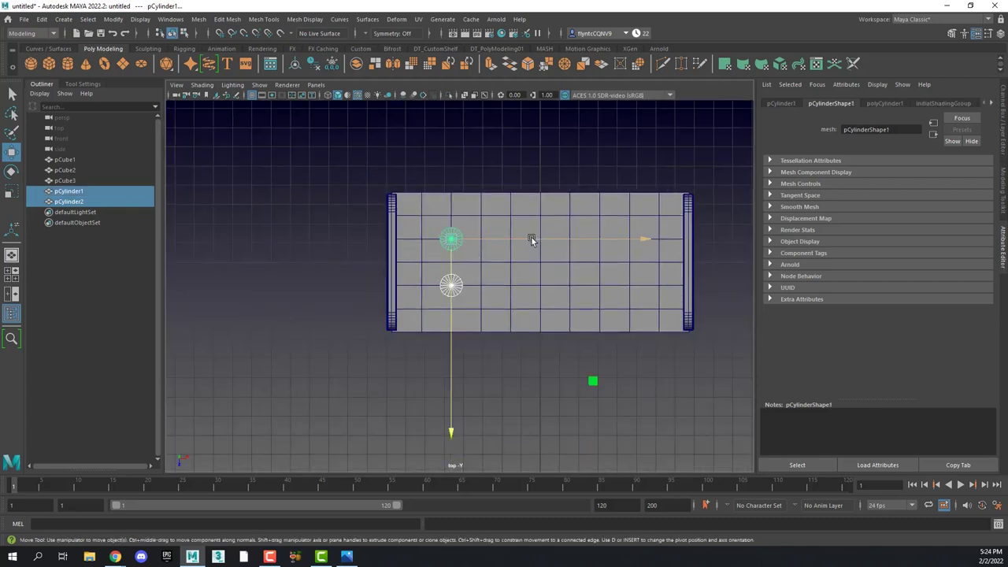
shift+drag(530, 239, 663, 239)
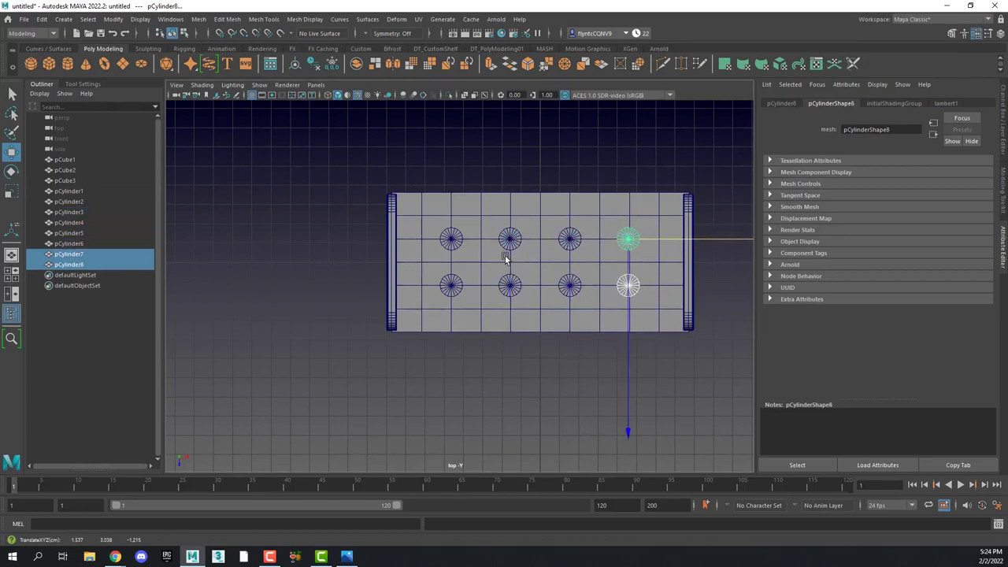
- Select the second pair of posts from the left and align it along X with its gridline
scroll(507, 261, down, 3)
scroll(520, 245, up, 4)
click(513, 234)
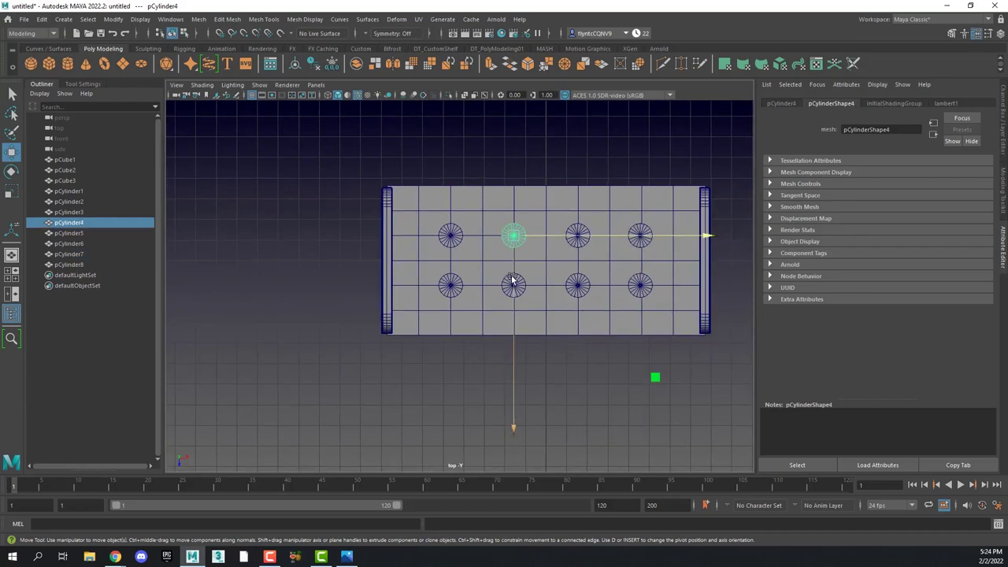
shift+click(520, 285)
scroll(538, 263, up, 8)
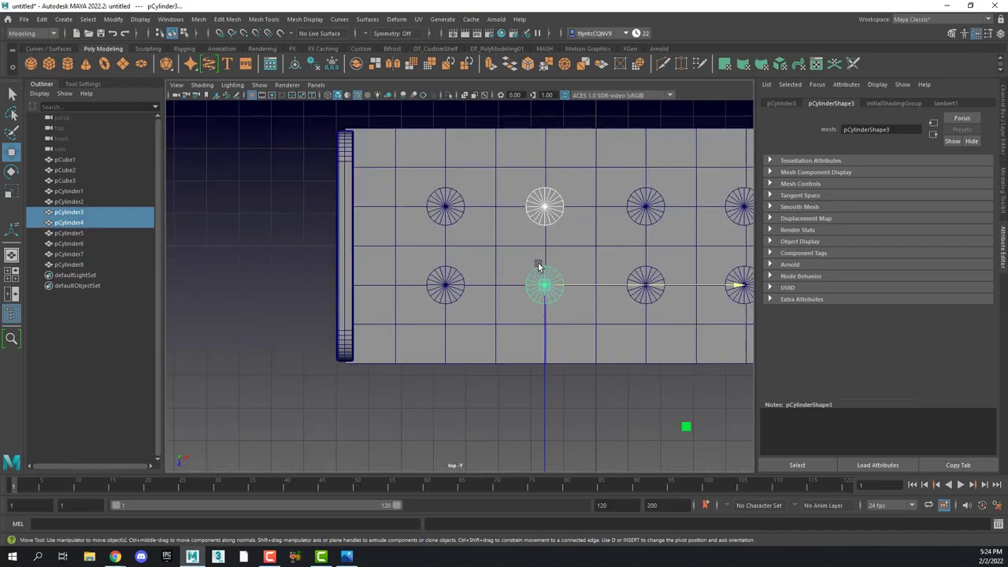
key(f)
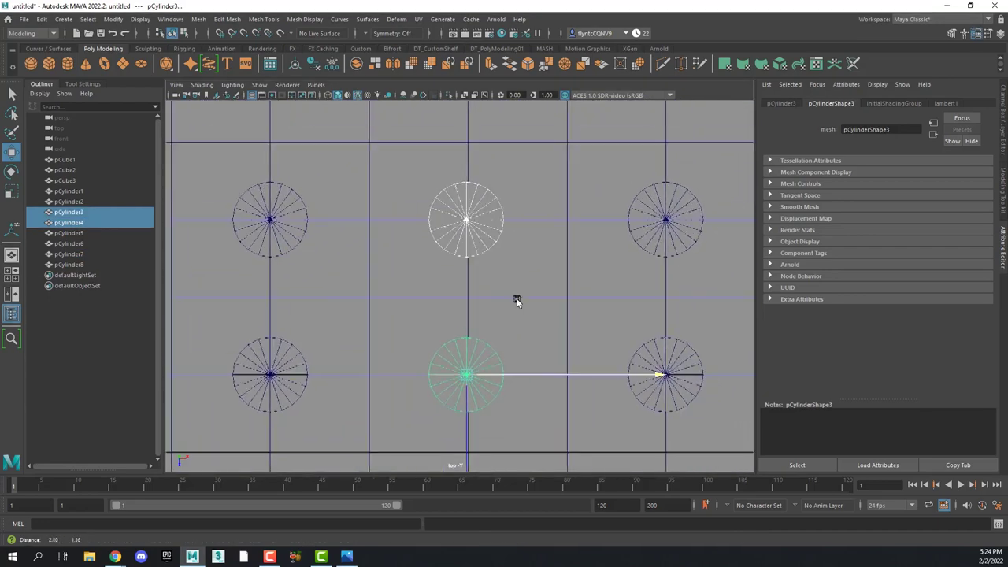
drag(582, 410, 585, 408)
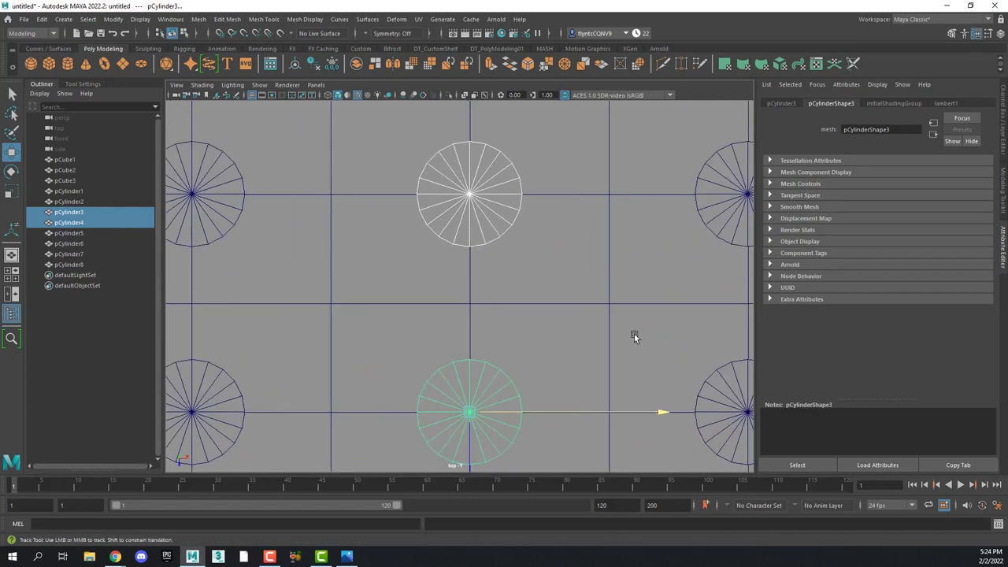
- Select the third pair of posts from the left and align it along X with its gridline, at about X 1.54
alt+middle_drag(634, 334, 437, 211)
click(431, 261)
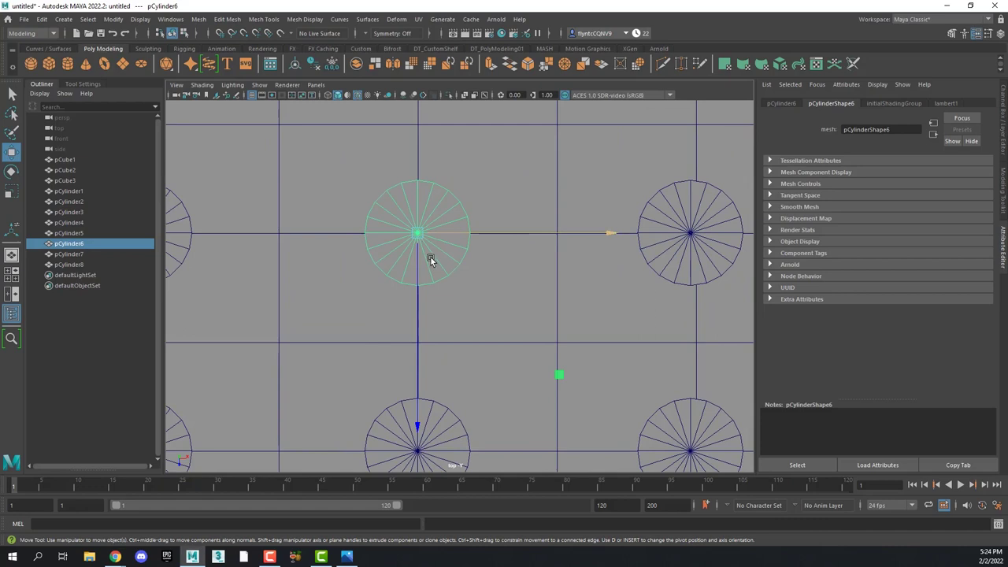
shift+click(435, 419)
drag(495, 450, 497, 452)
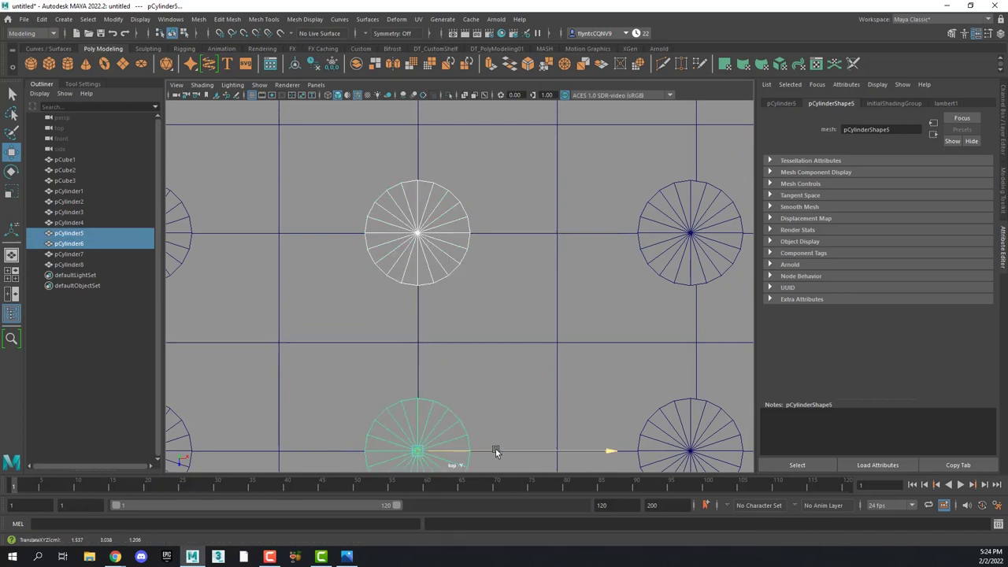
- Select the rightmost pair of posts and align it along X with its gridline, at about X 4.6
alt+middle_drag(675, 249, 412, 236)
click(412, 236)
shift+click(429, 427)
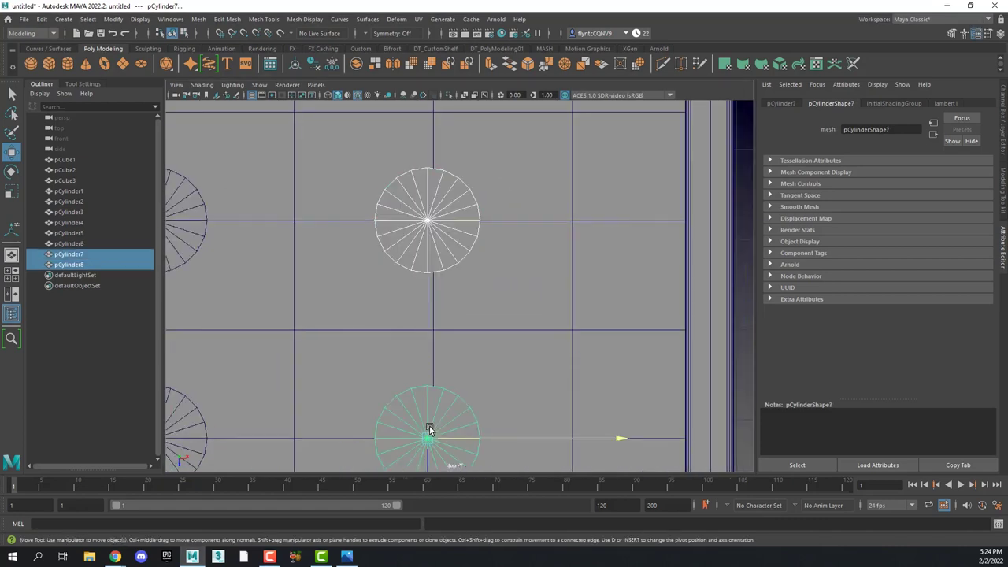
drag(504, 438, 509, 441)
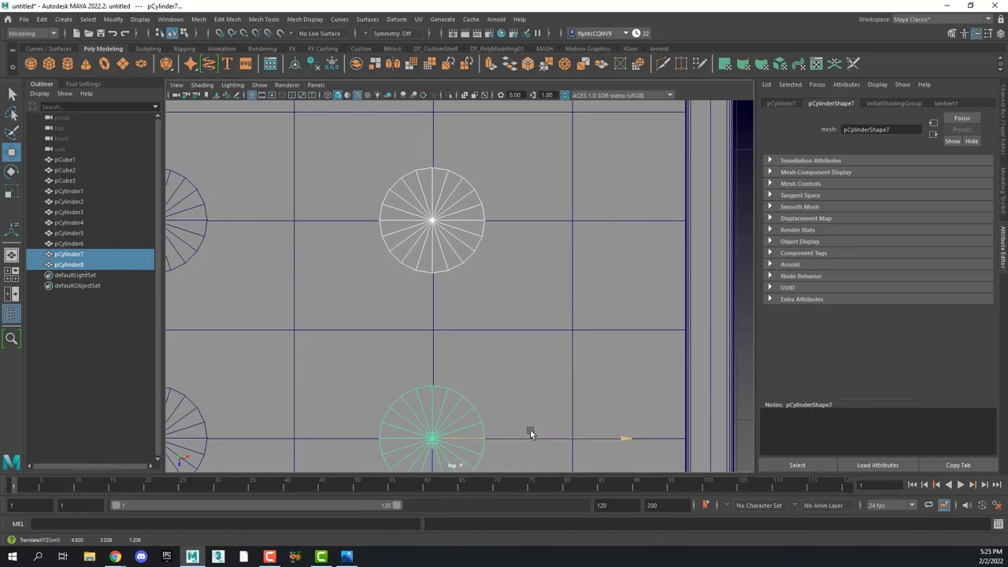
- Check the spacing of all the posts from above, then examine the whole model in the perspective view from several angles
scroll(529, 433, down, 5)
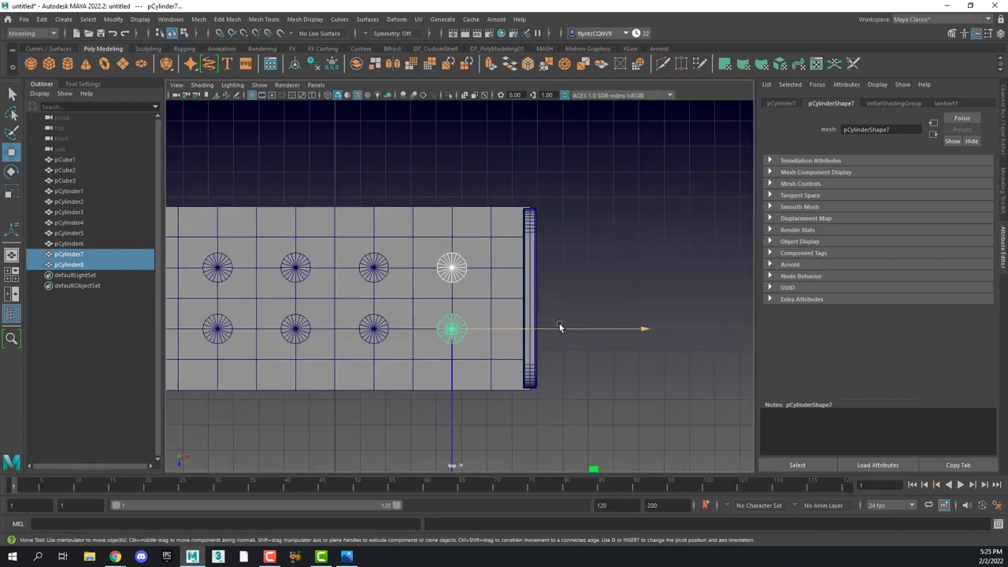
scroll(378, 355, down, 1)
alt+drag(379, 389, 388, 366)
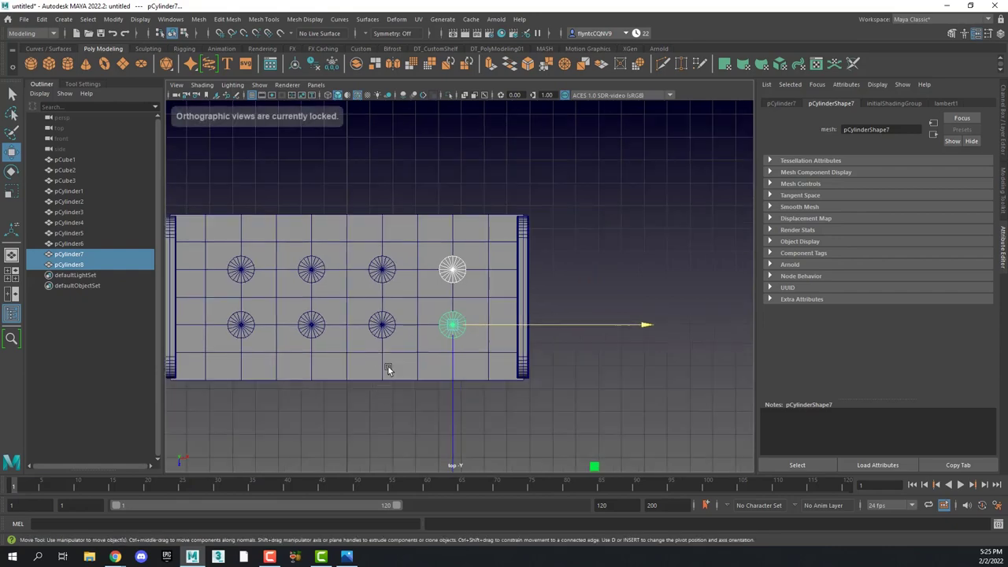
key(space)
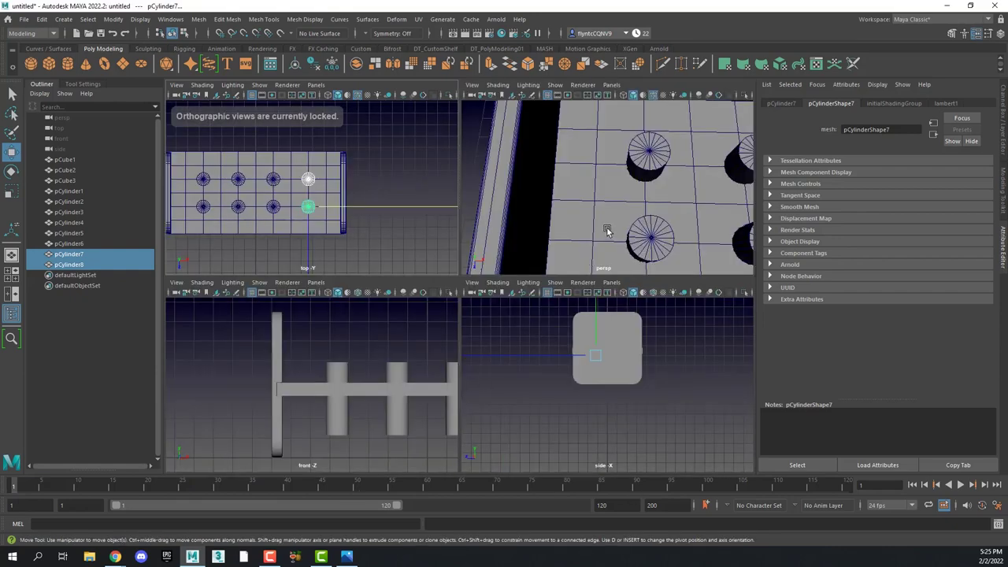
key(space)
scroll(532, 266, down, 8)
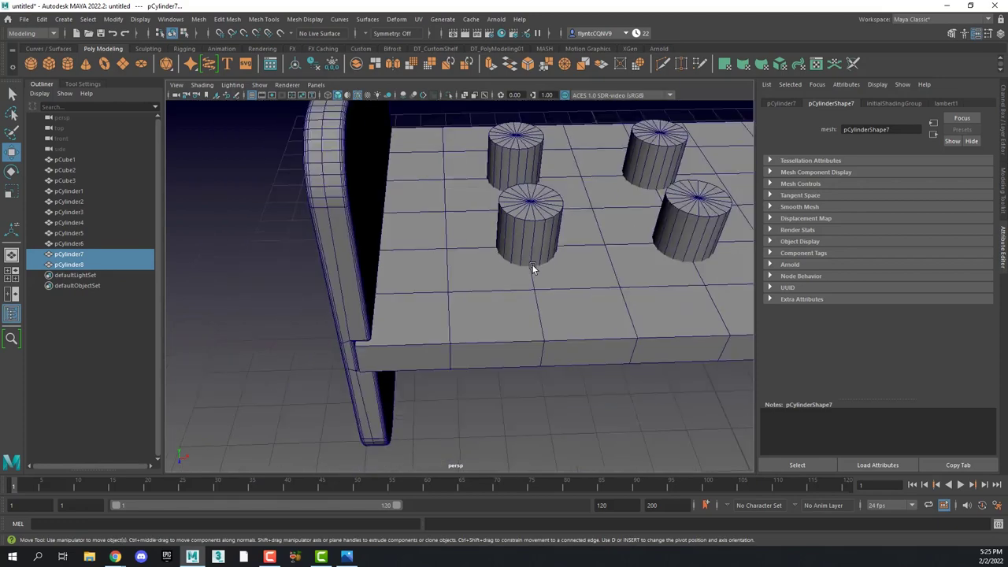
alt+drag(577, 279, 577, 264)
alt+middle_drag(577, 265, 462, 302)
alt+drag(461, 302, 511, 286)
alt+middle_drag(511, 288, 503, 310)
scroll(501, 311, up, 3)
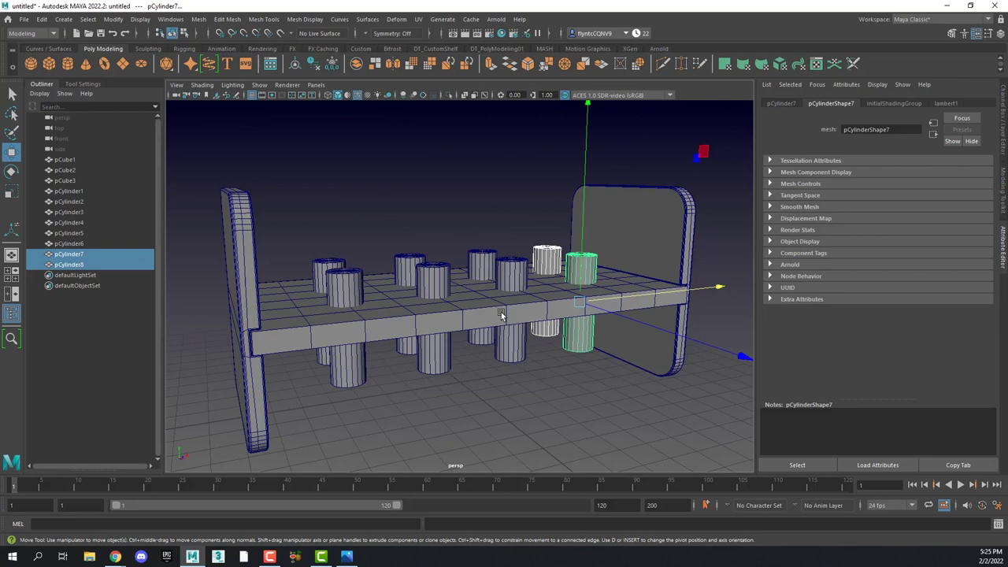
mouse_move(563, 295)
alt+mouse_down()
mouse_move(558, 307)
mouse_move(562, 293)
alt+mouse_up()
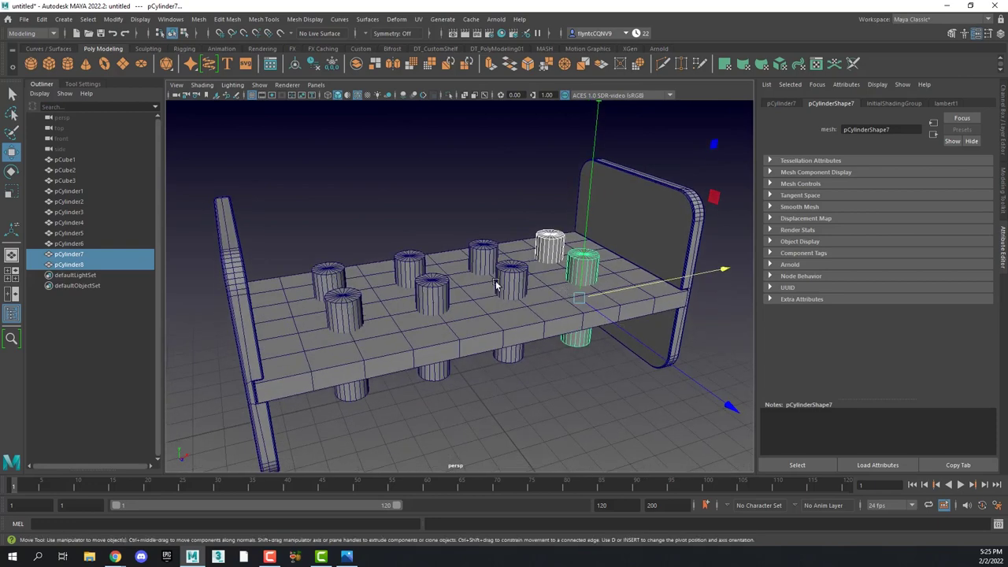
alt+drag(450, 289, 459, 271)
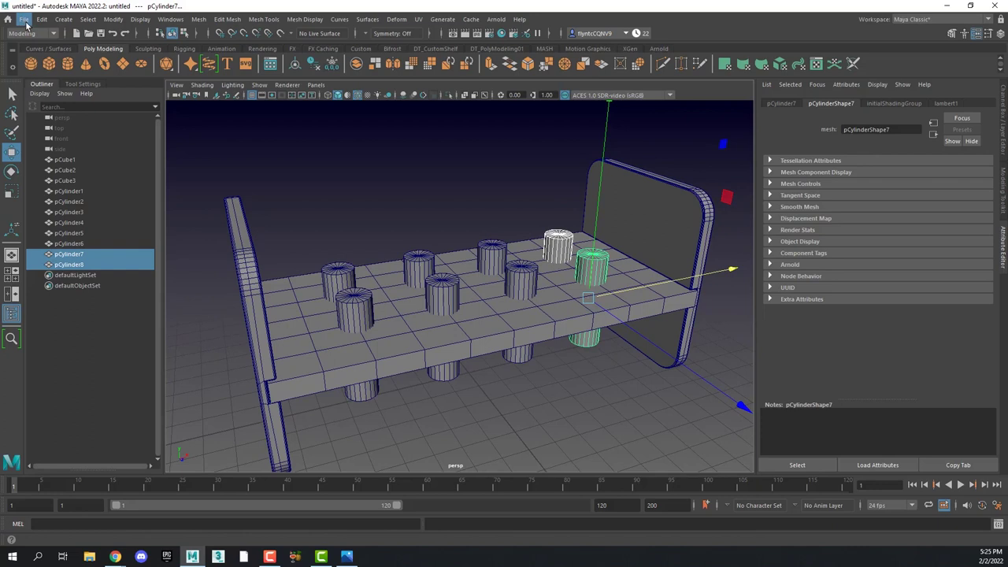
alt+drag(436, 306, 434, 301)
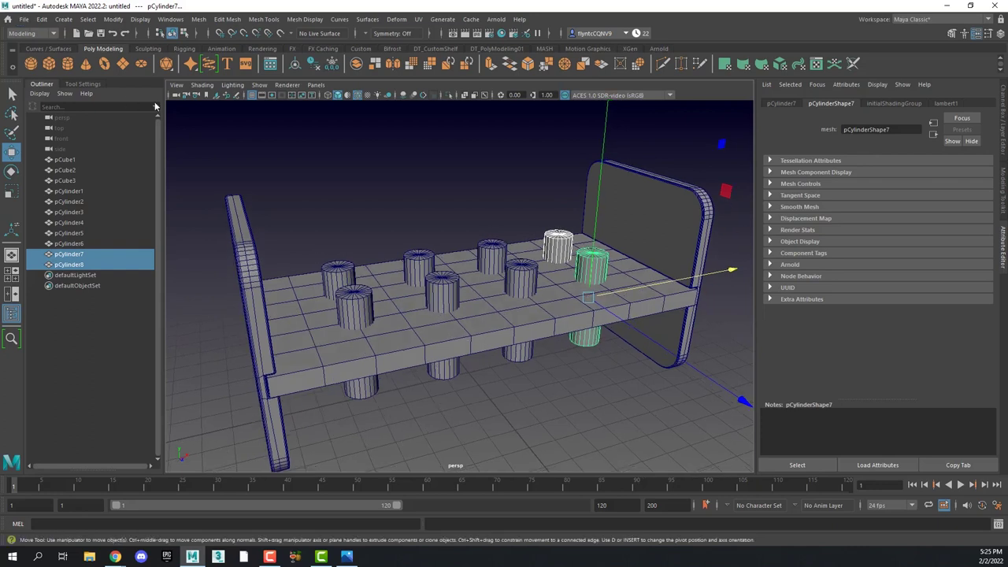
click(24, 20)
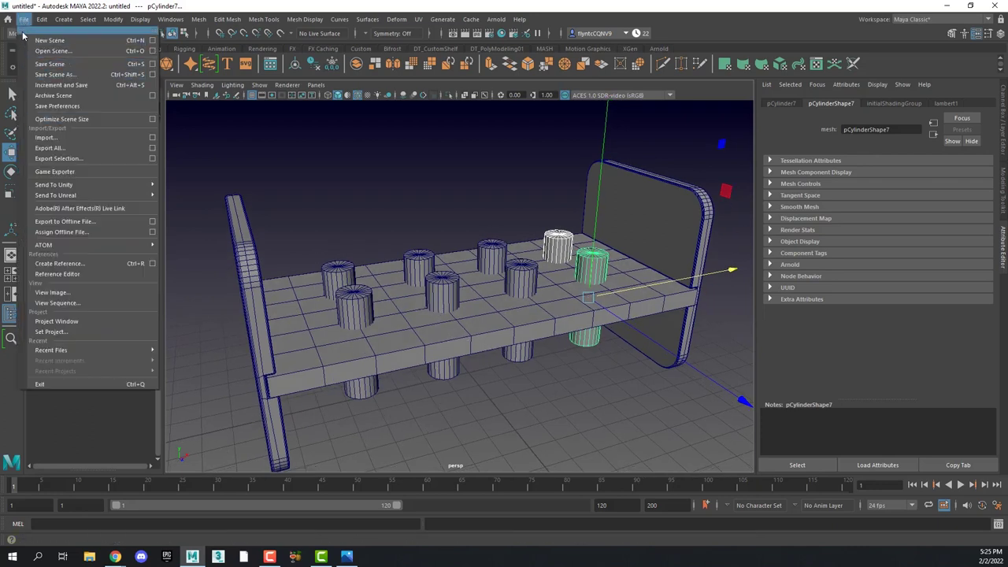
click(24, 20)
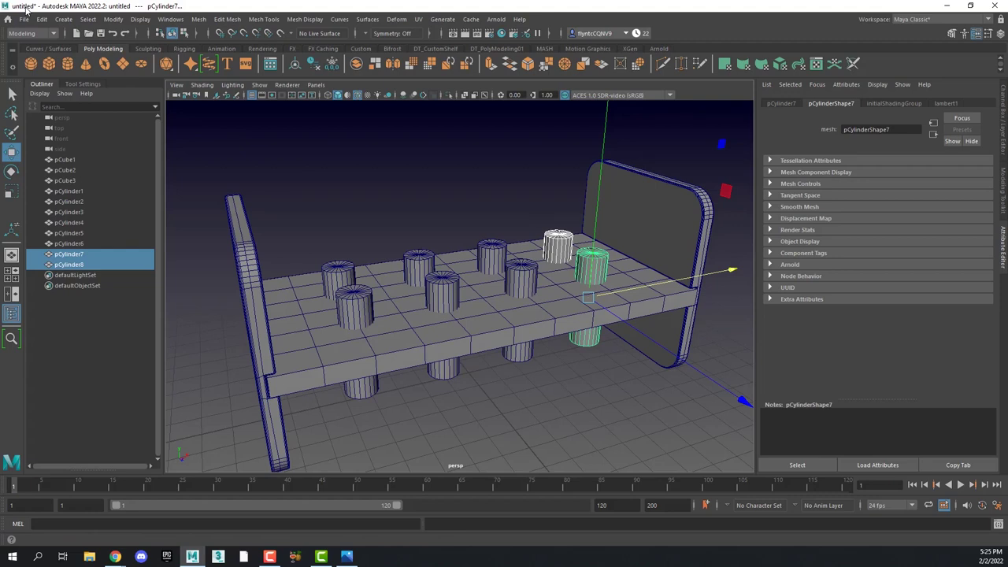